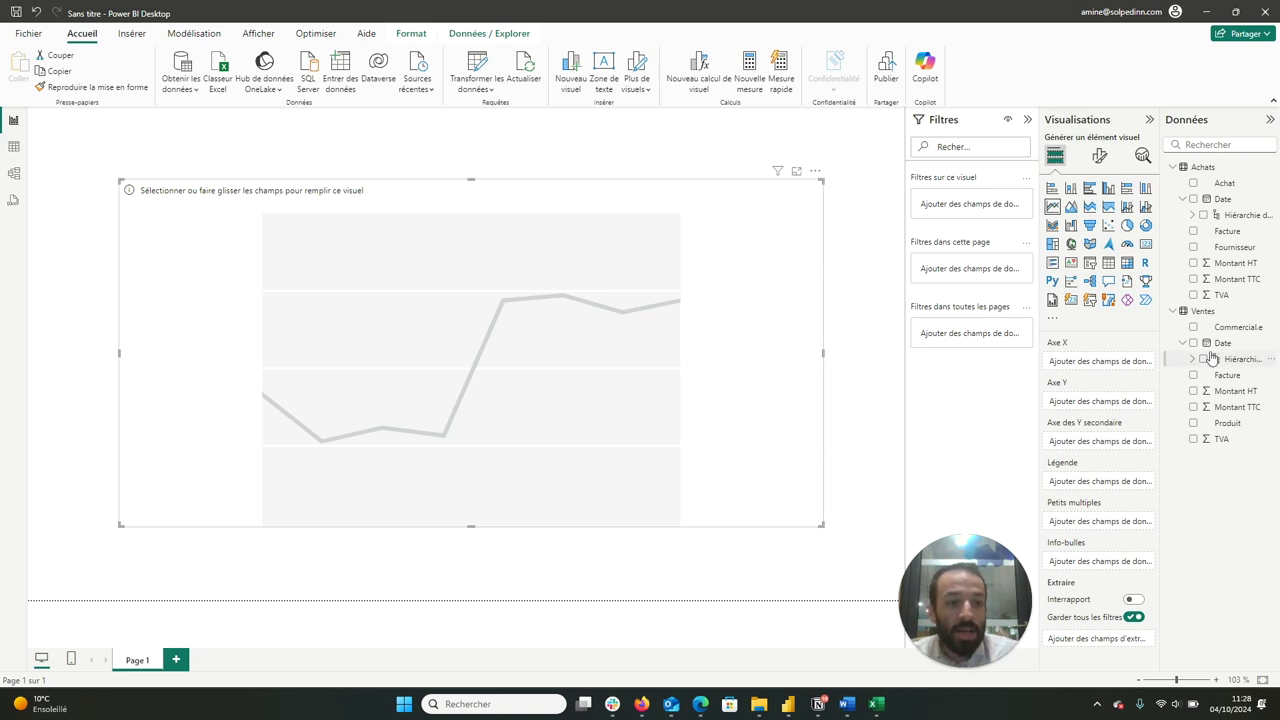
Step: Chart Montant HT from Achats and Ventes, replacing the Achats Date axis with Ventes Date
left_click(1193, 263)
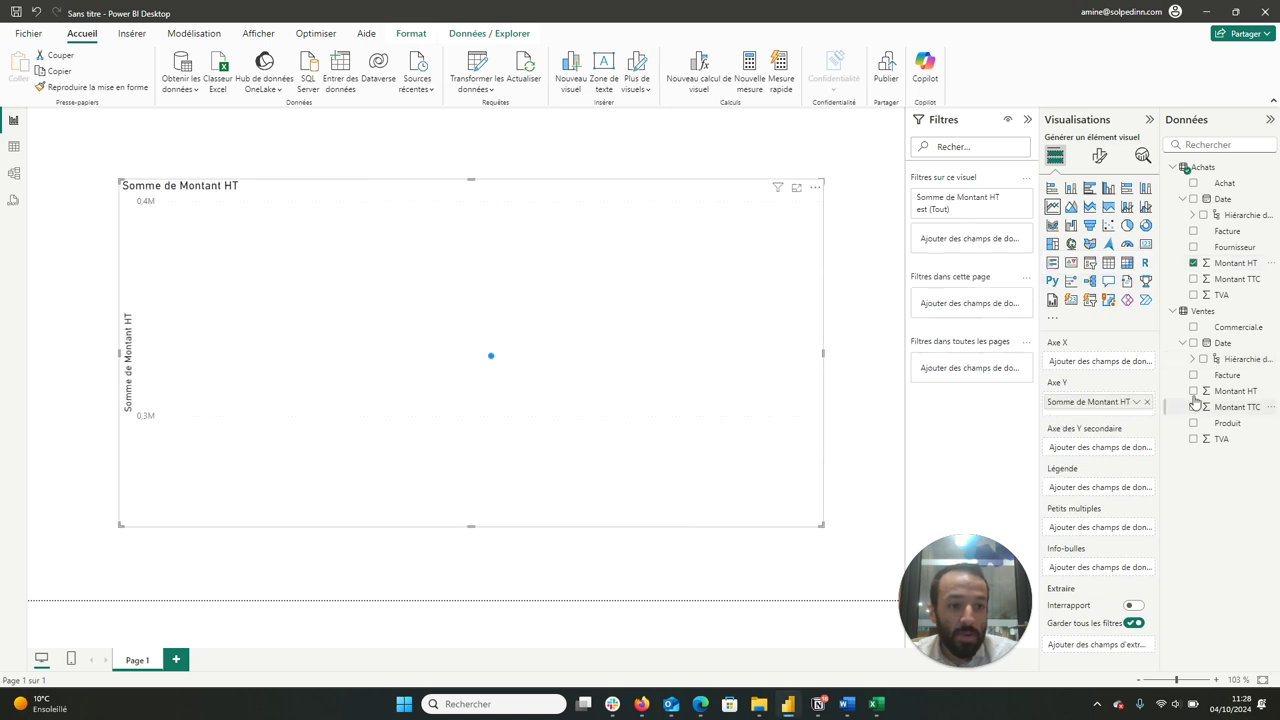
left_click(1193, 391)
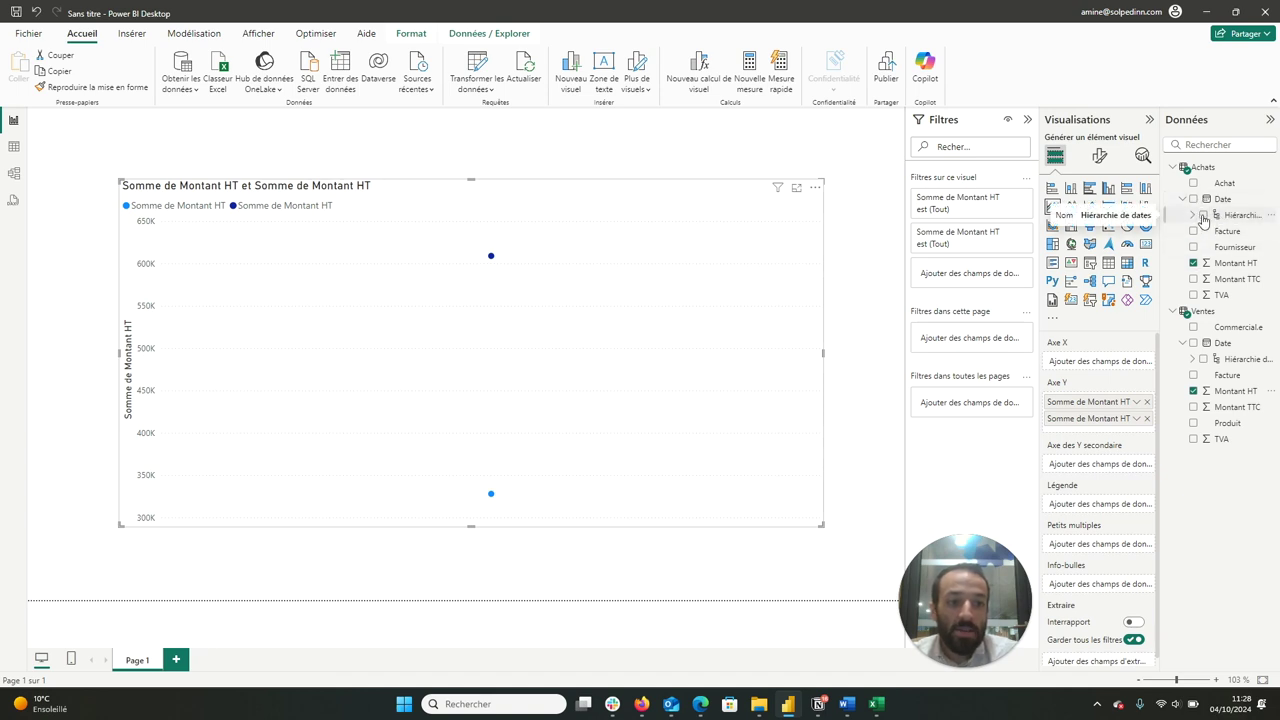
left_click(1203, 216)
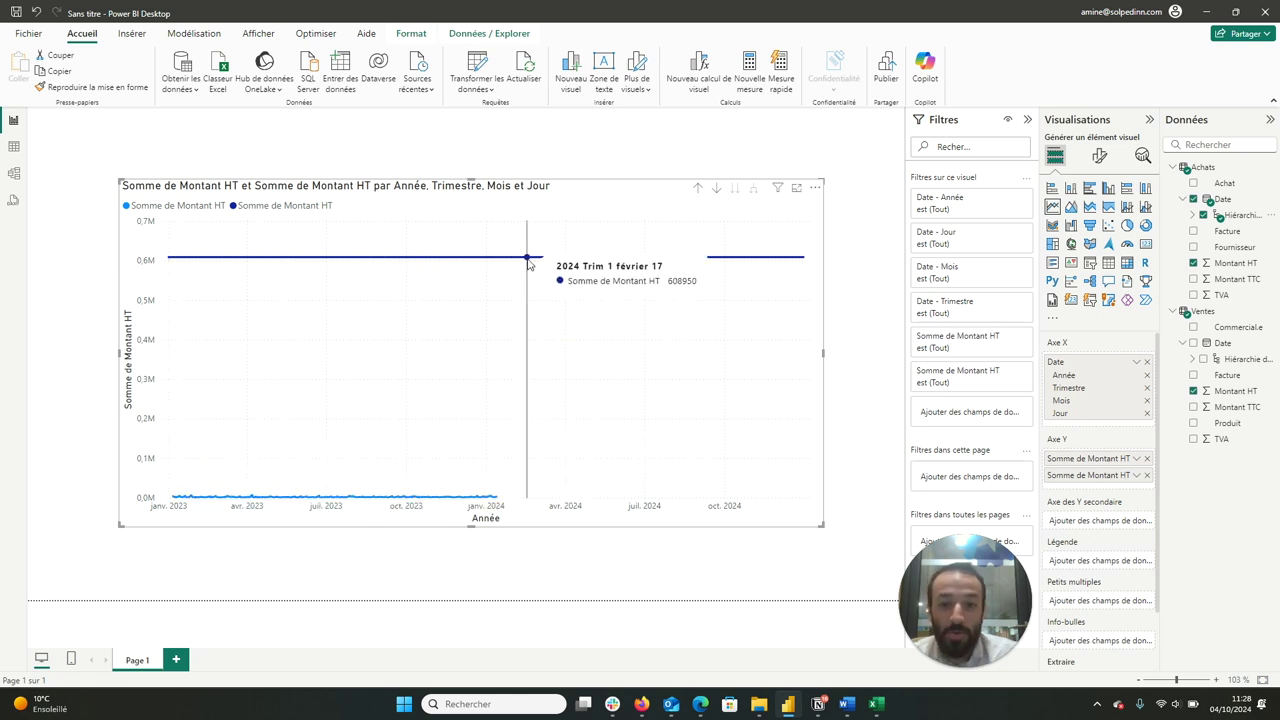
left_click(1202, 214)
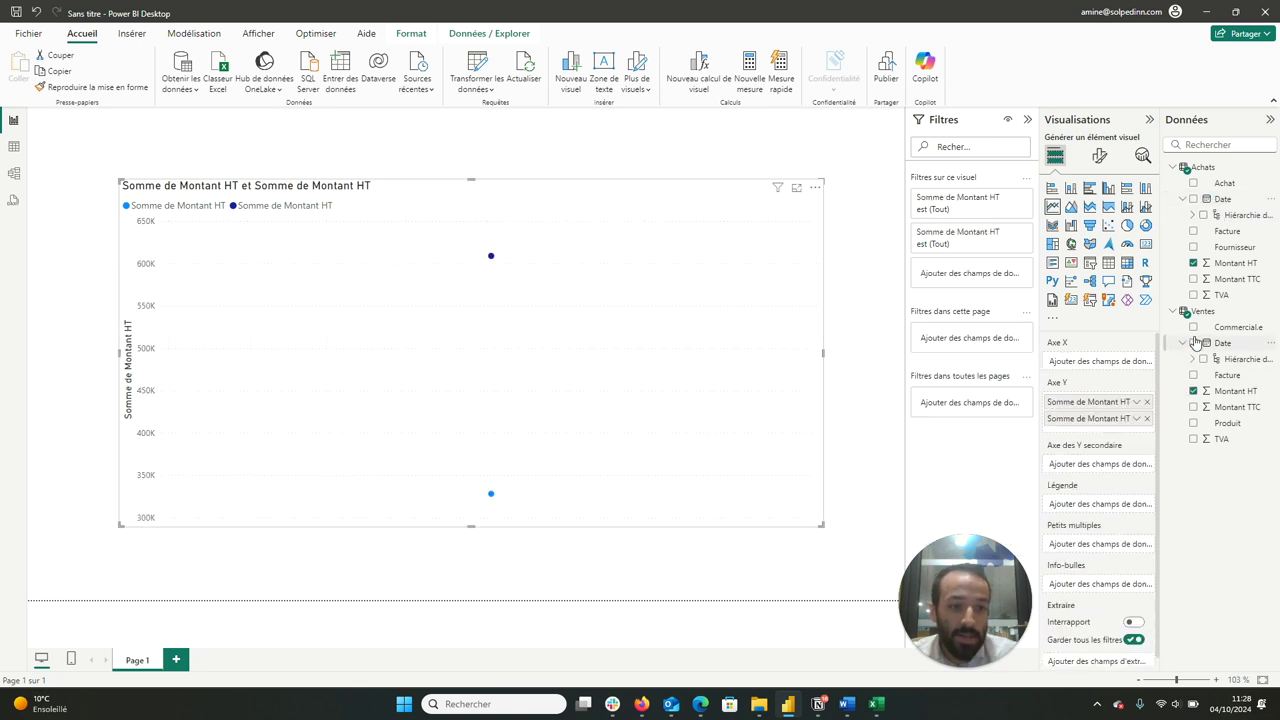
left_click(1196, 342)
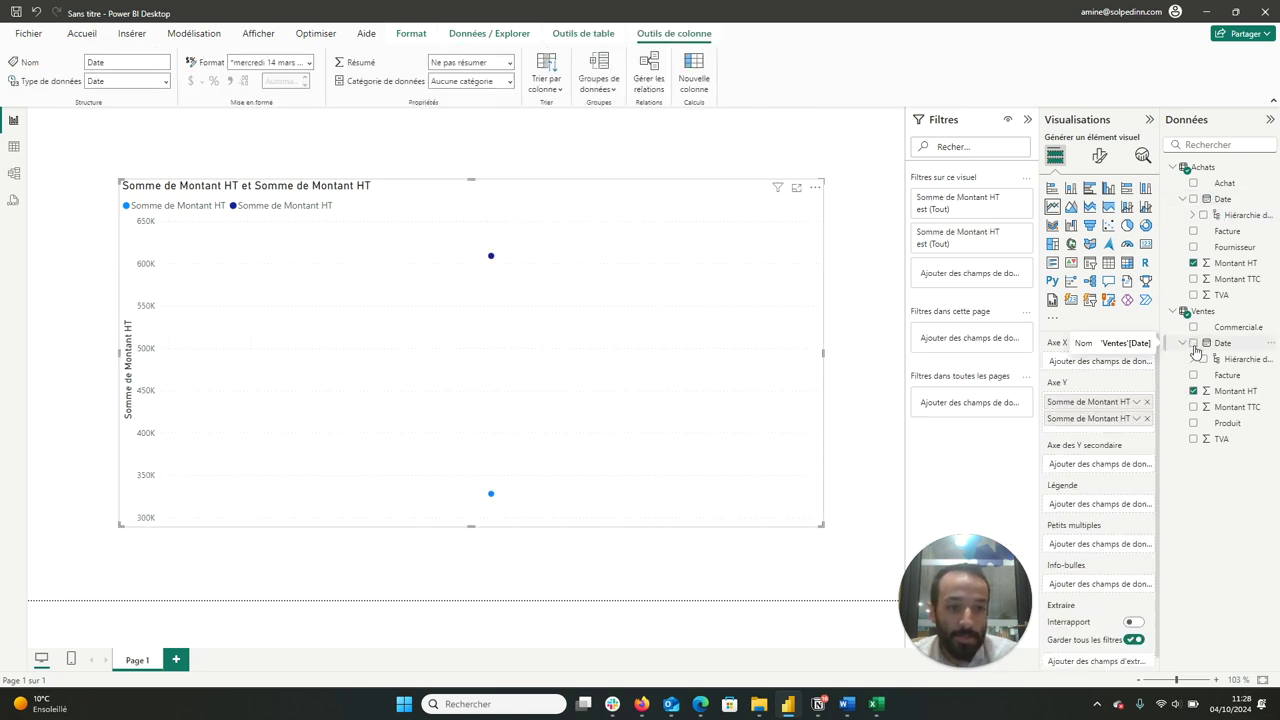
left_click(1194, 344)
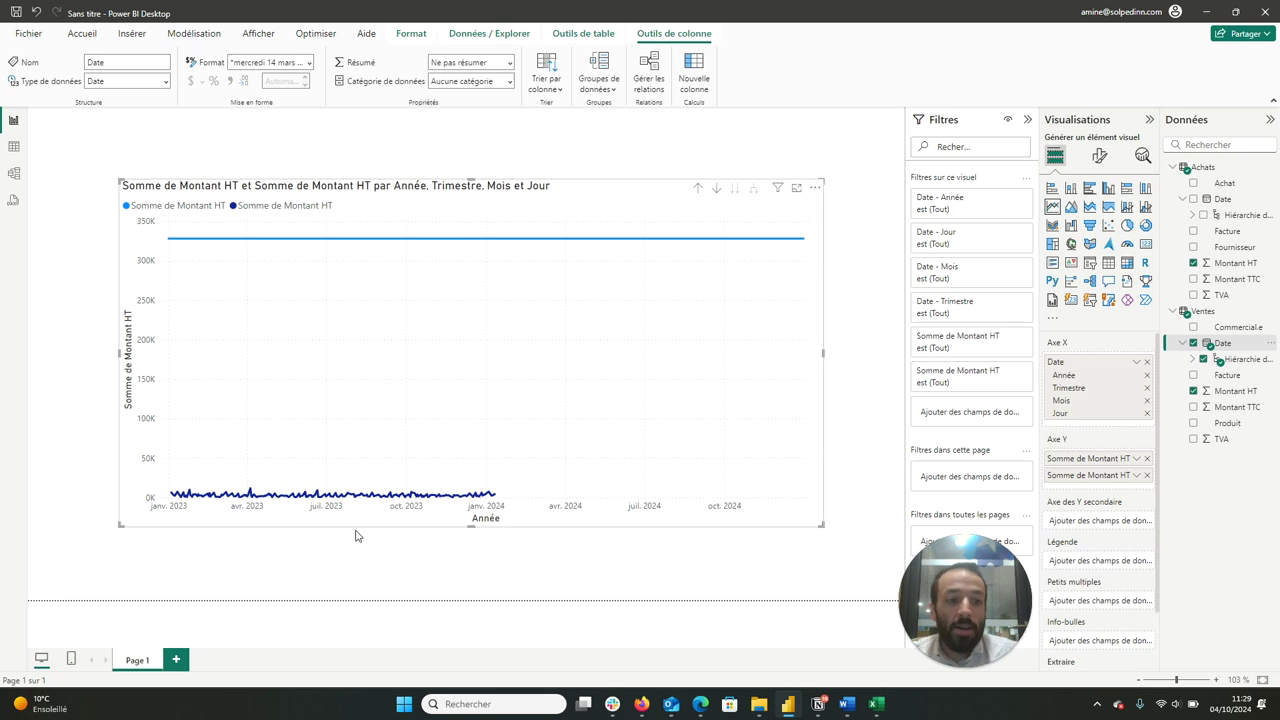
Step: Link Ventes[Date] to Achats[Date] with a many-to-many relationship in Model view, then return to the report
left_click(14, 175)
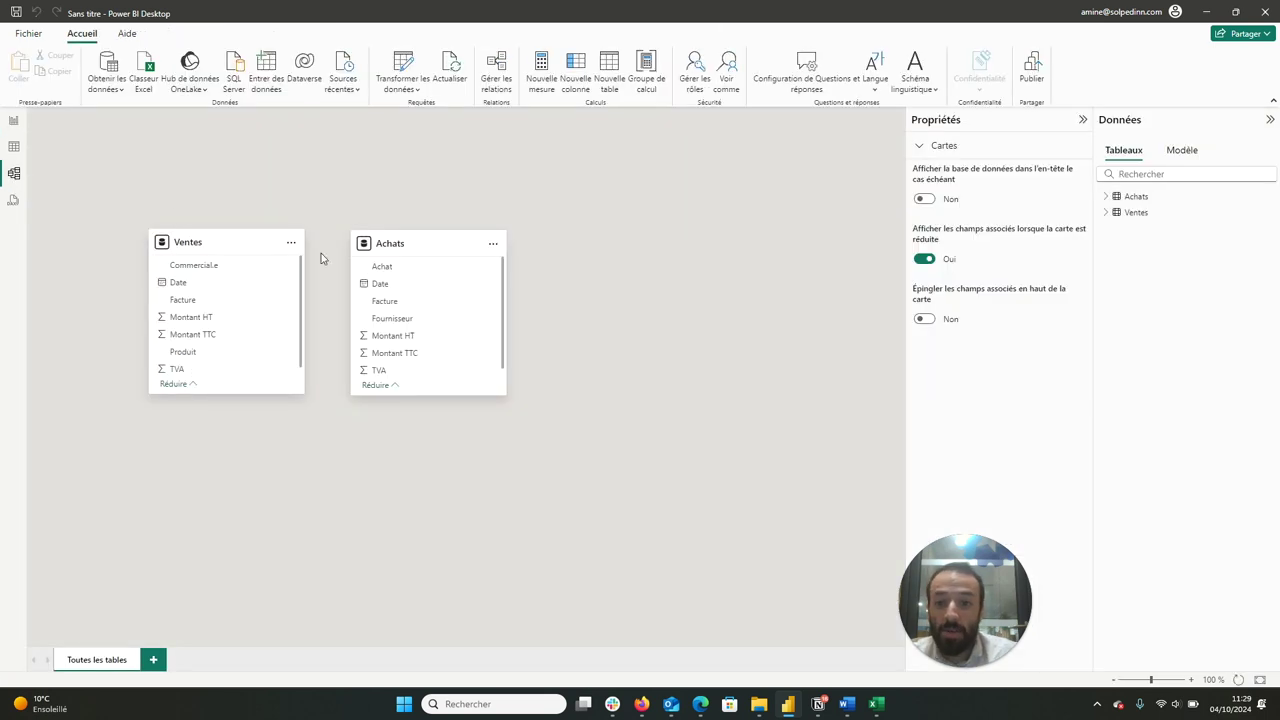
left_click_drag(190, 289, 396, 290)
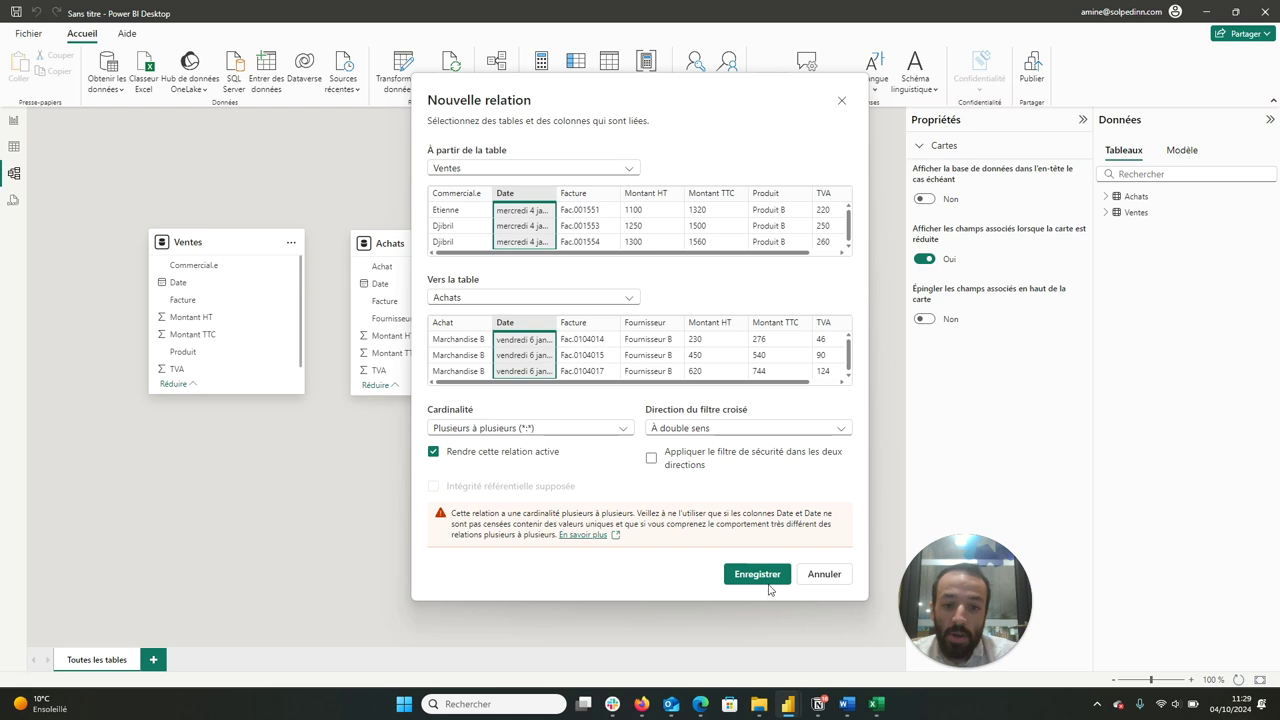
left_click(768, 579)
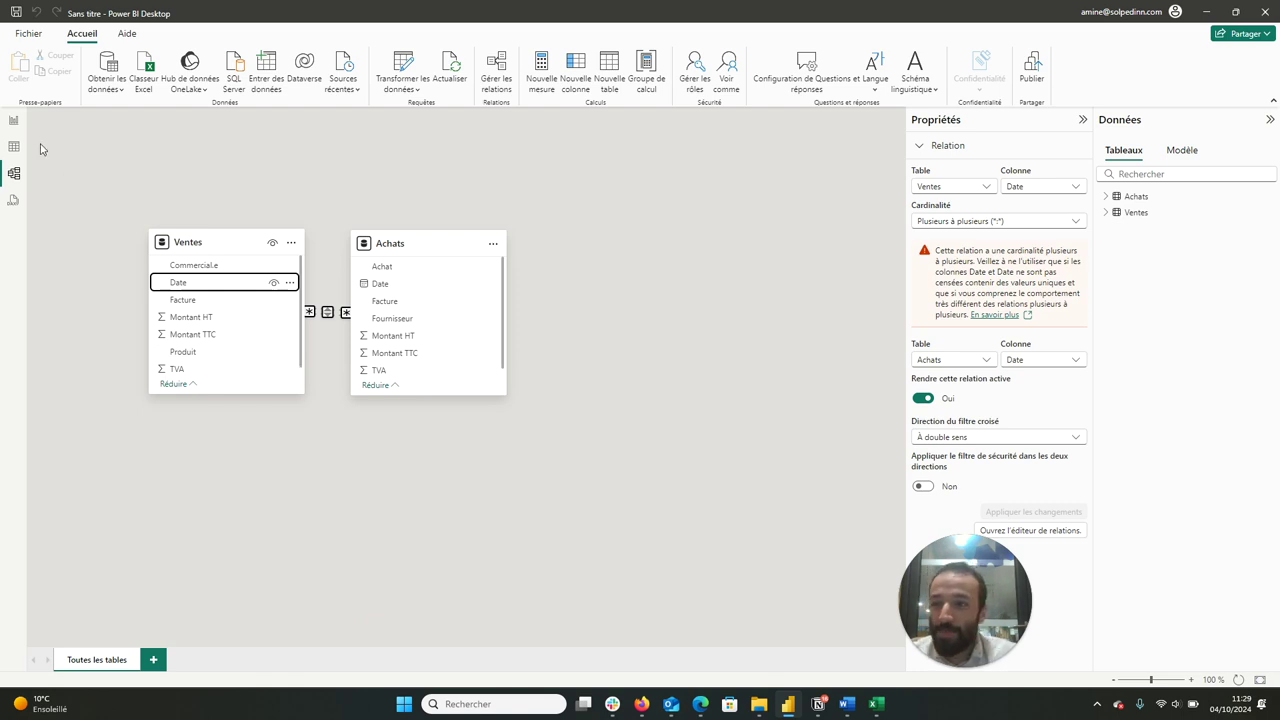
left_click(13, 122)
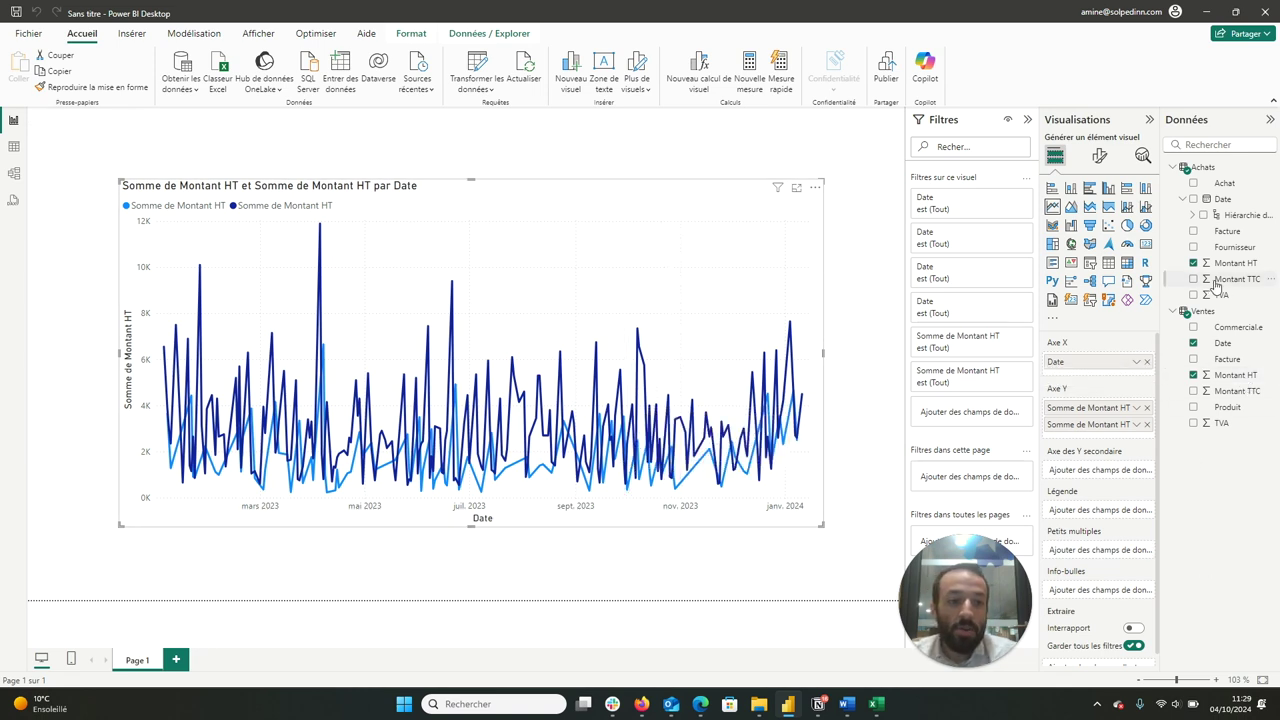
Step: Swap Ventes Date for the Achats Mois level on the axis, then remove Mois as well
left_click(1194, 216)
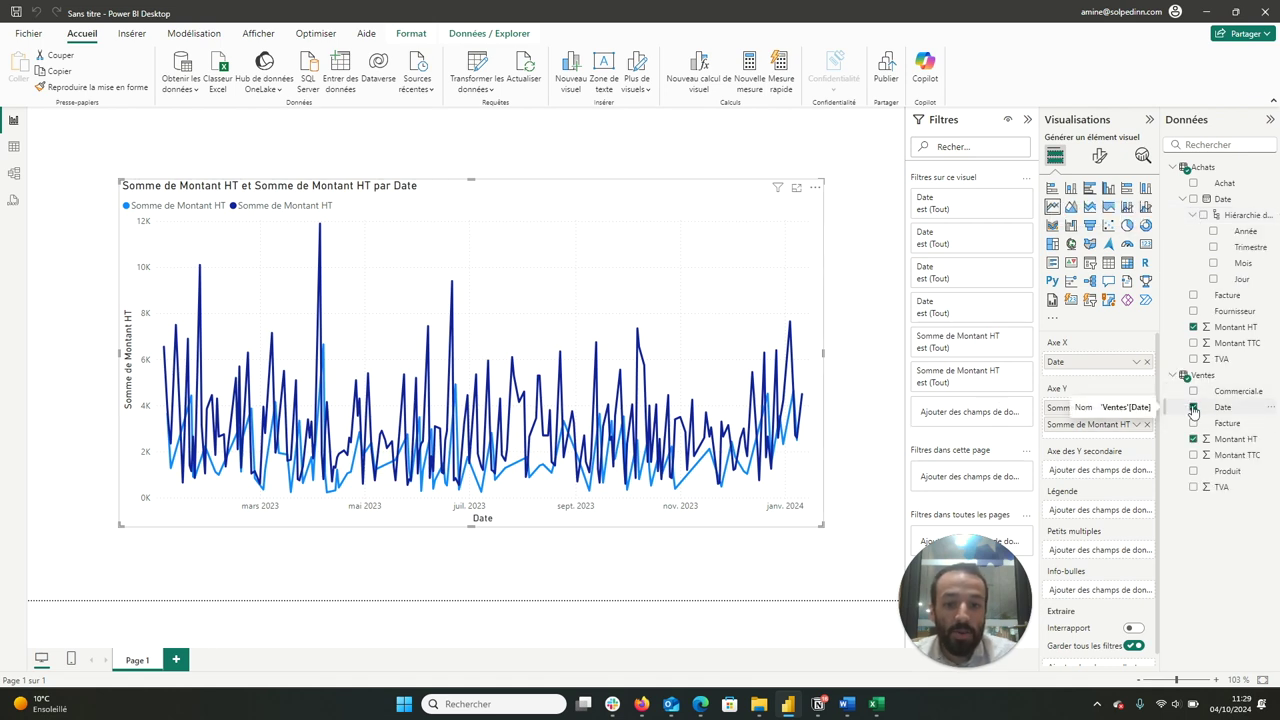
left_click(1193, 408)
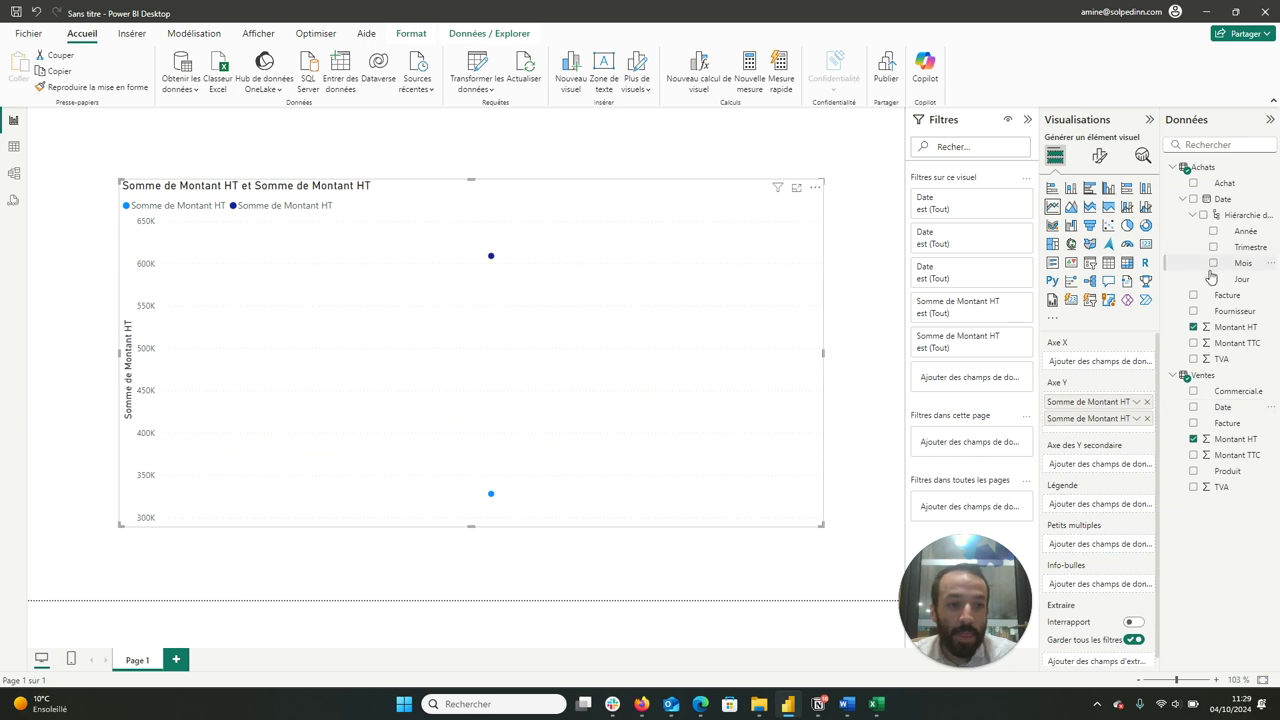
mouse_move(1243, 263)
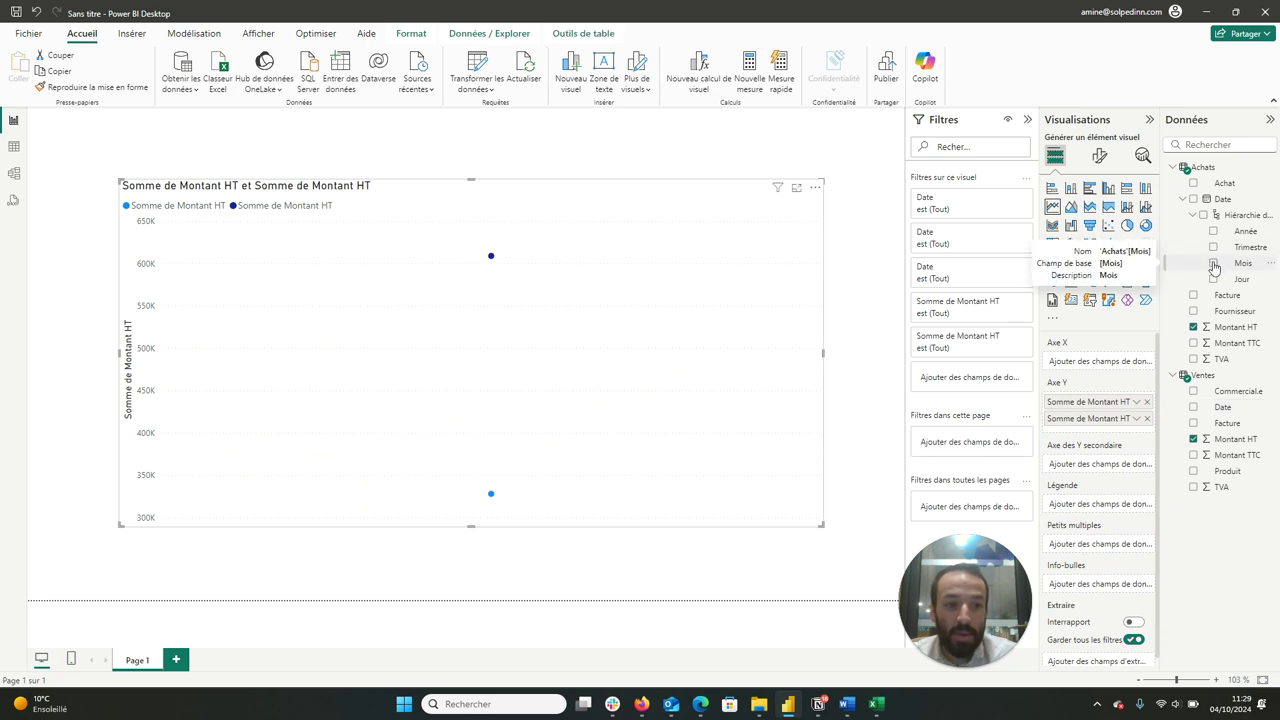
left_click(1213, 263)
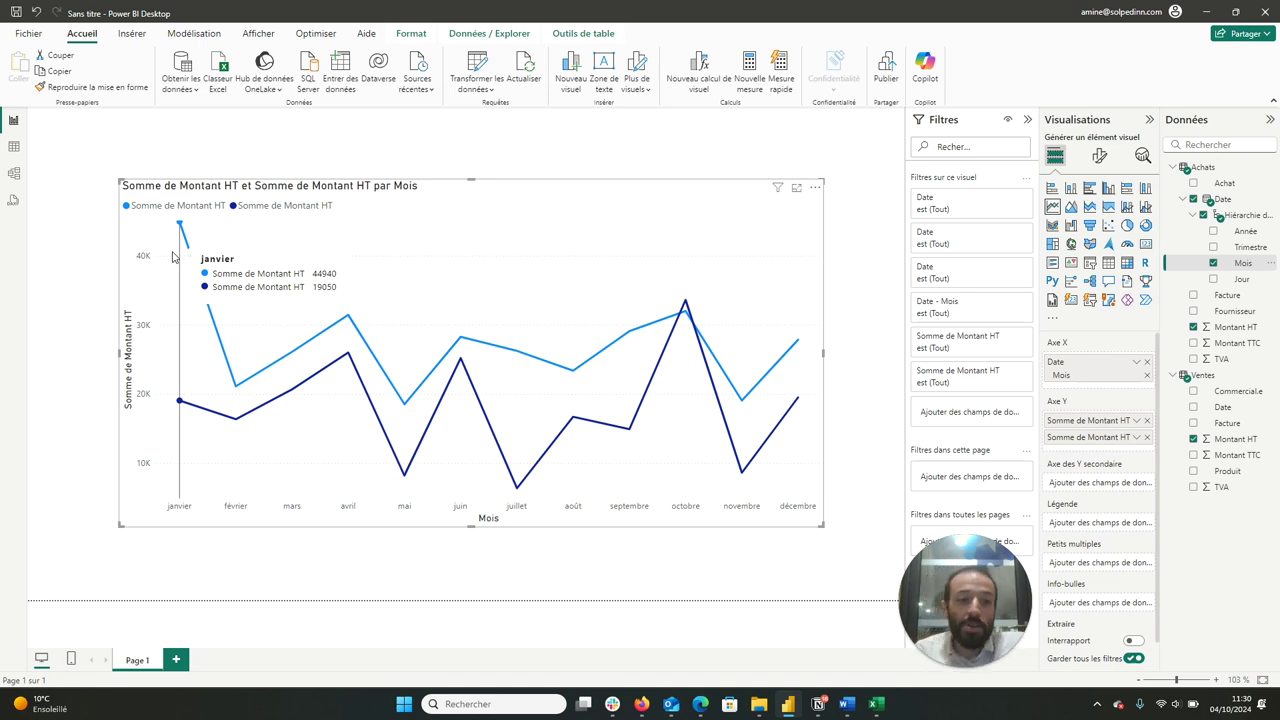
left_click(1213, 264)
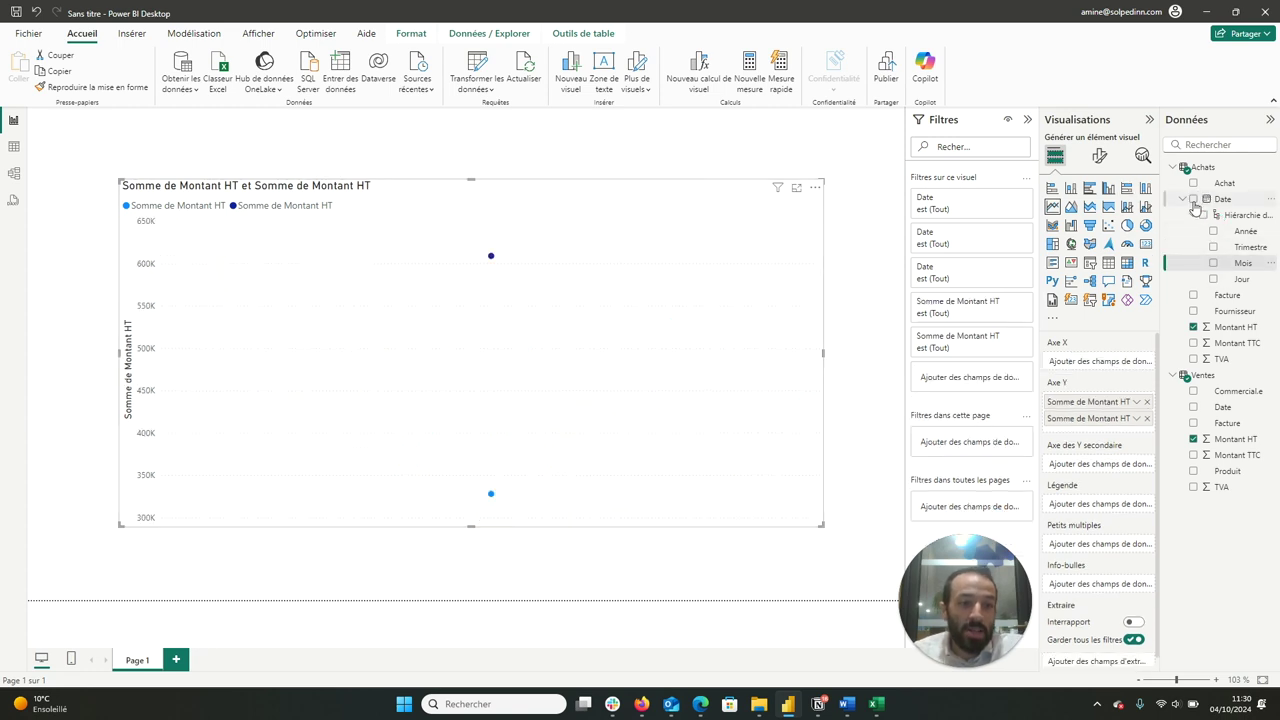
left_click(1213, 231)
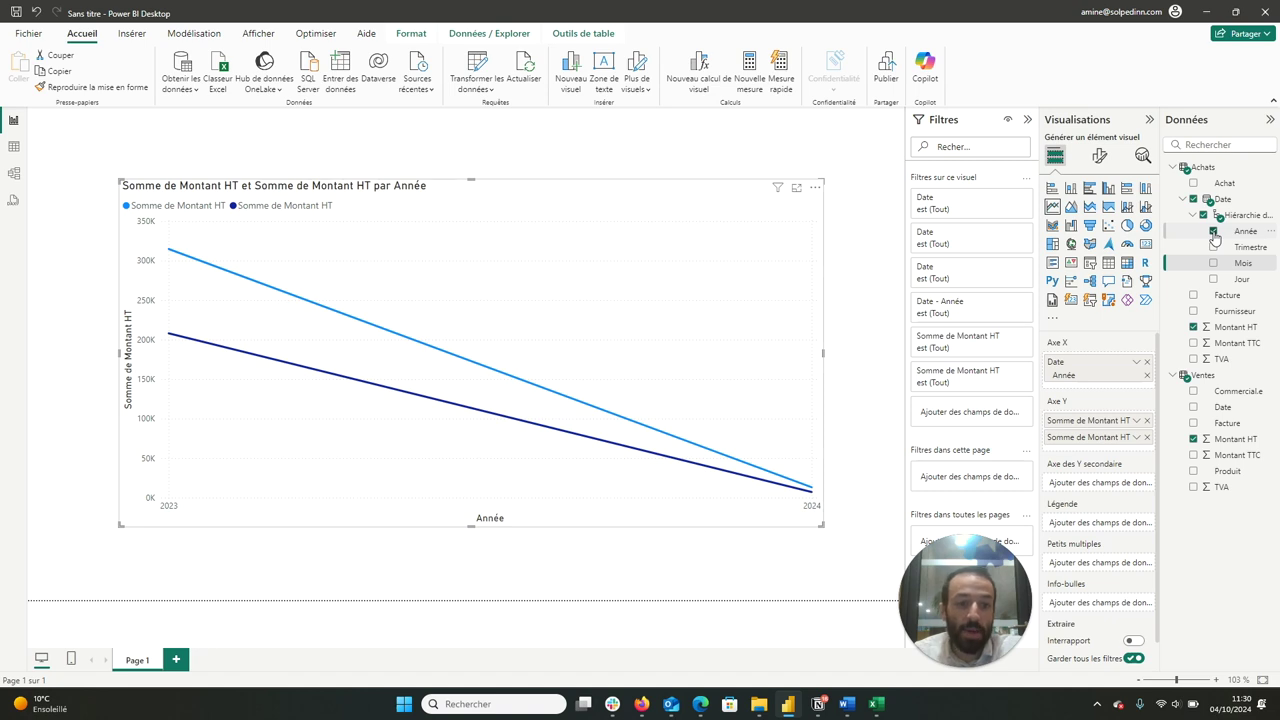
left_click(1213, 231)
left_click(1213, 279)
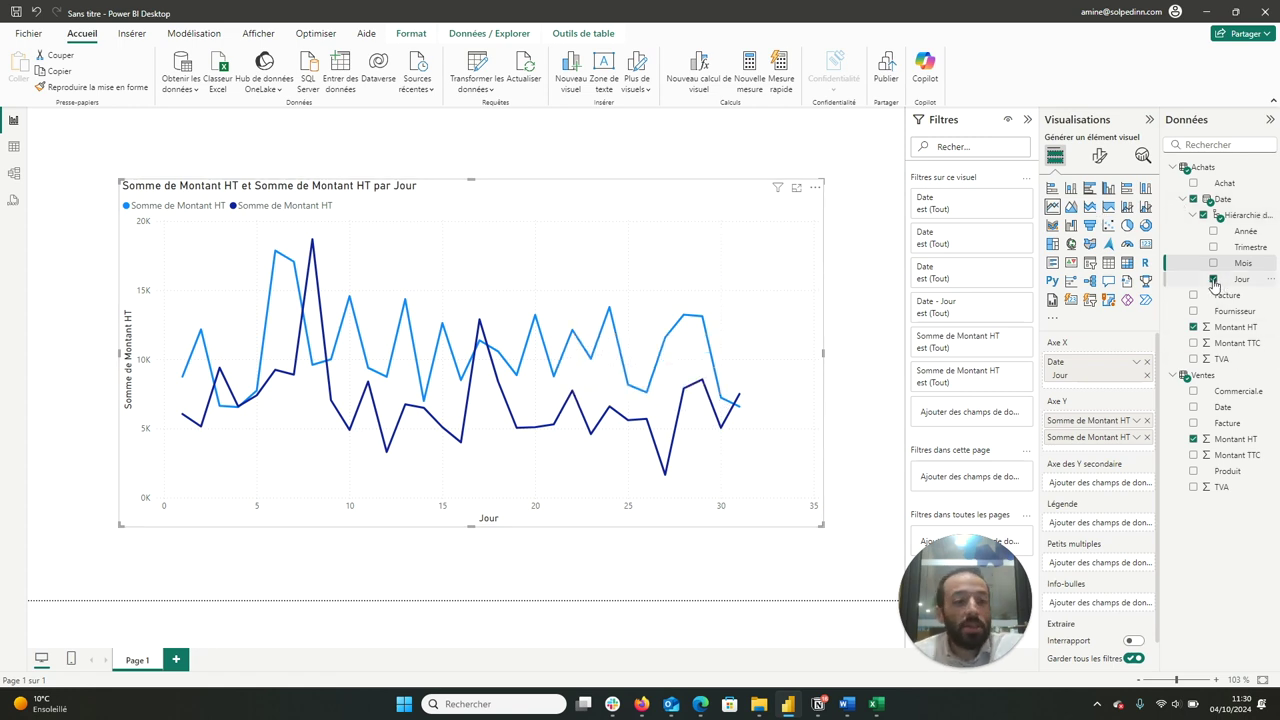
mouse_move(1240, 279)
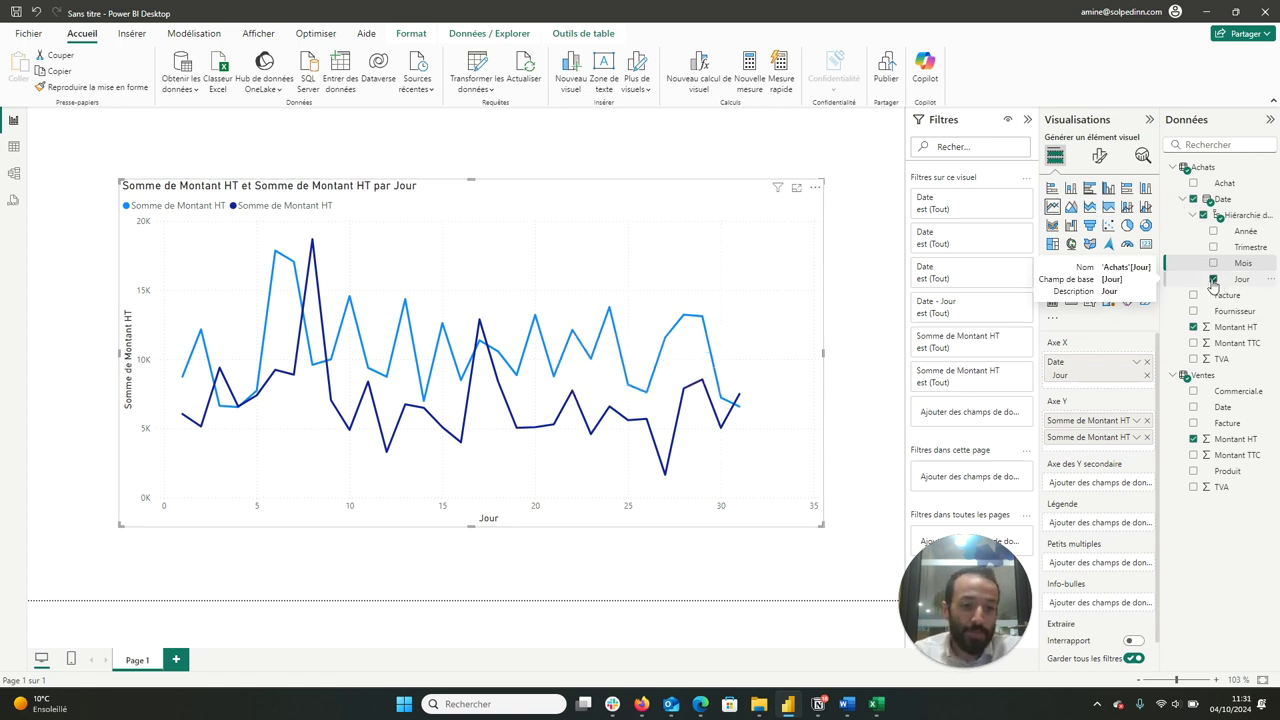
left_click(1212, 280)
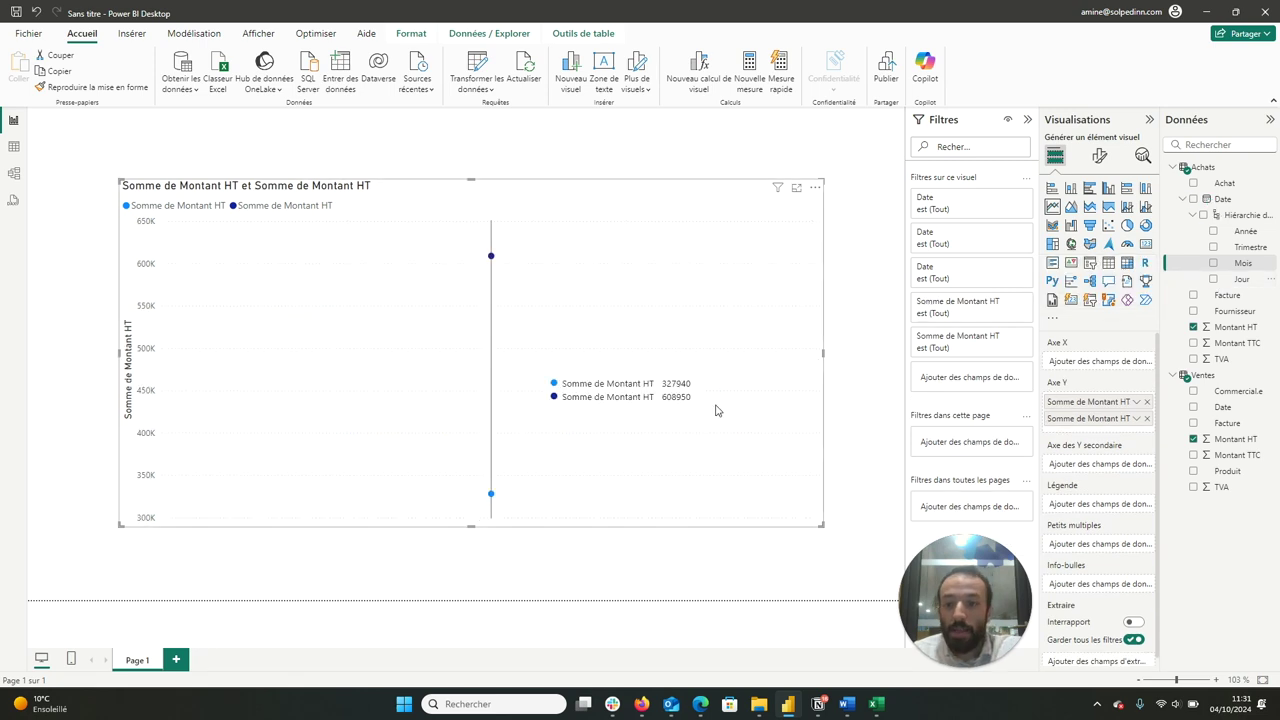
mouse_move(491, 290)
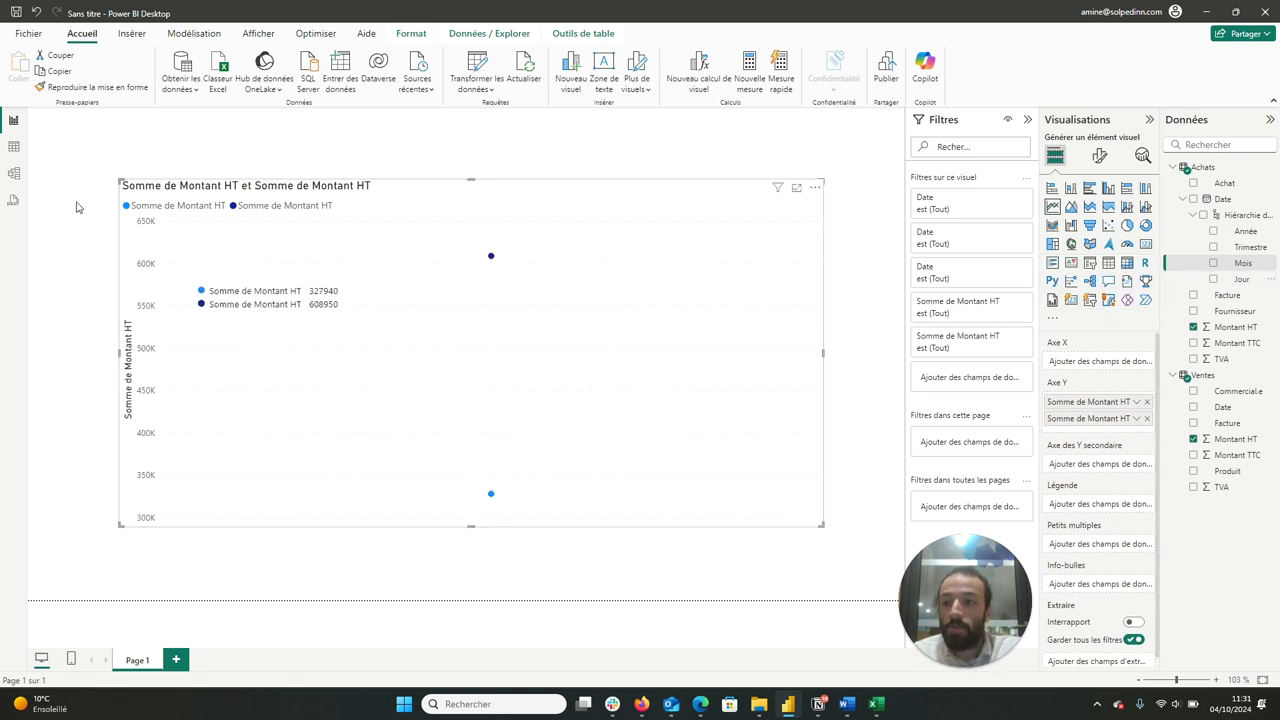
left_click(30, 164)
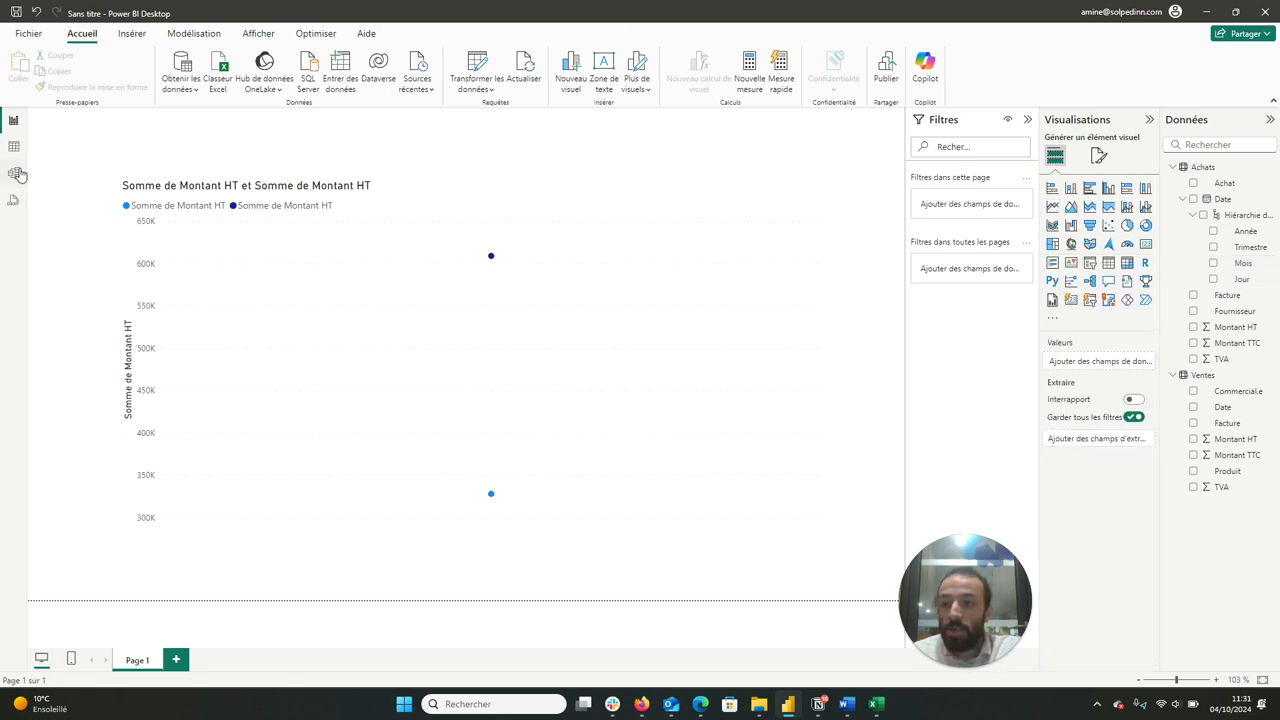
Step: Delete the Ventes–Achats relationship in Model view
left_click(14, 173)
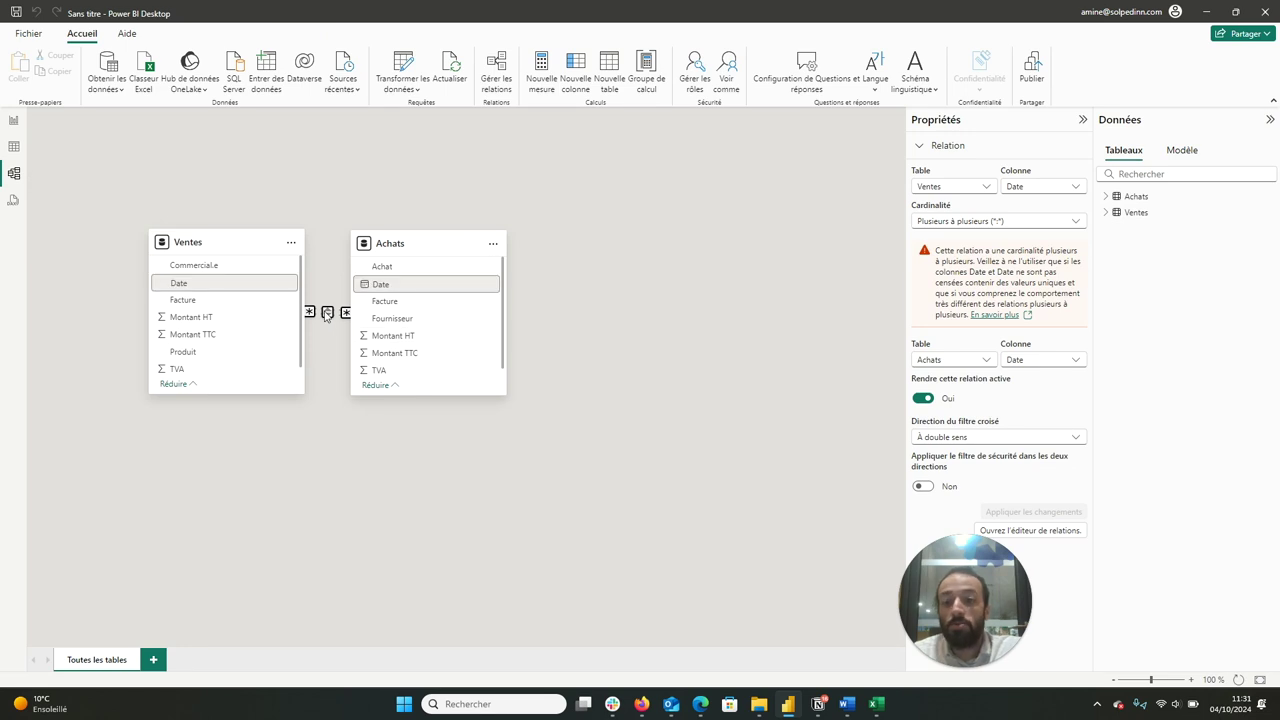
right_click(327, 312)
left_click(356, 320)
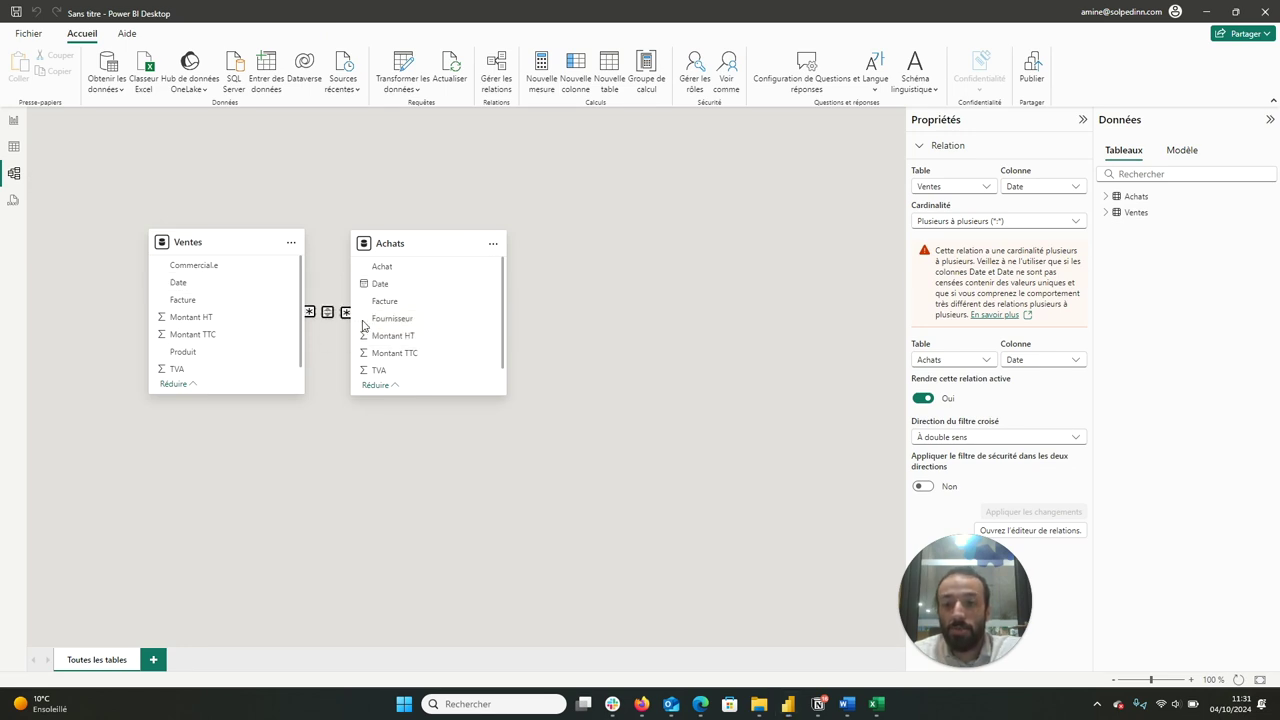
left_click(710, 402)
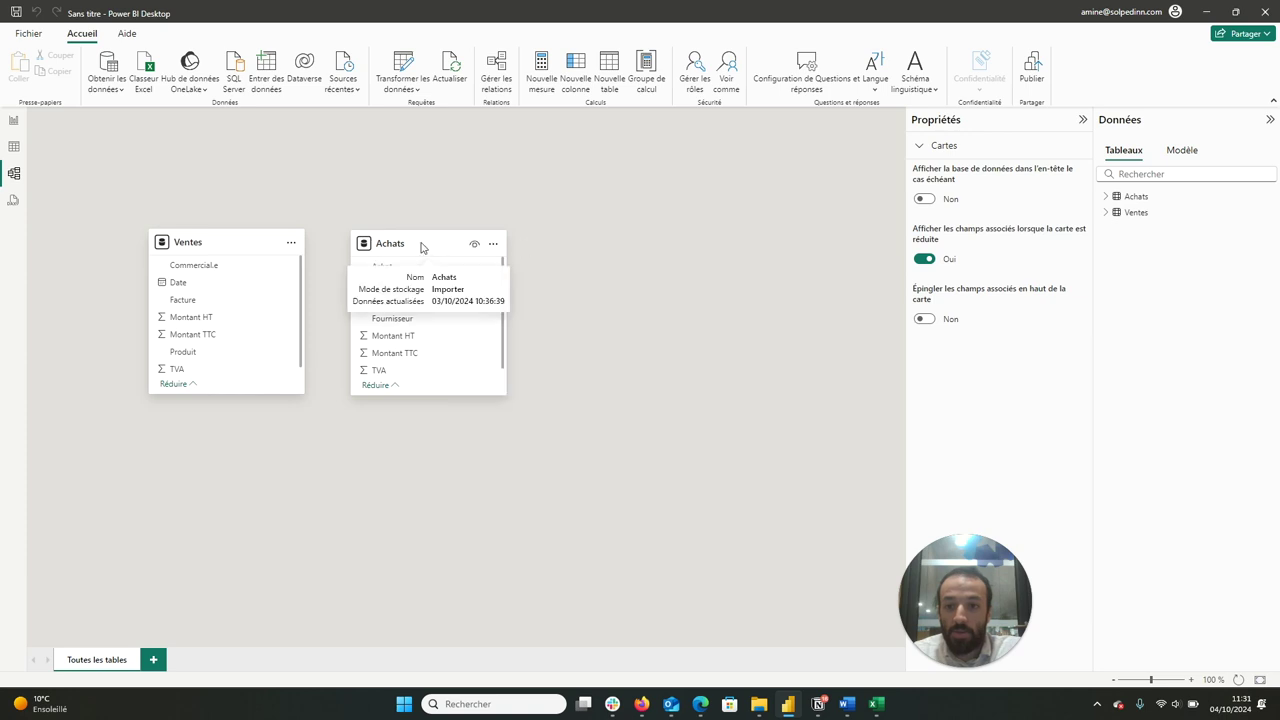
Step: Move the Achats card to the right, then create a new calculated table from Table view
left_click_drag(419, 249, 557, 252)
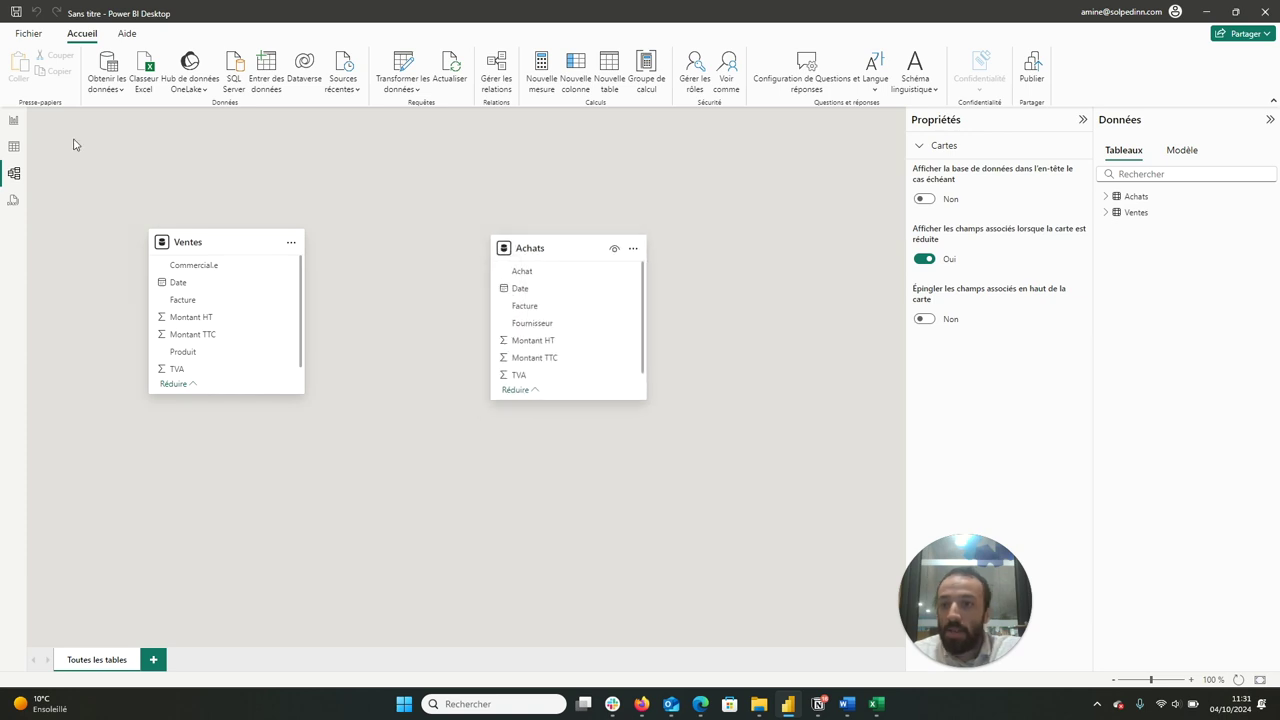
left_click(13, 147)
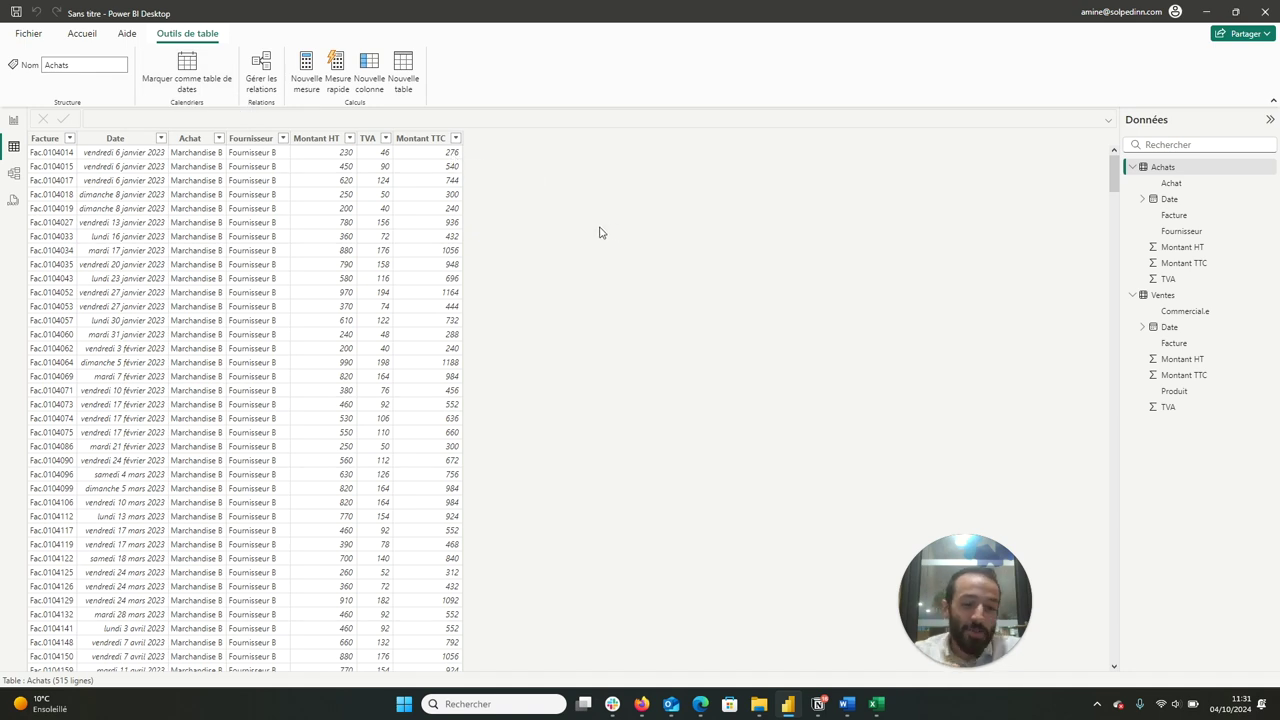
left_click(409, 66)
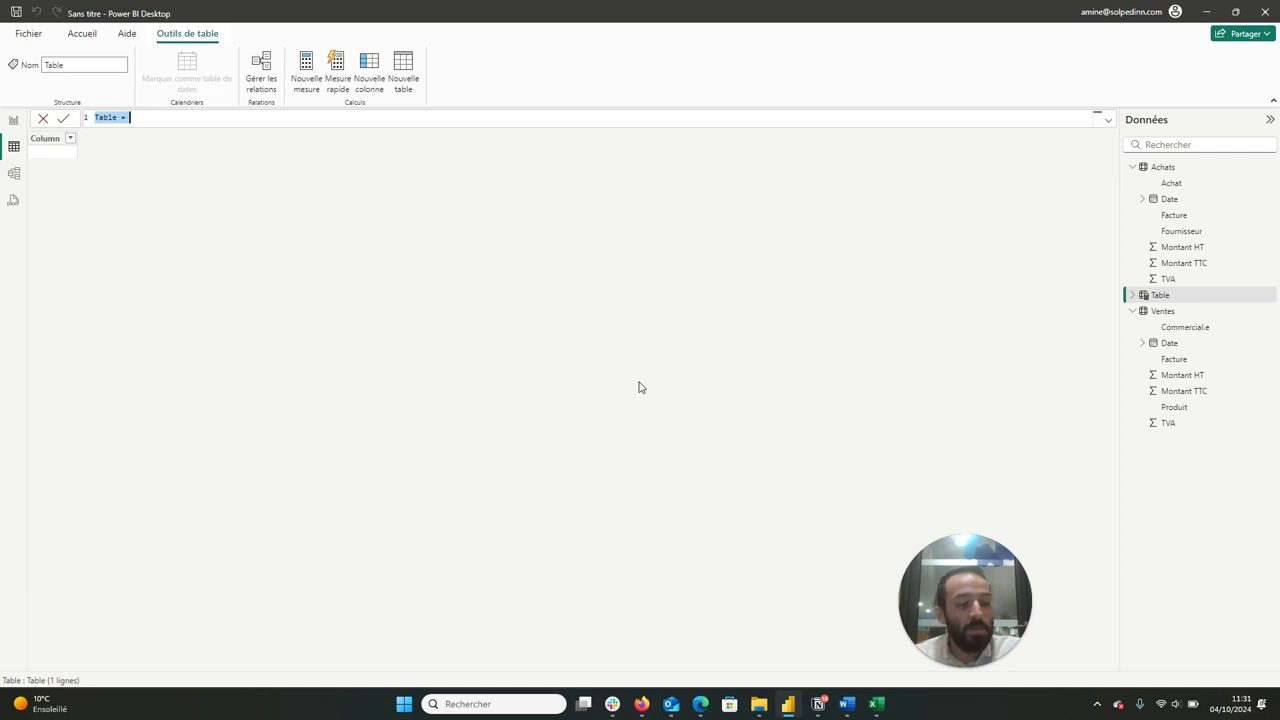
Step: Name the calculated table Calendrier and begin its formula with ADDCOLUMNS( on line 2
type("C")
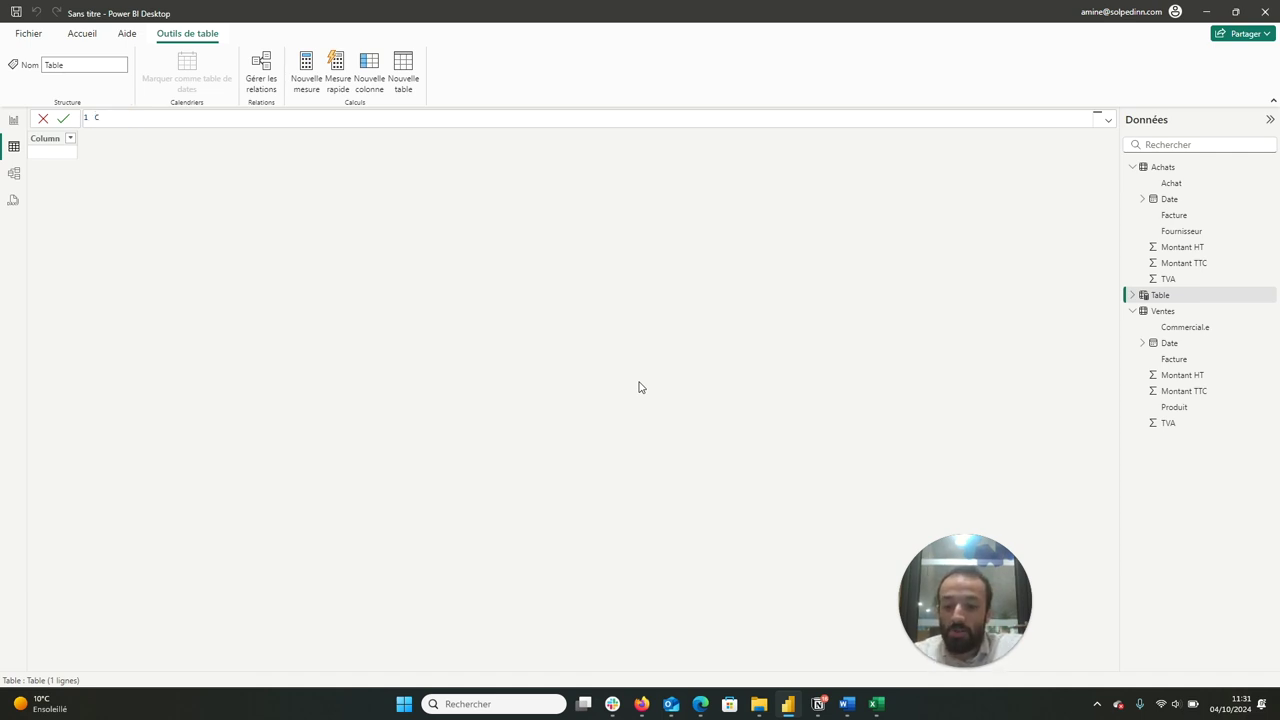
type("alendrier ")
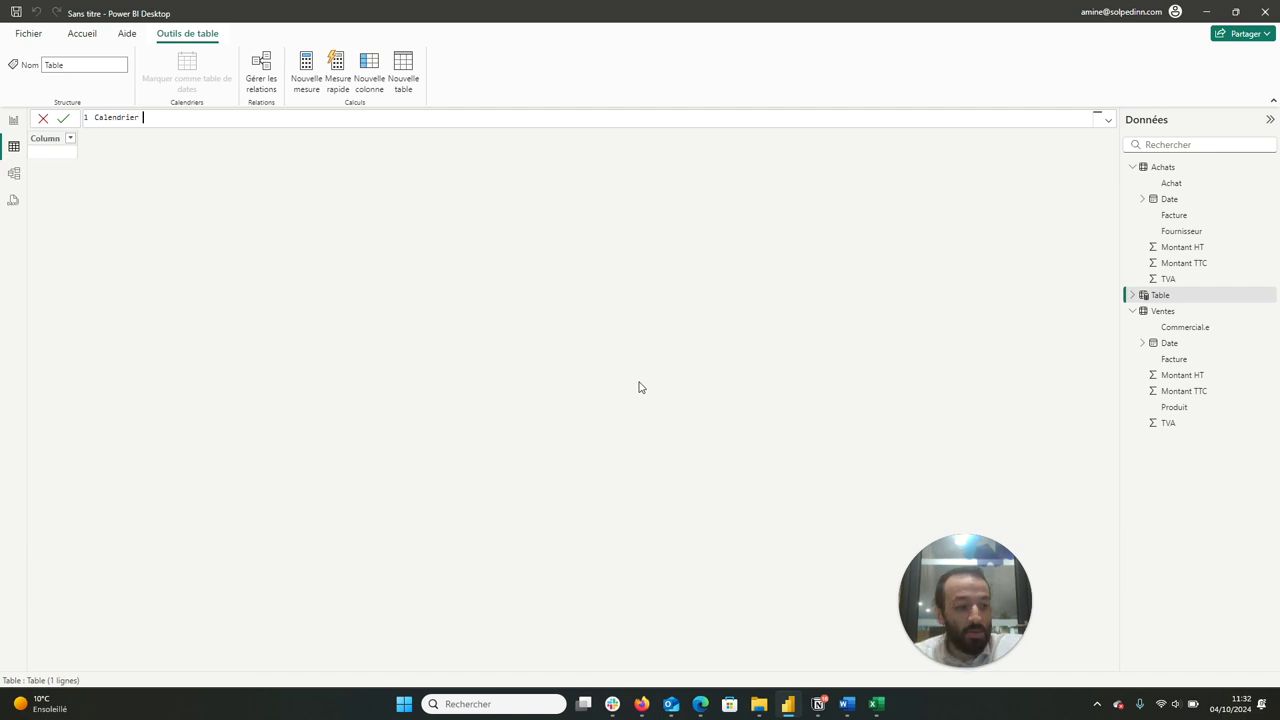
type("=")
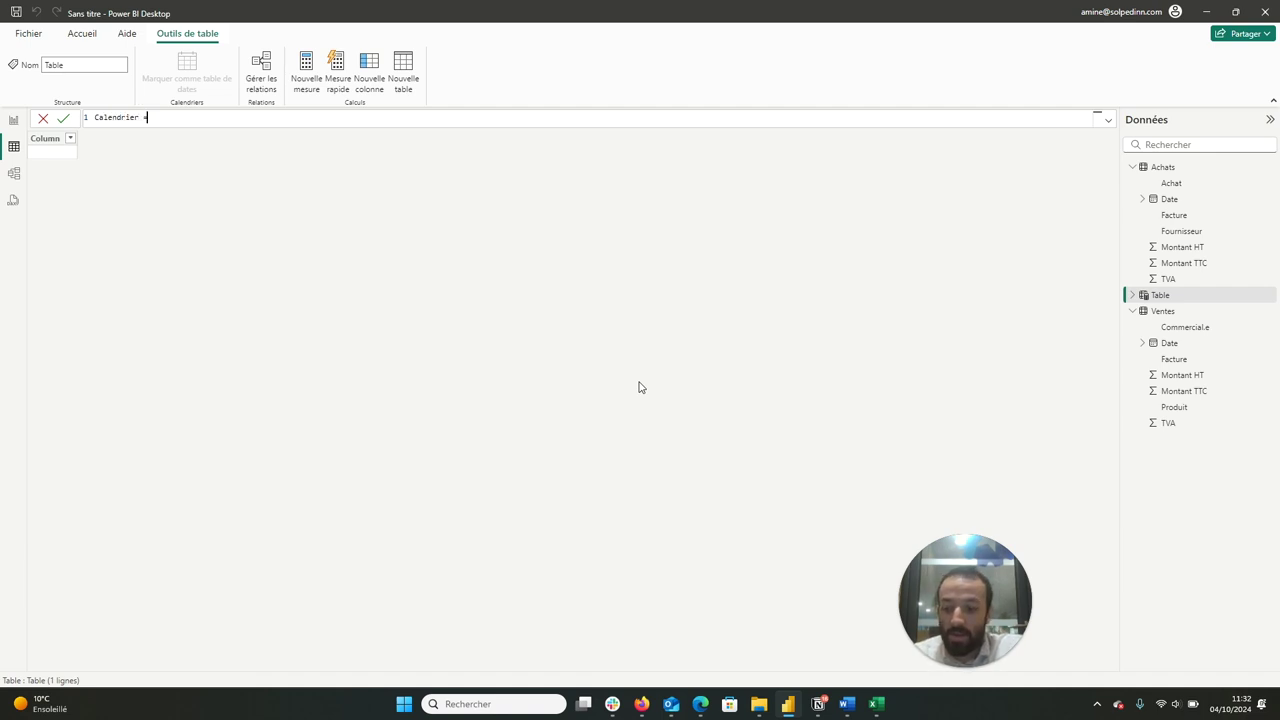
key("shift+Return")
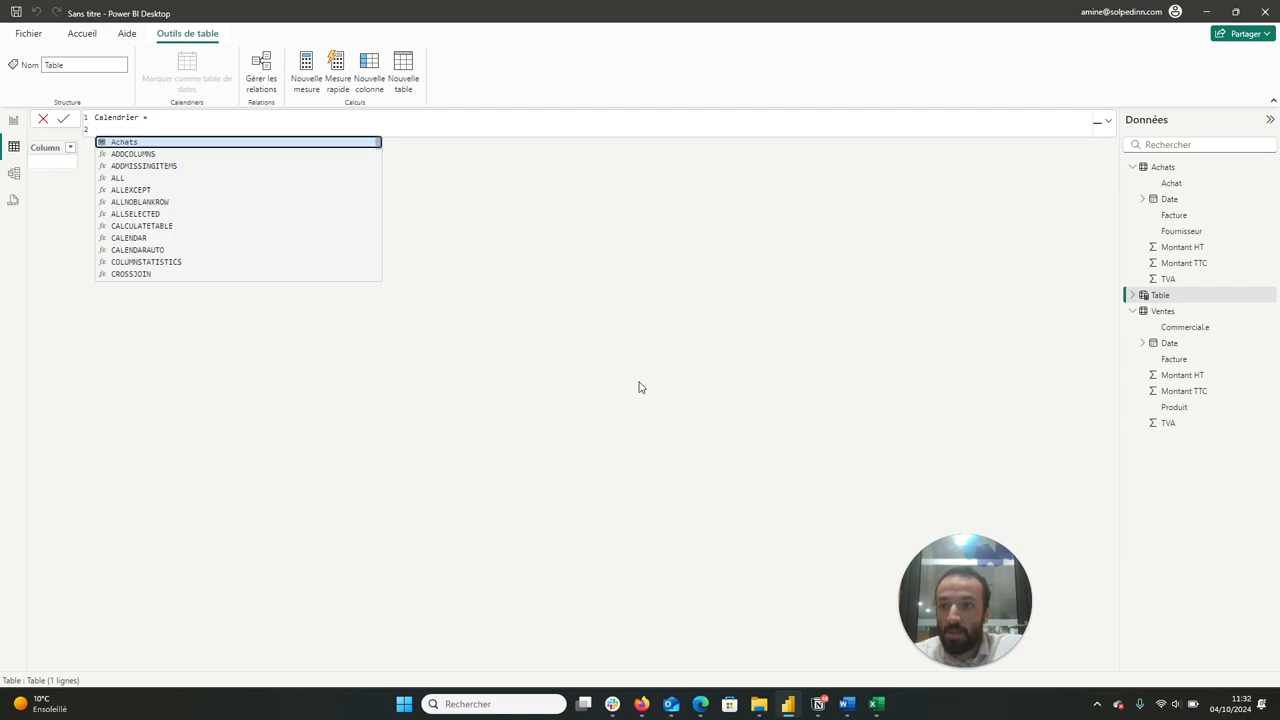
key("Tab")
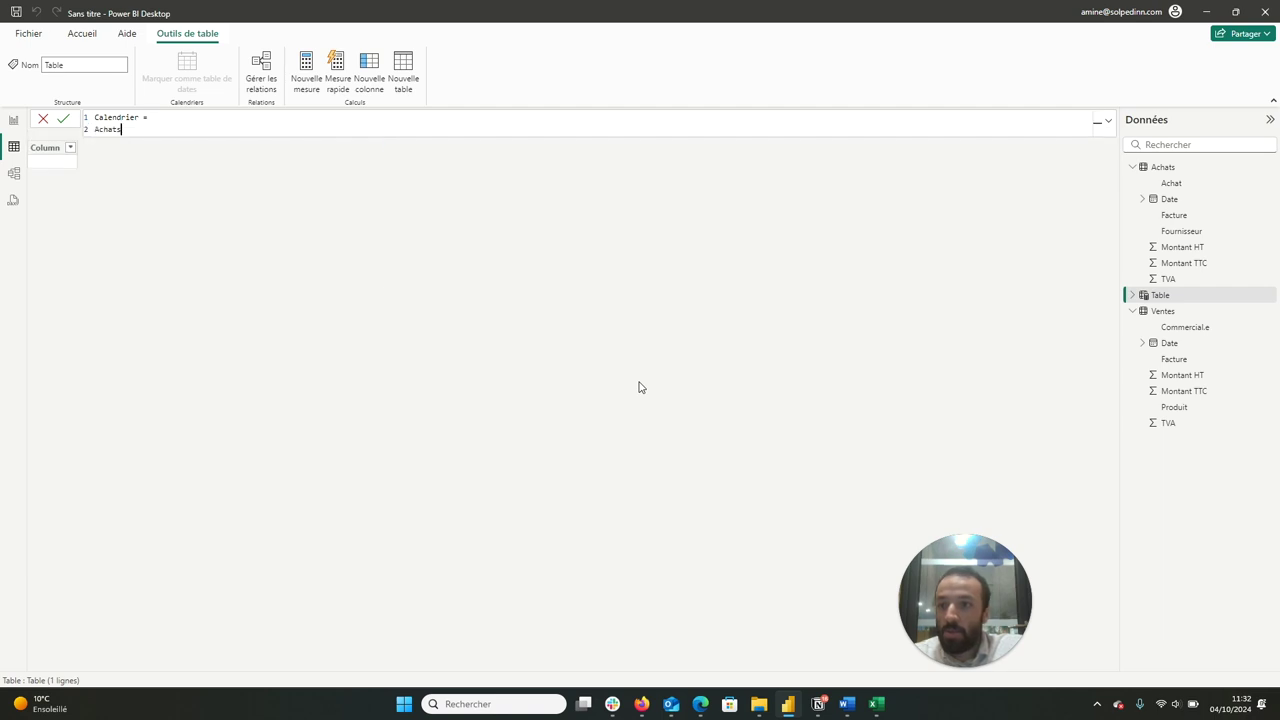
key("BackSpace")
key("BackSpace")
key("BackSpace")
key("BackSpace")
key("BackSpace")
key("BackSpace")
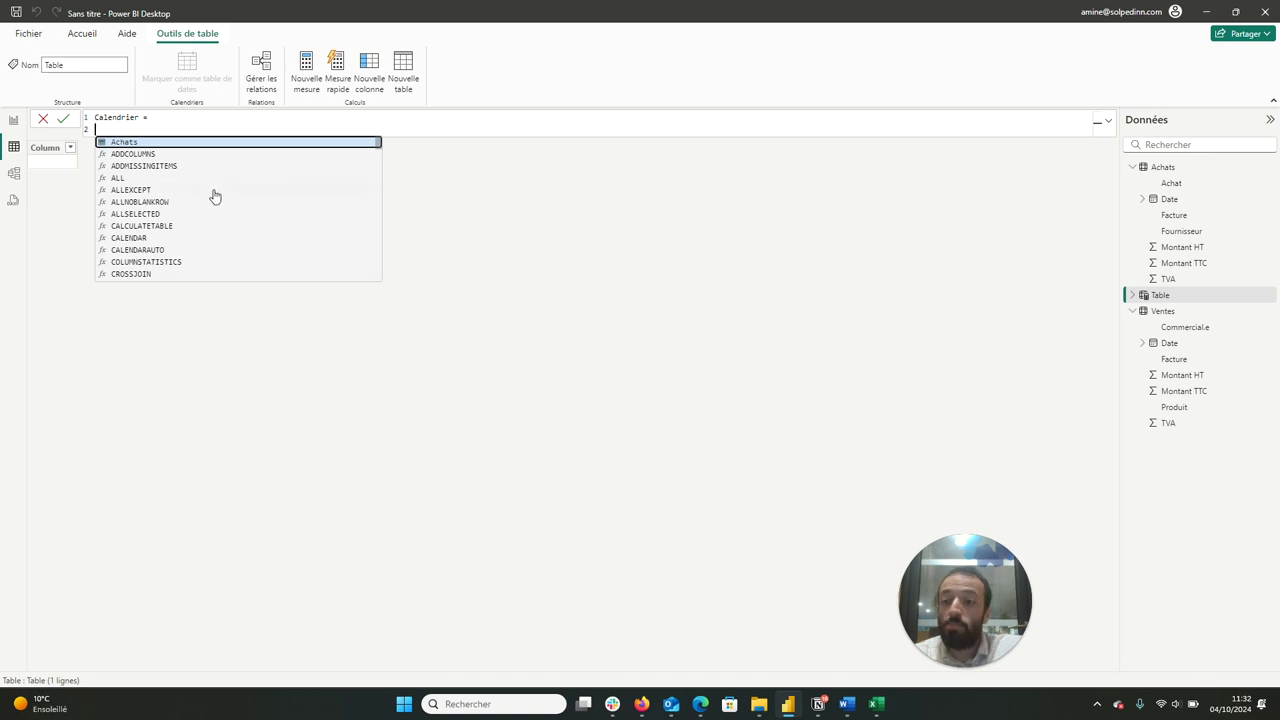
left_click(160, 155)
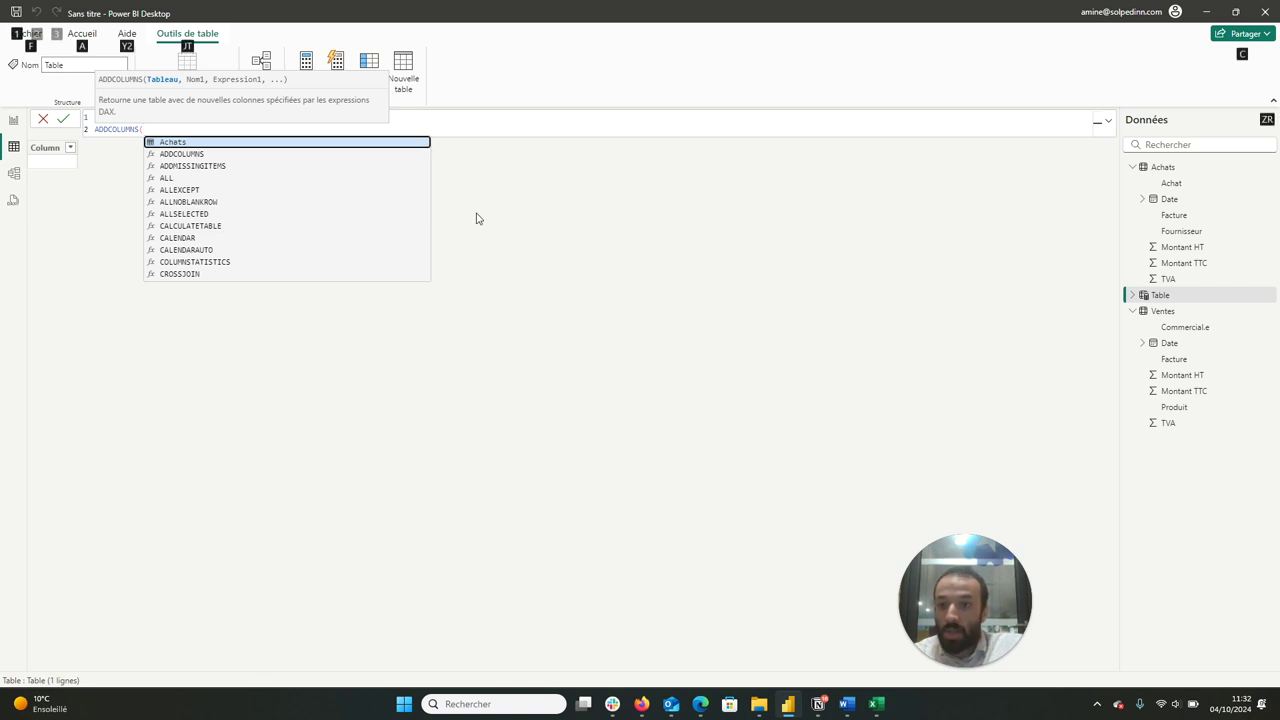
key("alt+Return")
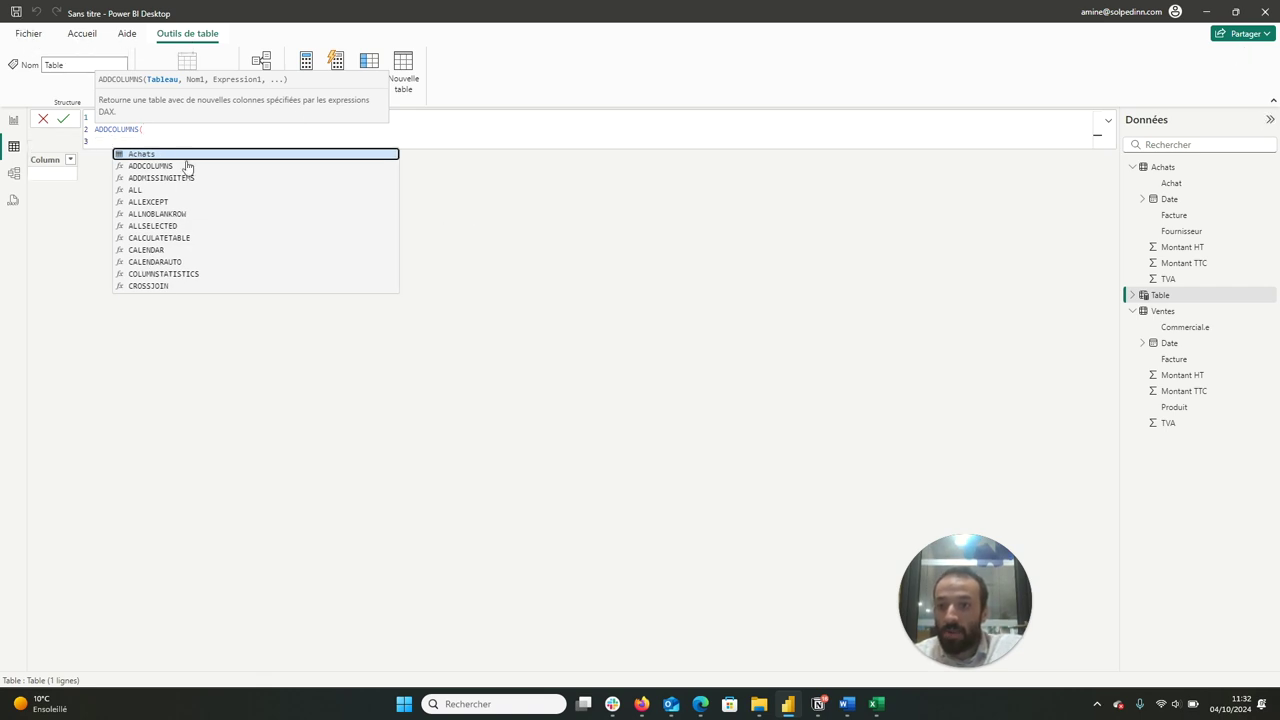
Step: Pass CALENDARAUTO() as the first argument of ADDCOLUMNS
type("C")
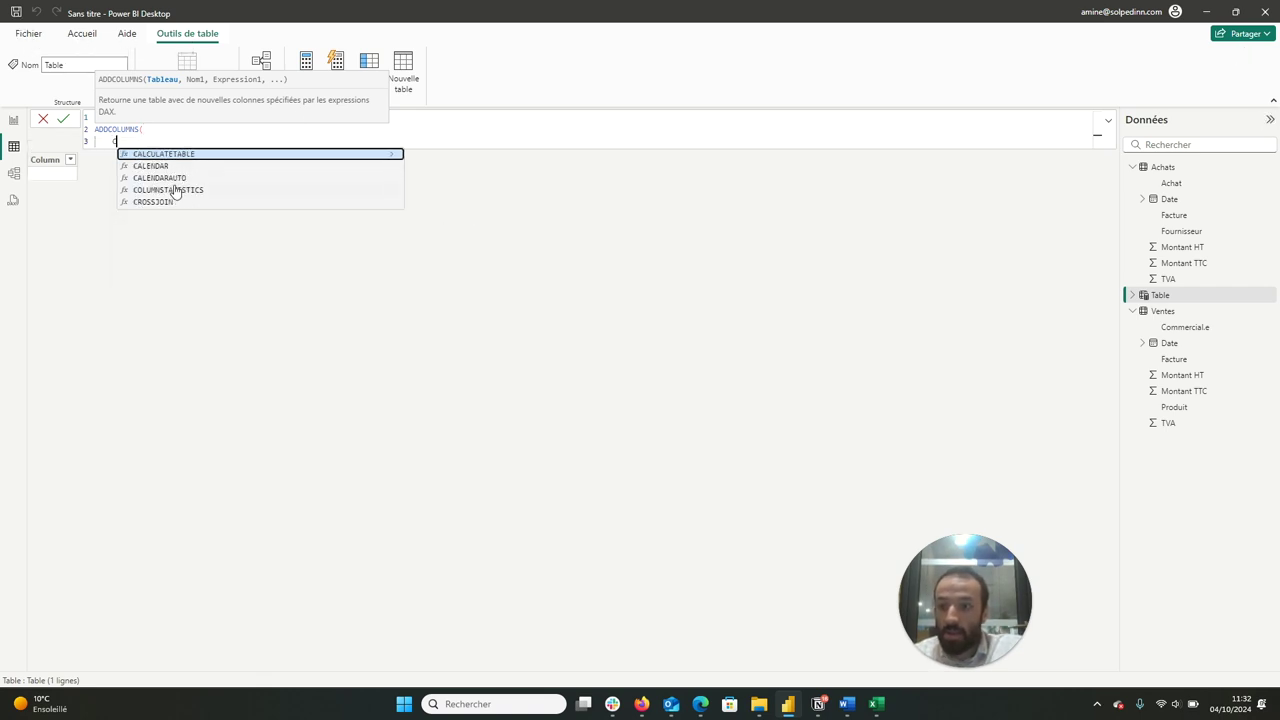
left_click(179, 179)
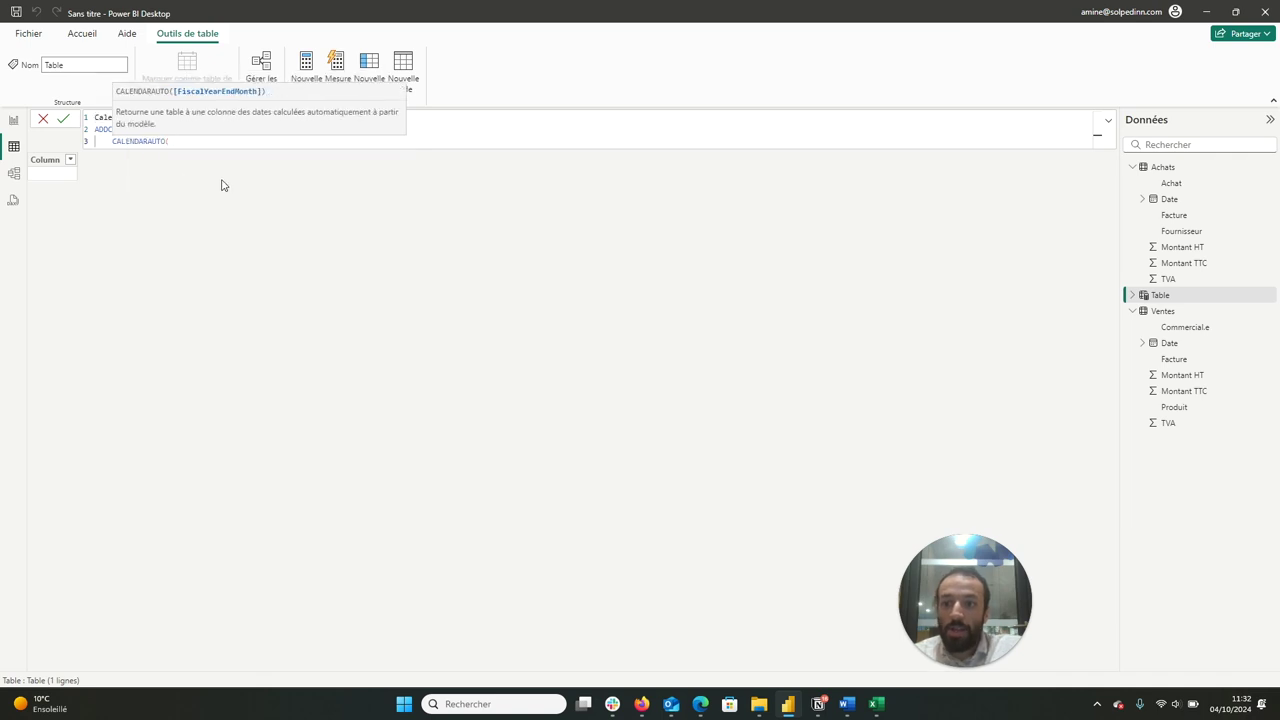
type(")")
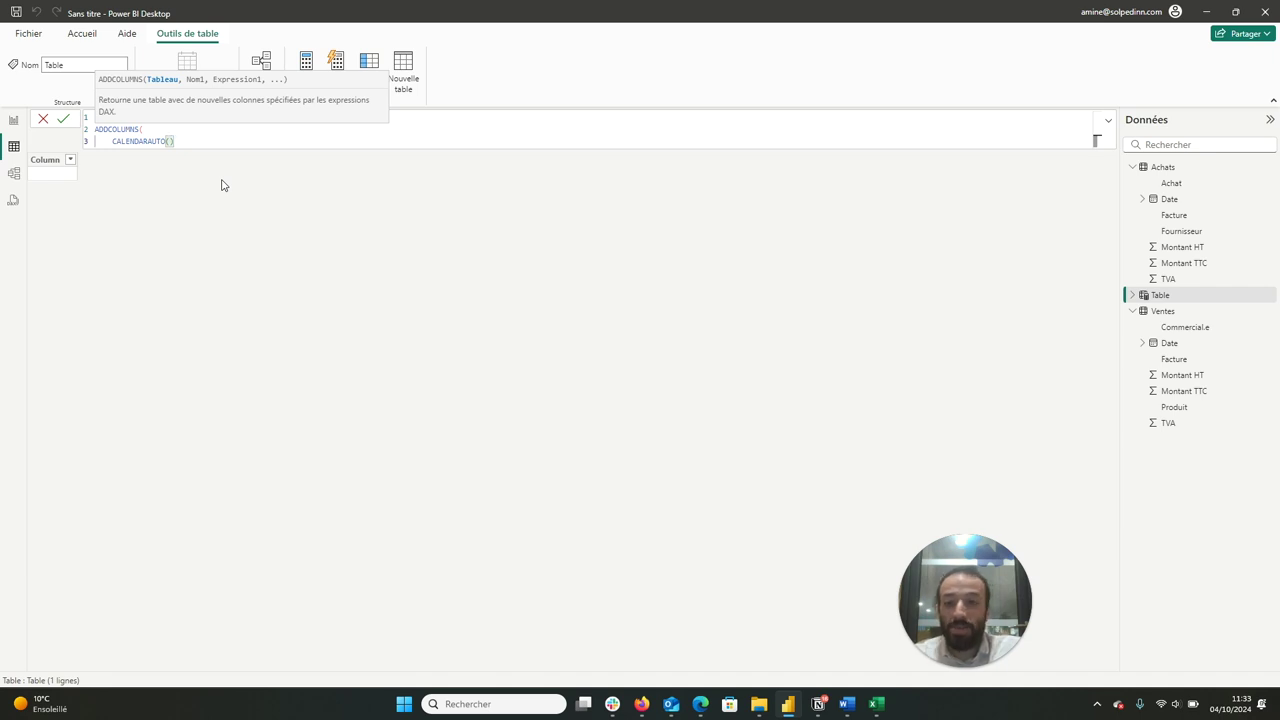
type("),")
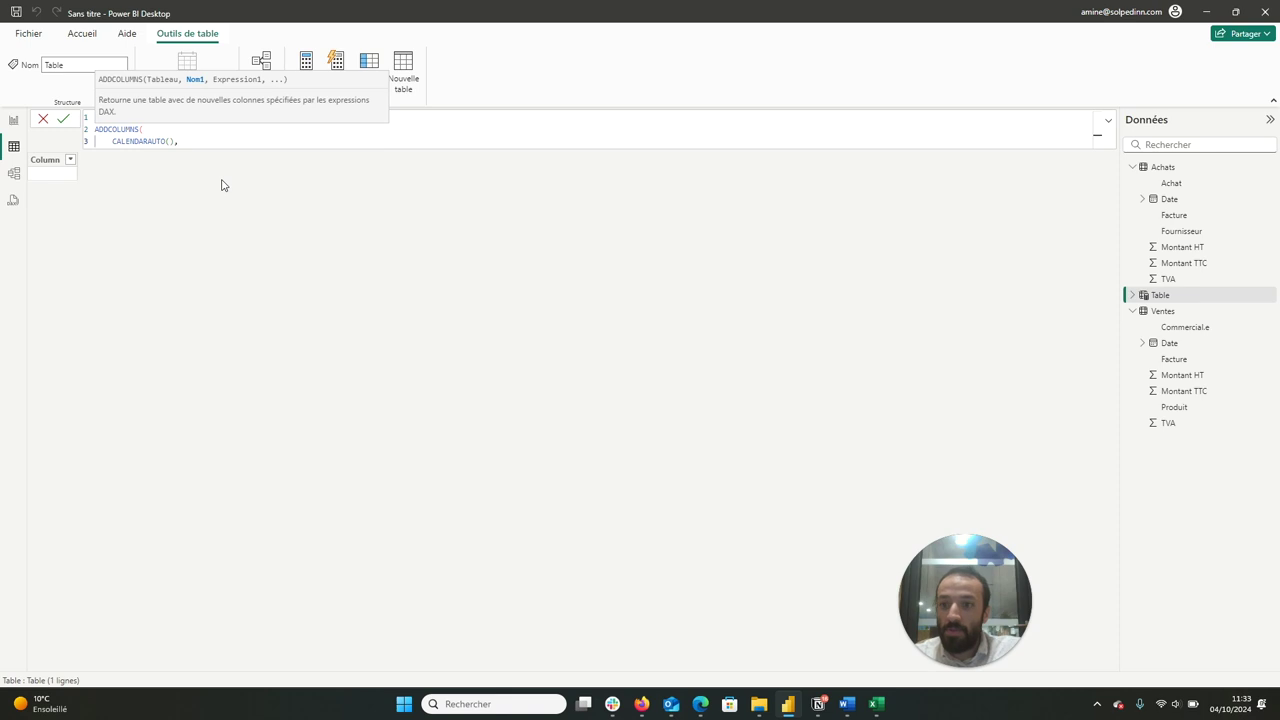
key("shift+Return")
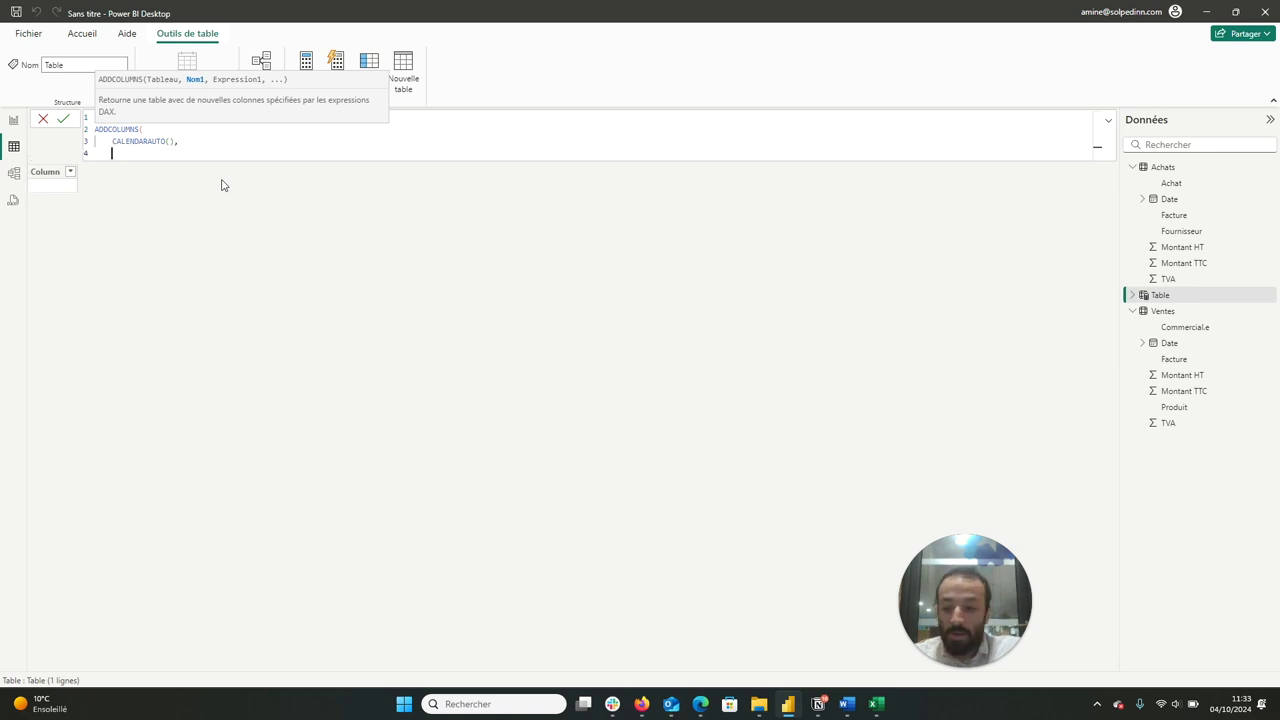
Step: Add the columns "Année" = YEAR([Date]) and "Numéro du mois" = MONTH([Date])
type("\"Année\"")
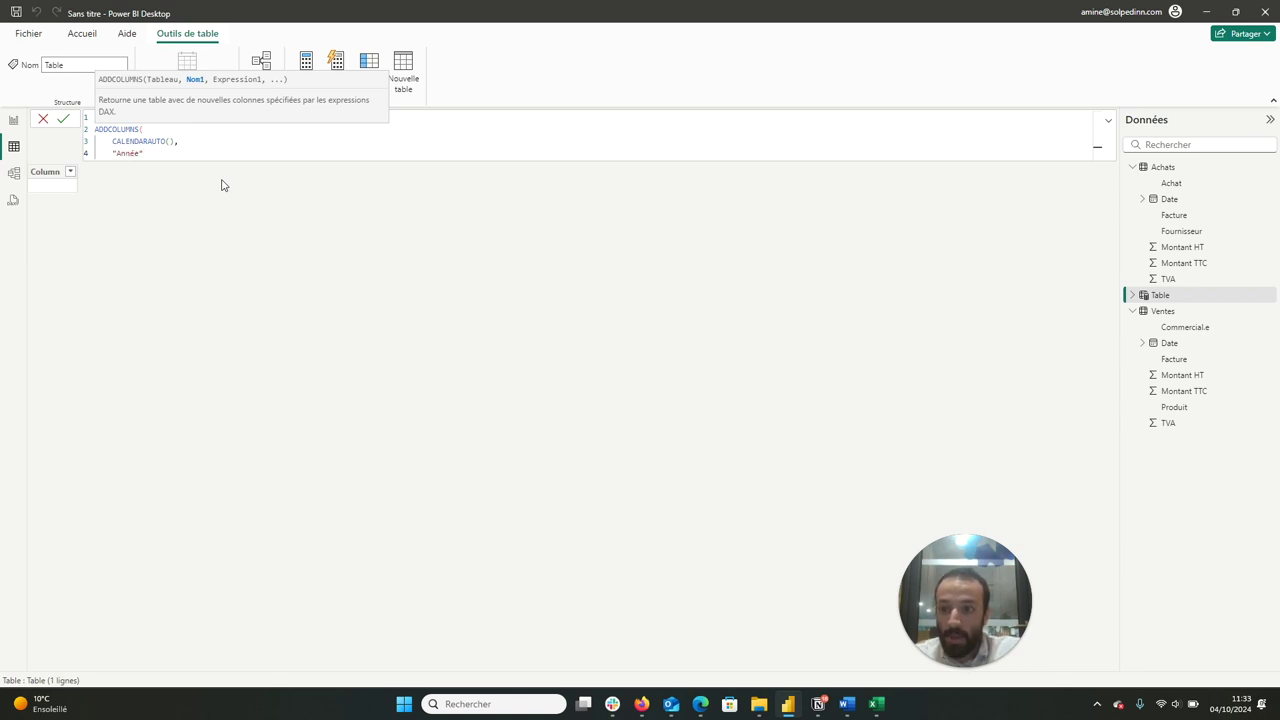
type(", ")
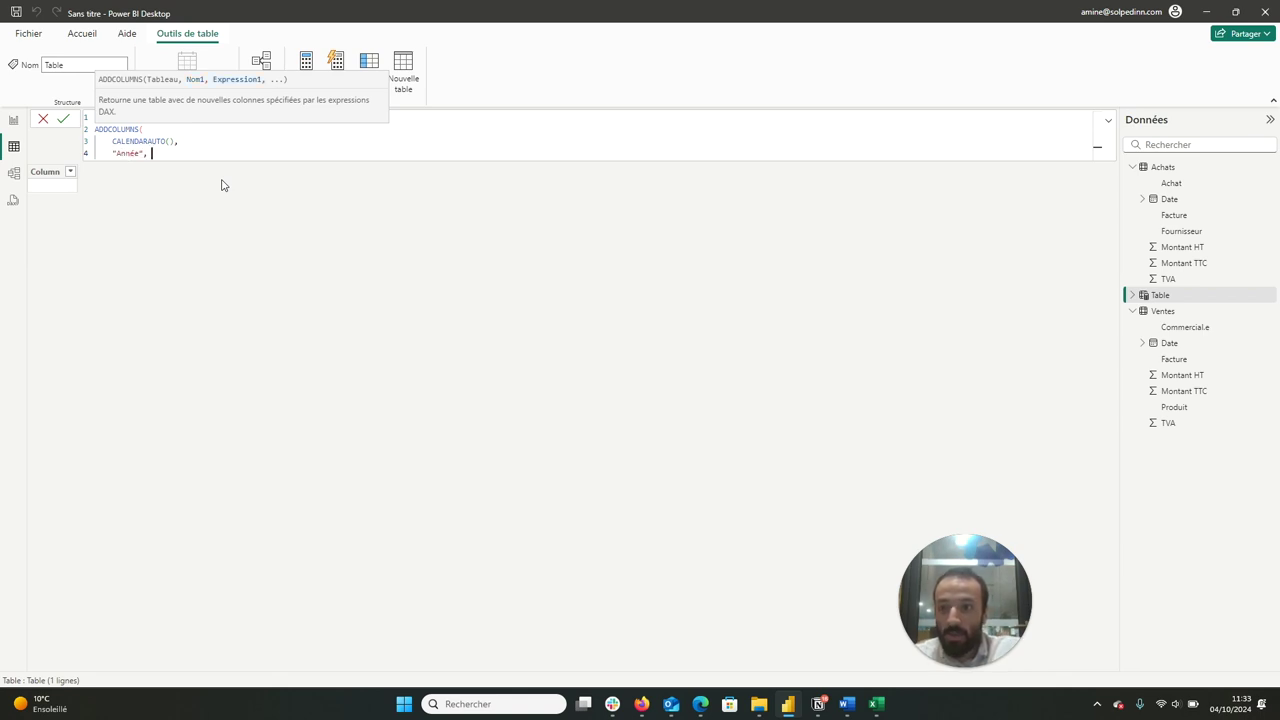
type("YE")
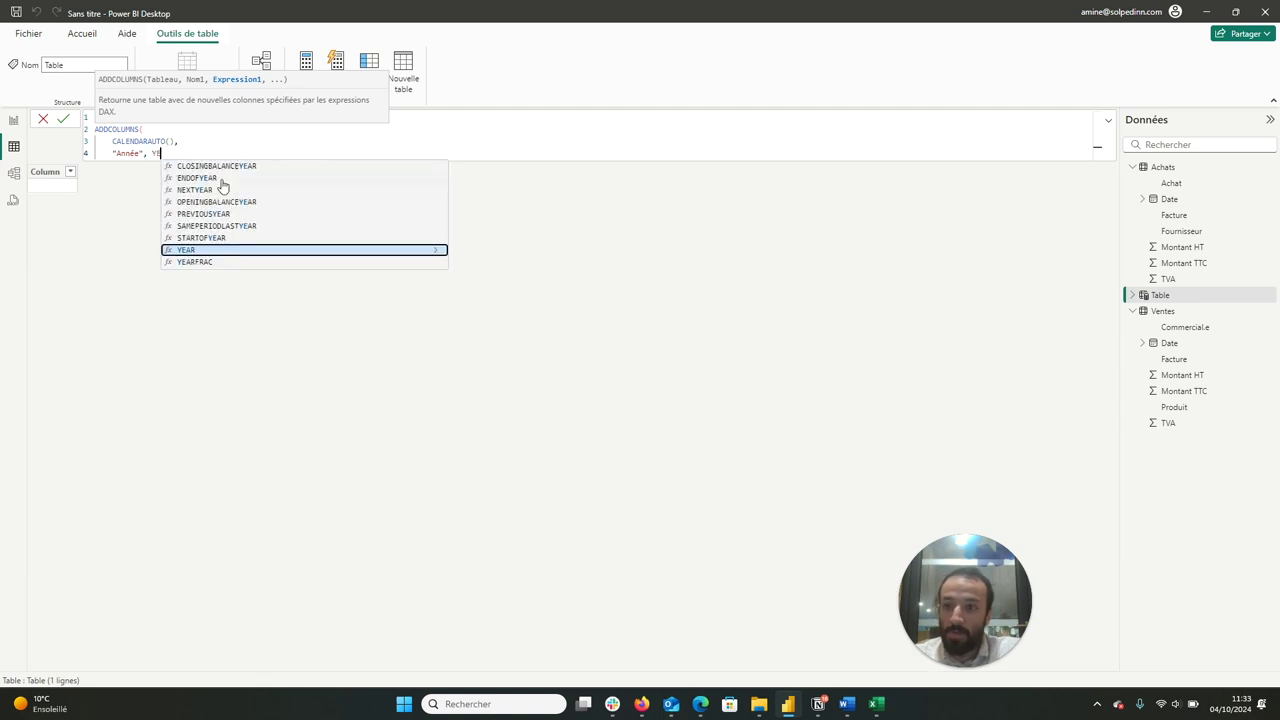
left_click(224, 252)
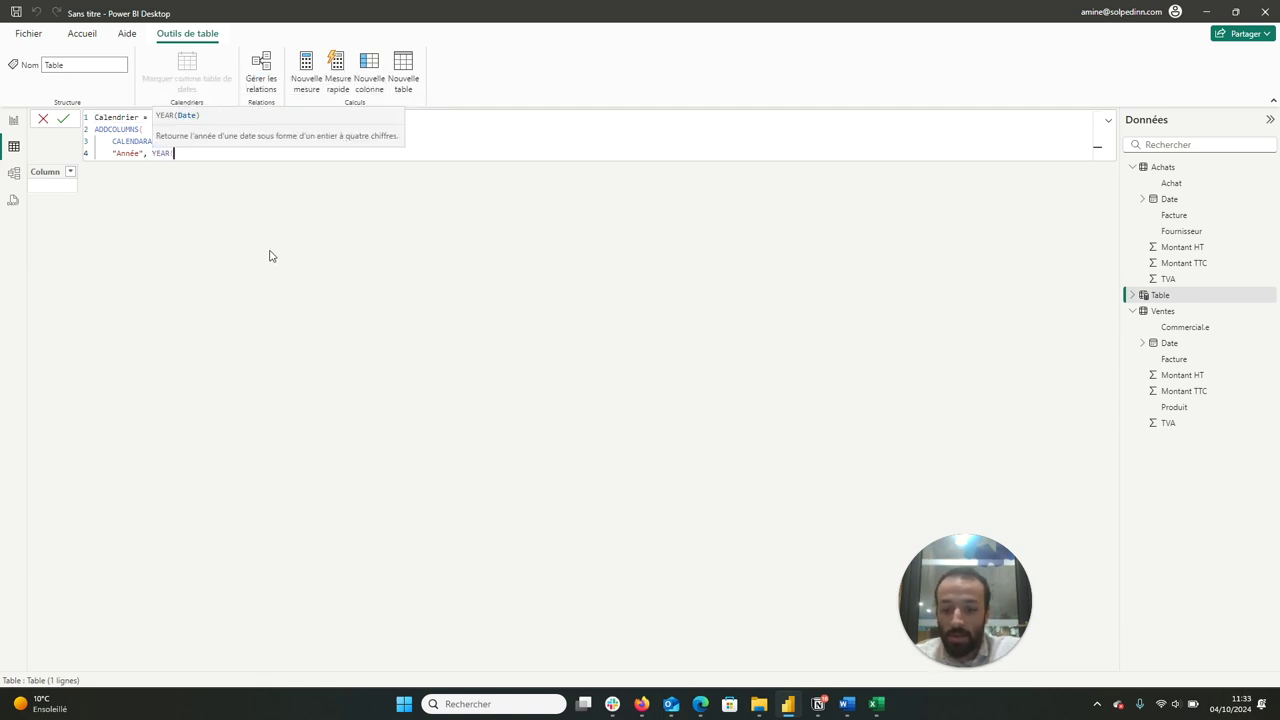
type("[")
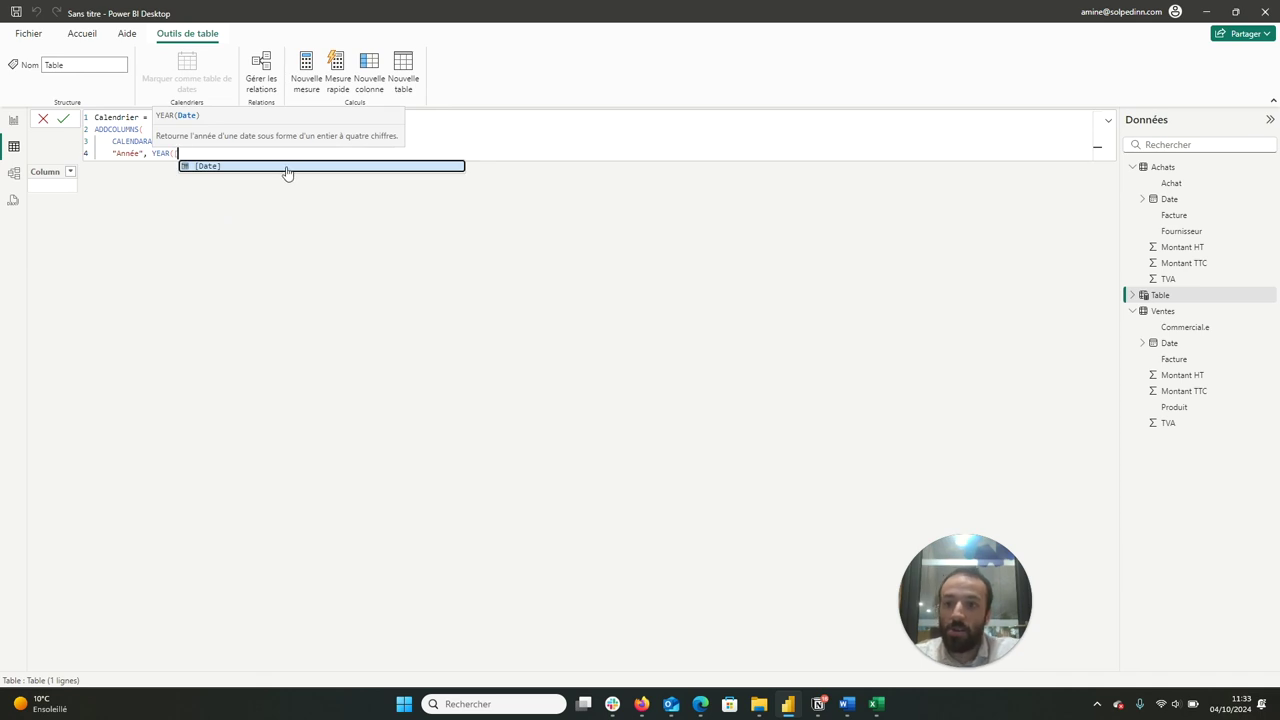
left_click(287, 166)
type("),")
key("shift+Return")
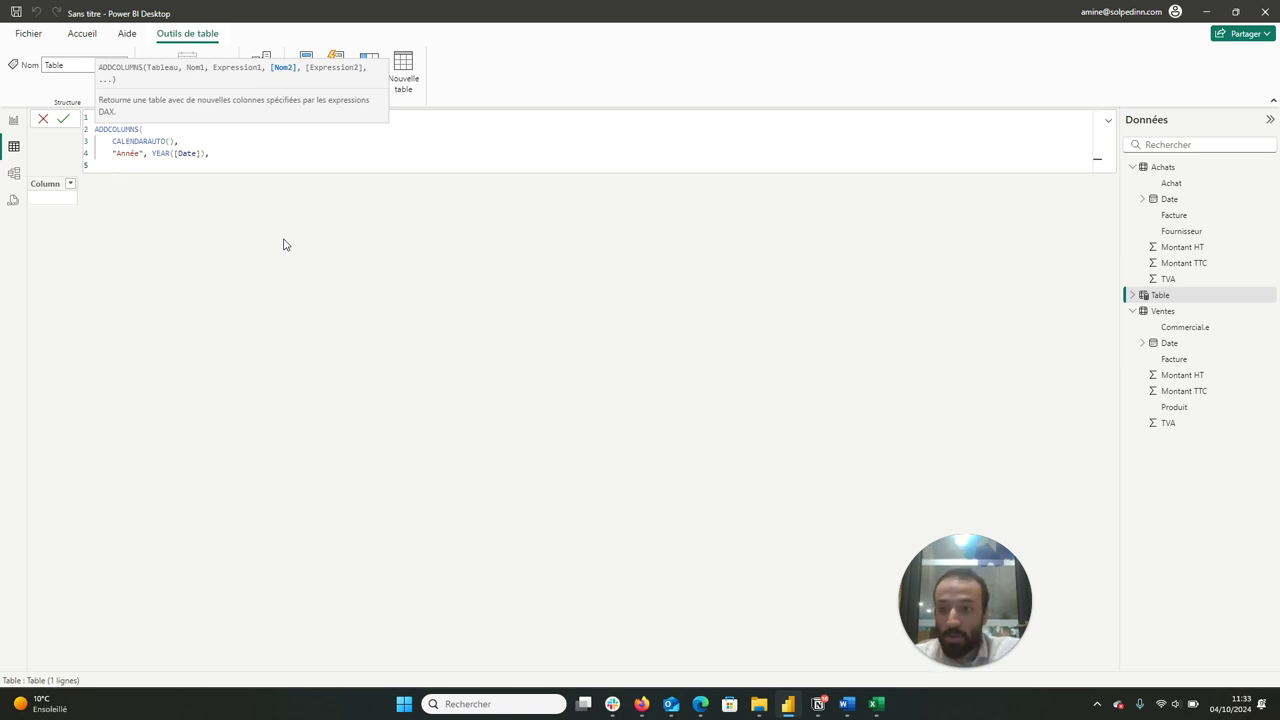
type("\"Numér")
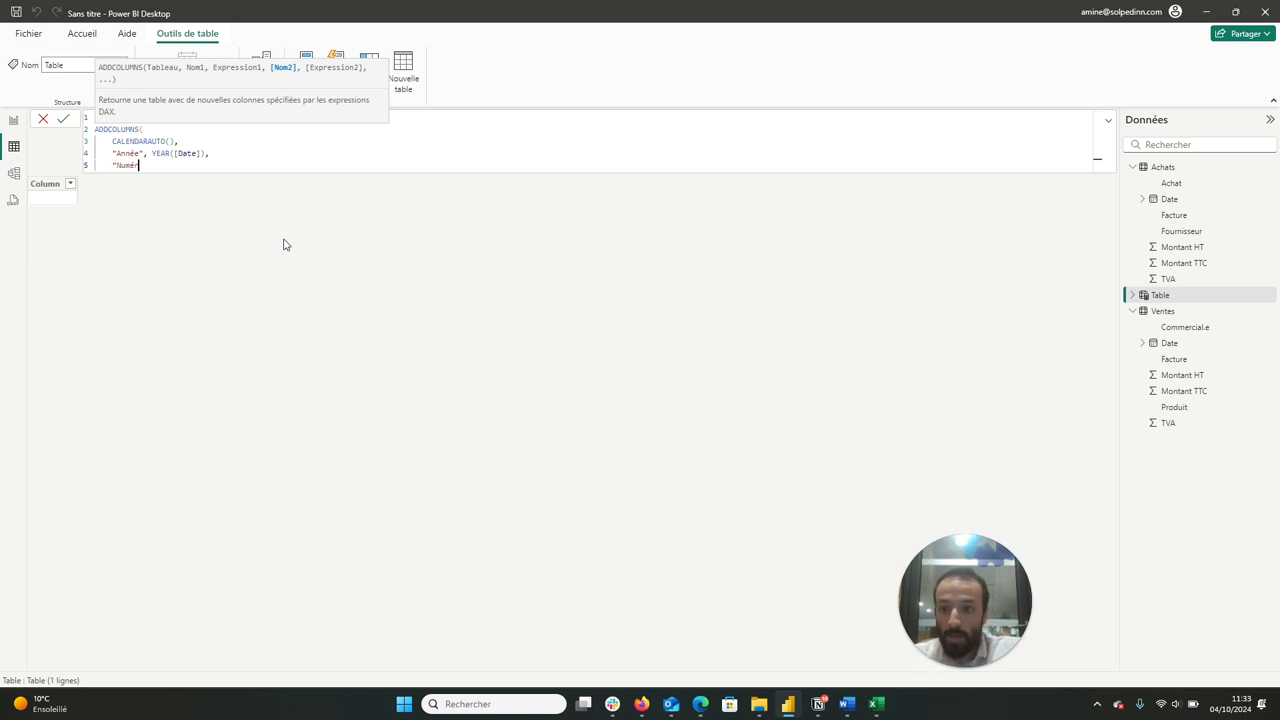
type("o du mois\"")
type(", ")
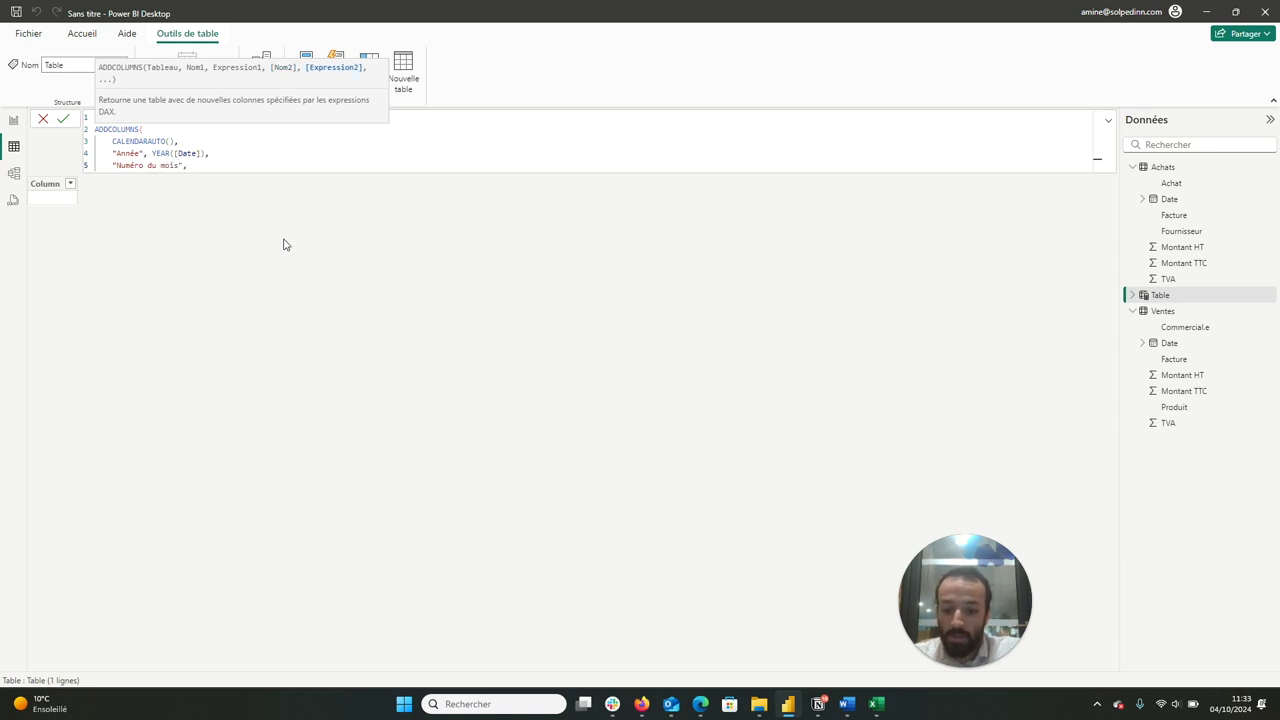
type("MON")
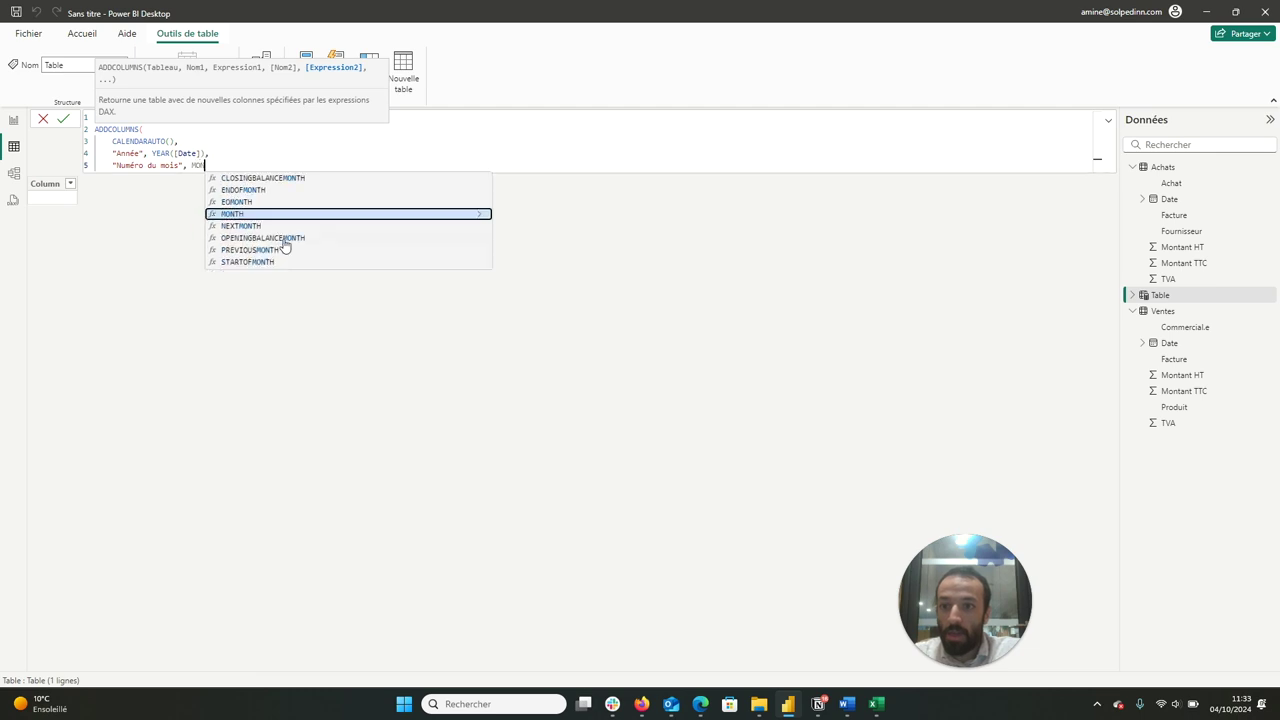
left_click(278, 214)
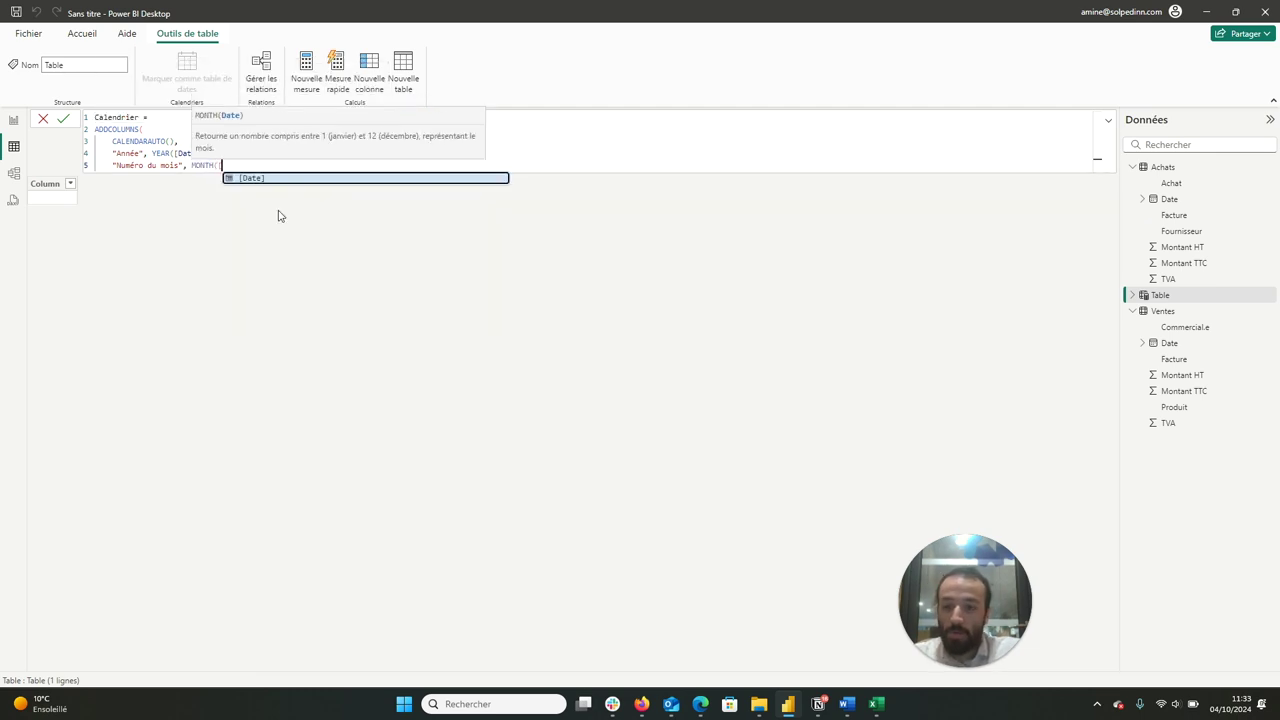
left_click(286, 178)
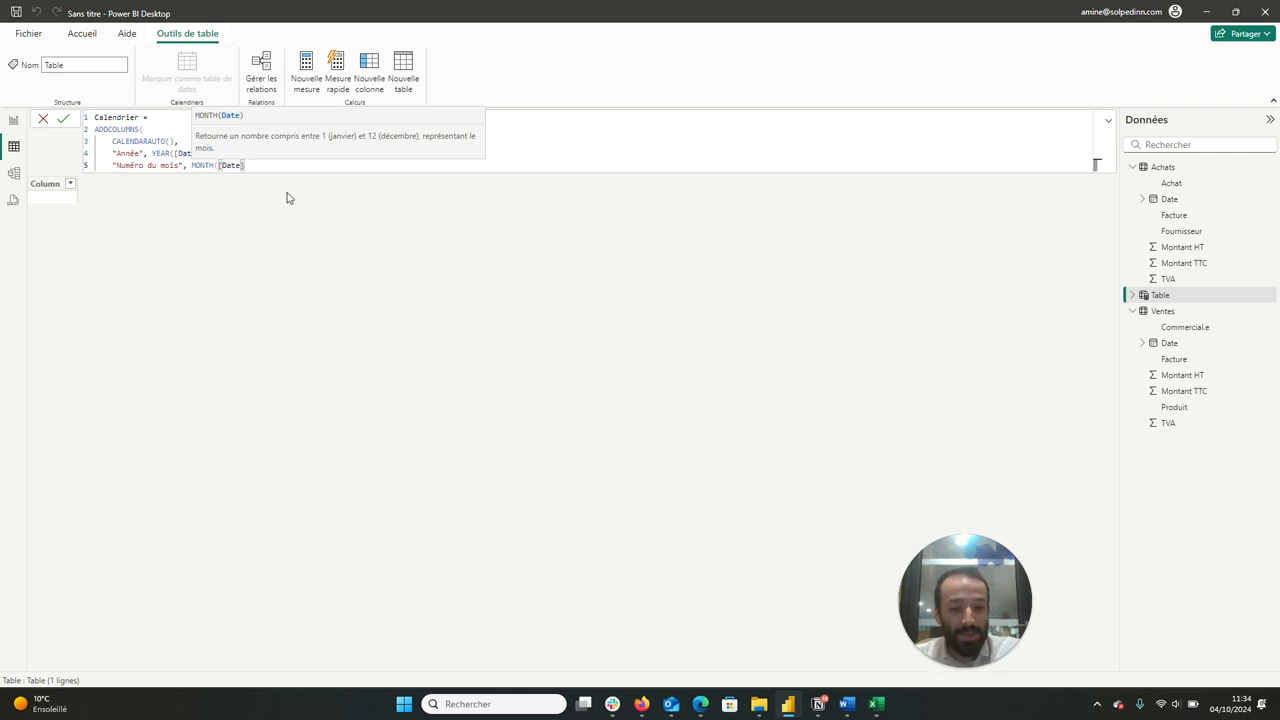
Step: Add the "Nom du mois" column as FORMAT([Date], "MMMM") on a new formula line
type(")")
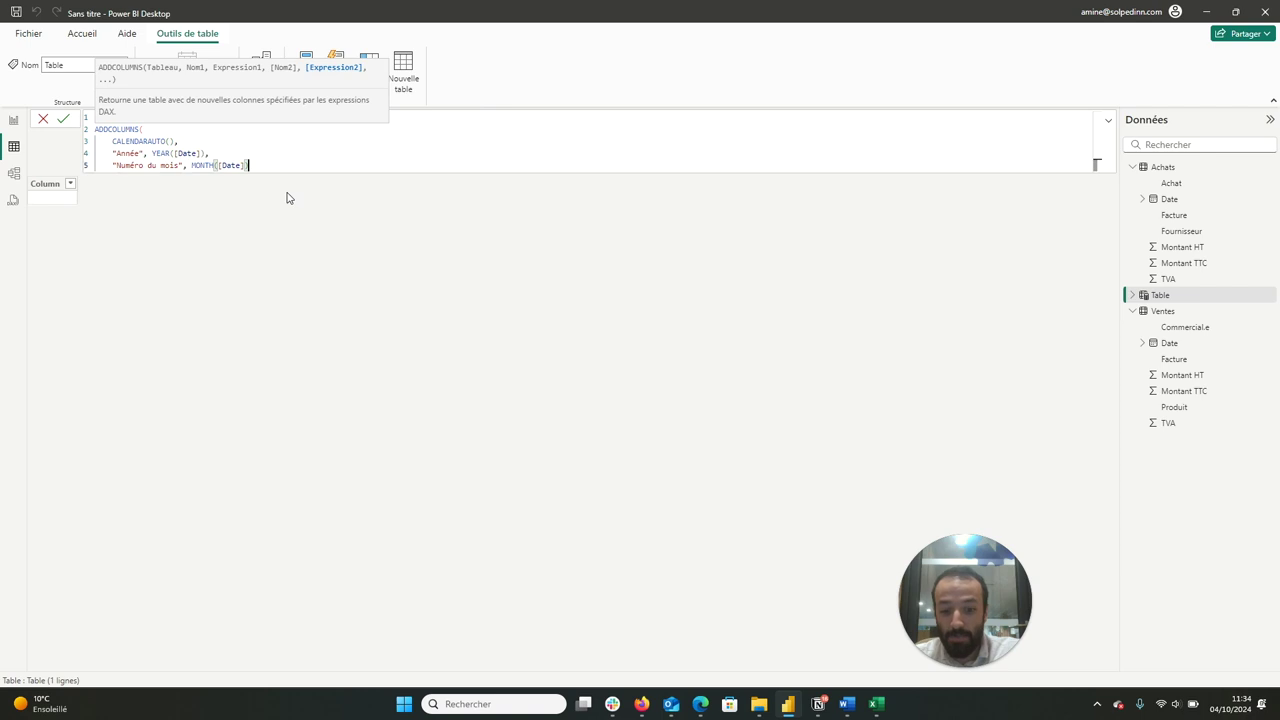
type(",")
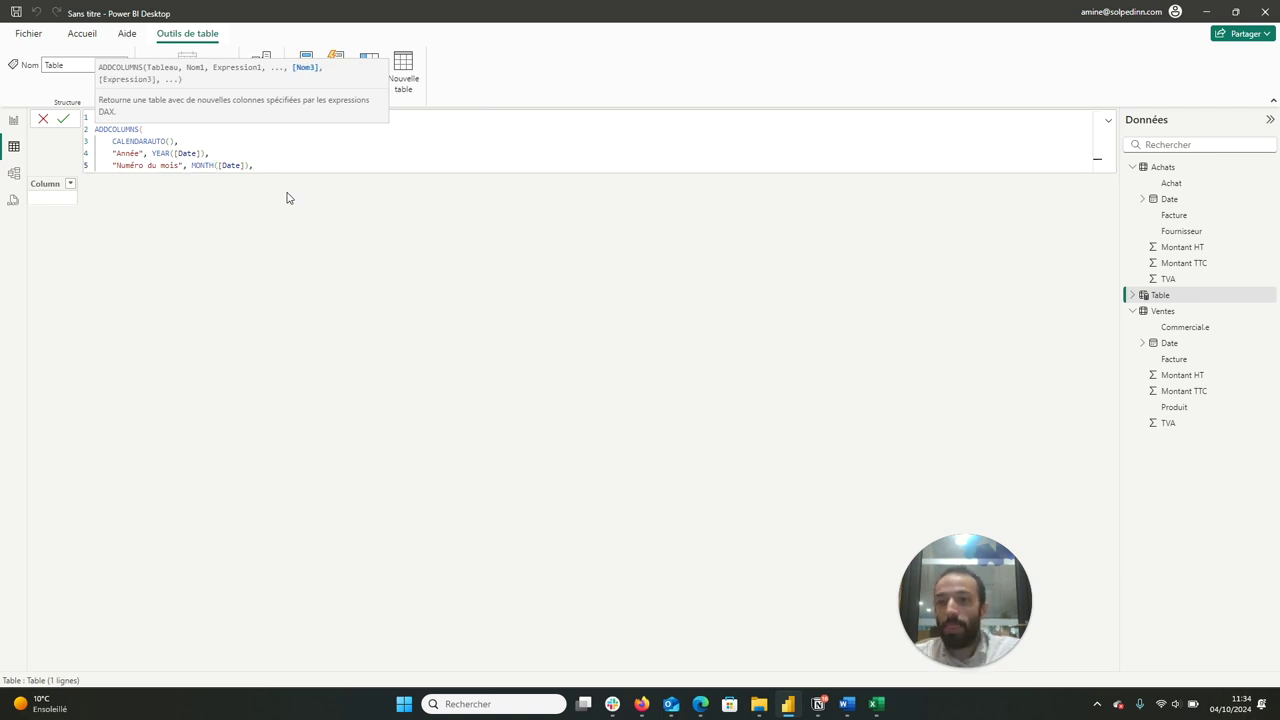
key("shift+Return")
type("\"Nom du mois\", ")
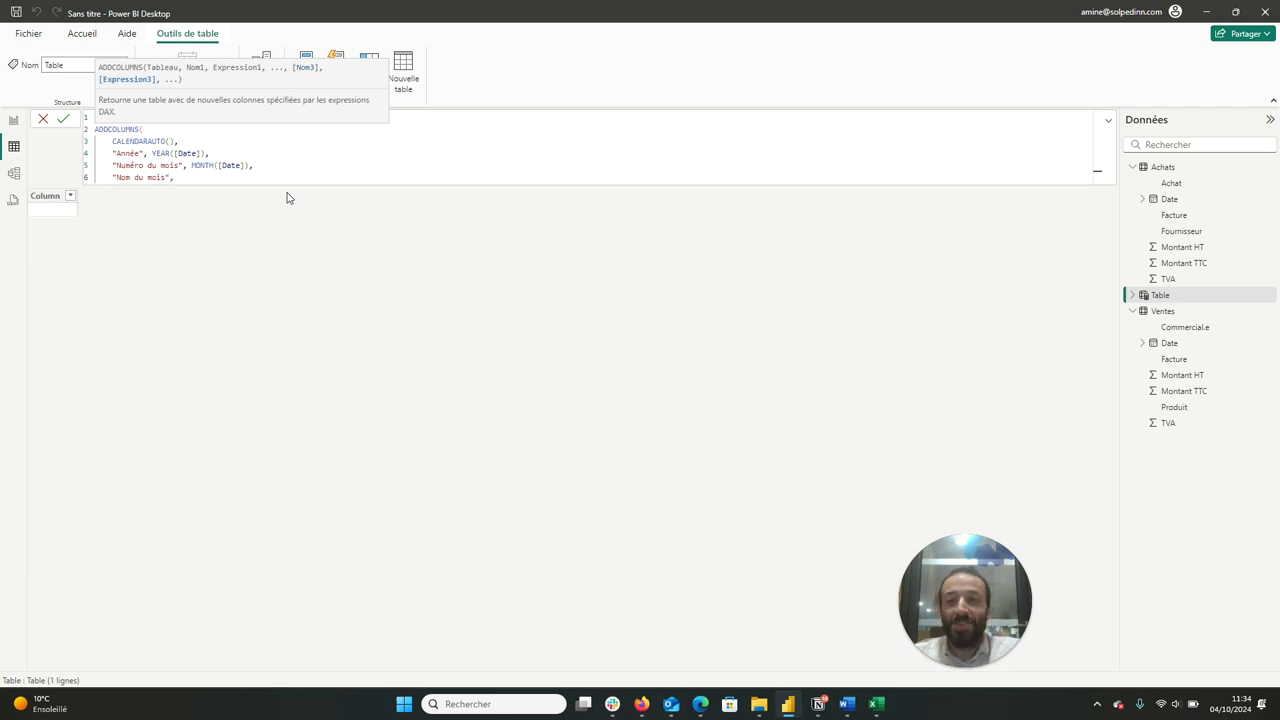
type("Fo")
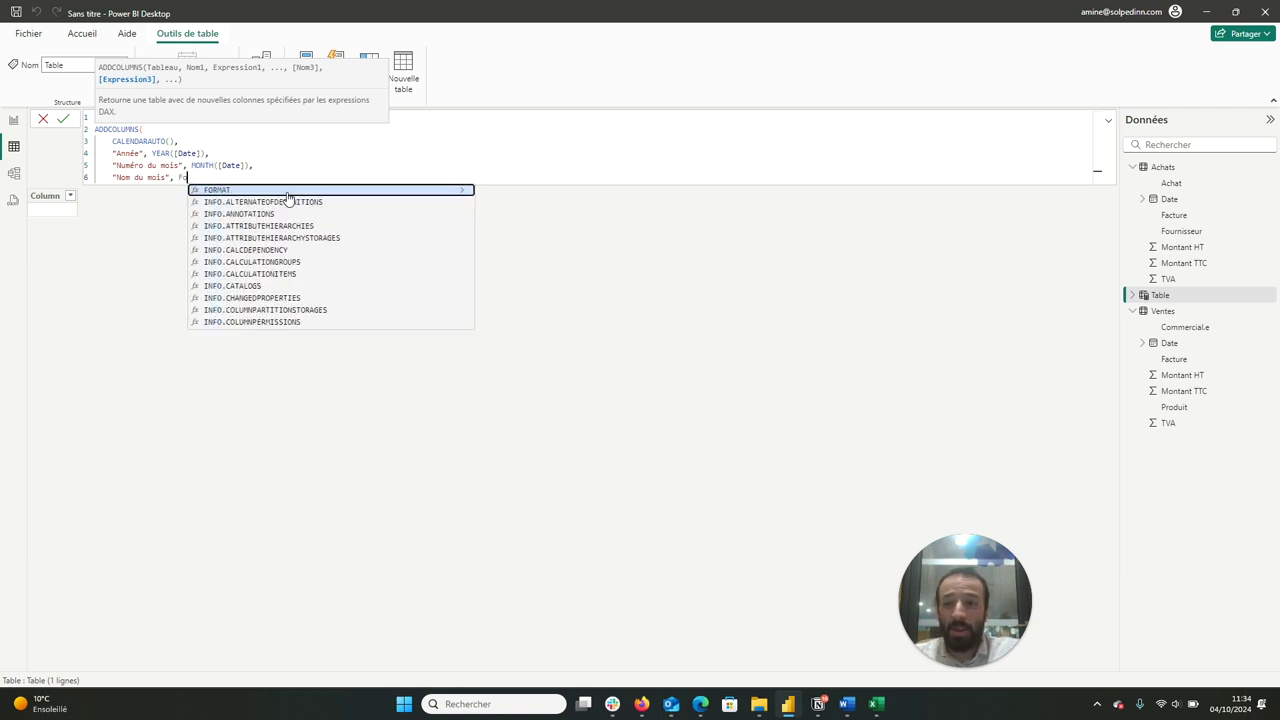
left_click(287, 192)
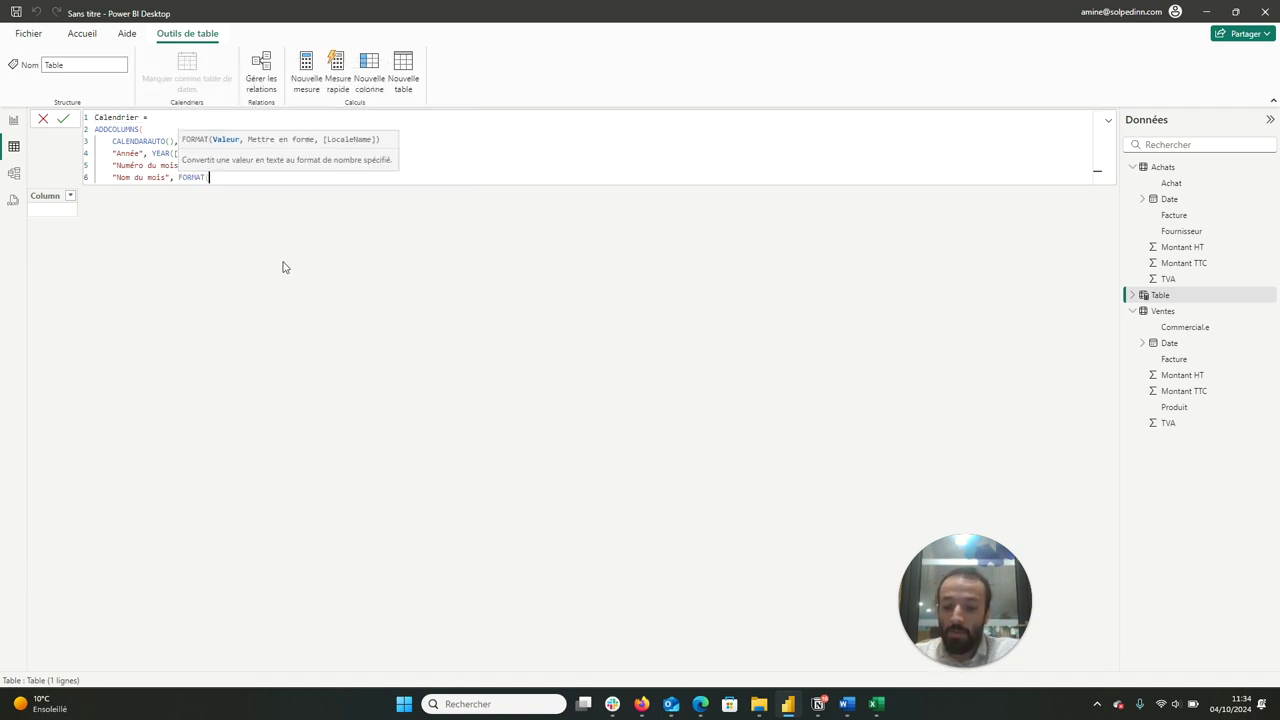
type("Date]")
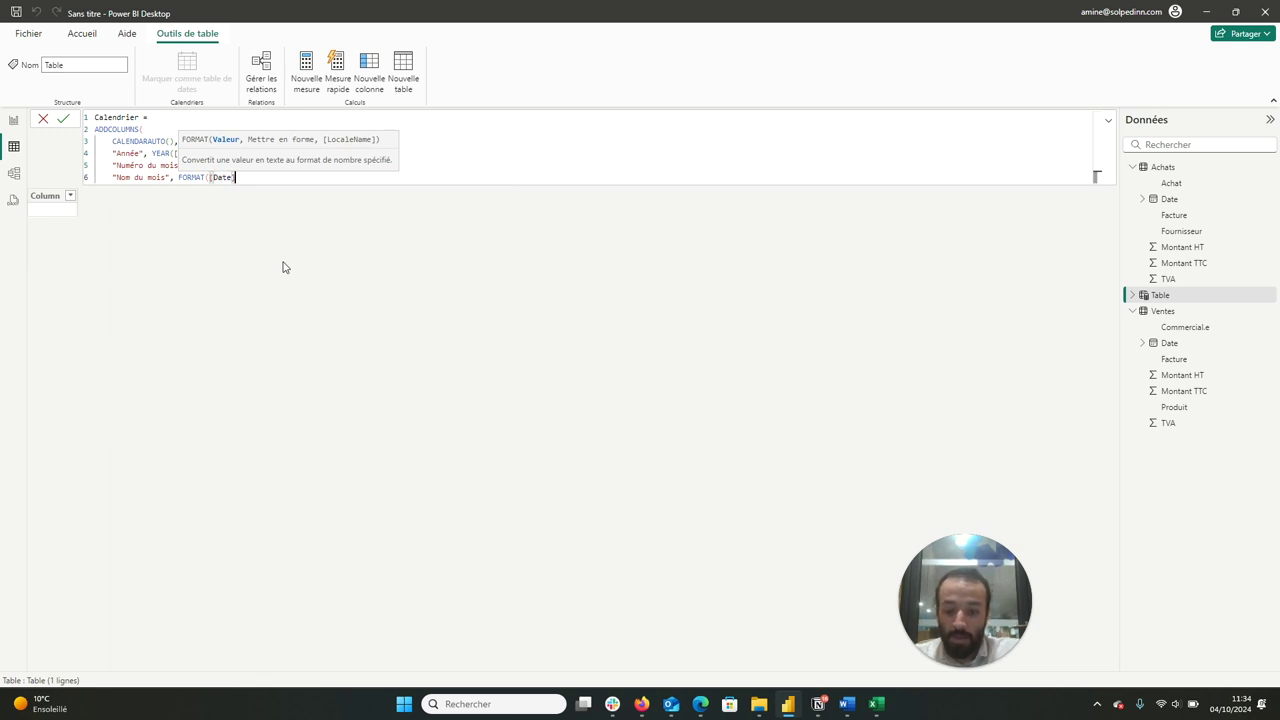
type(",")
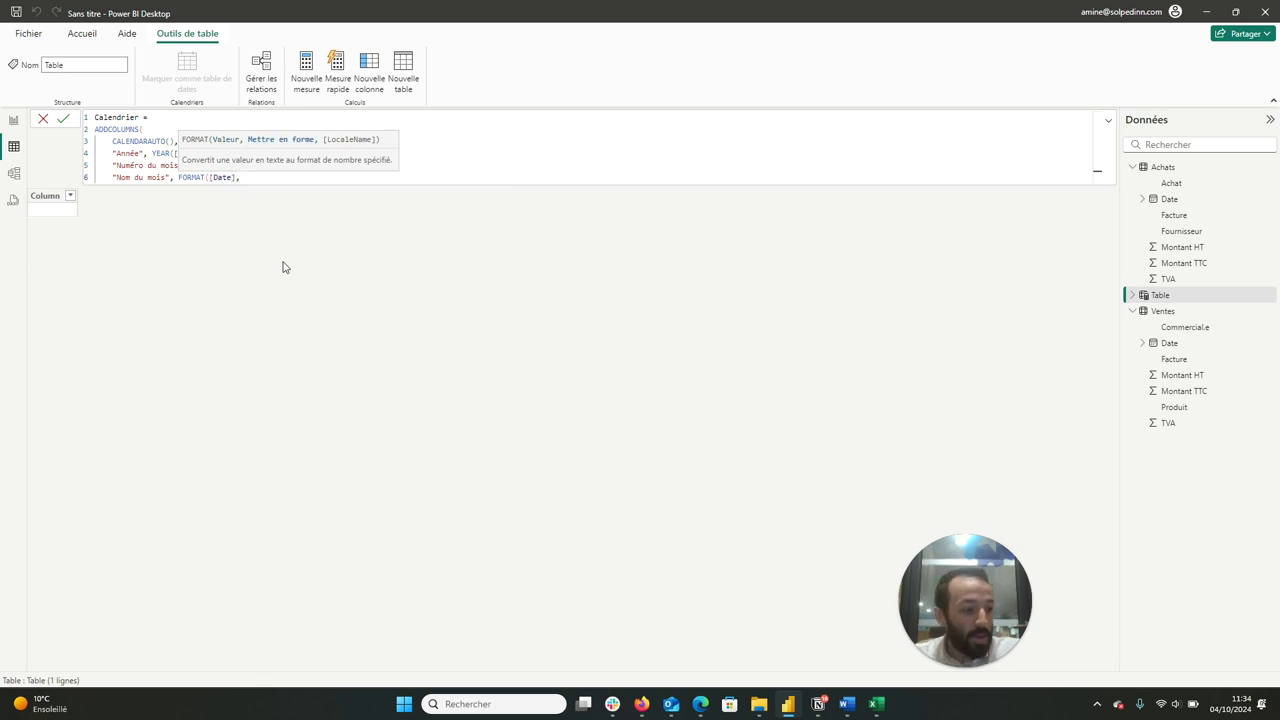
type(" \"MMMM")
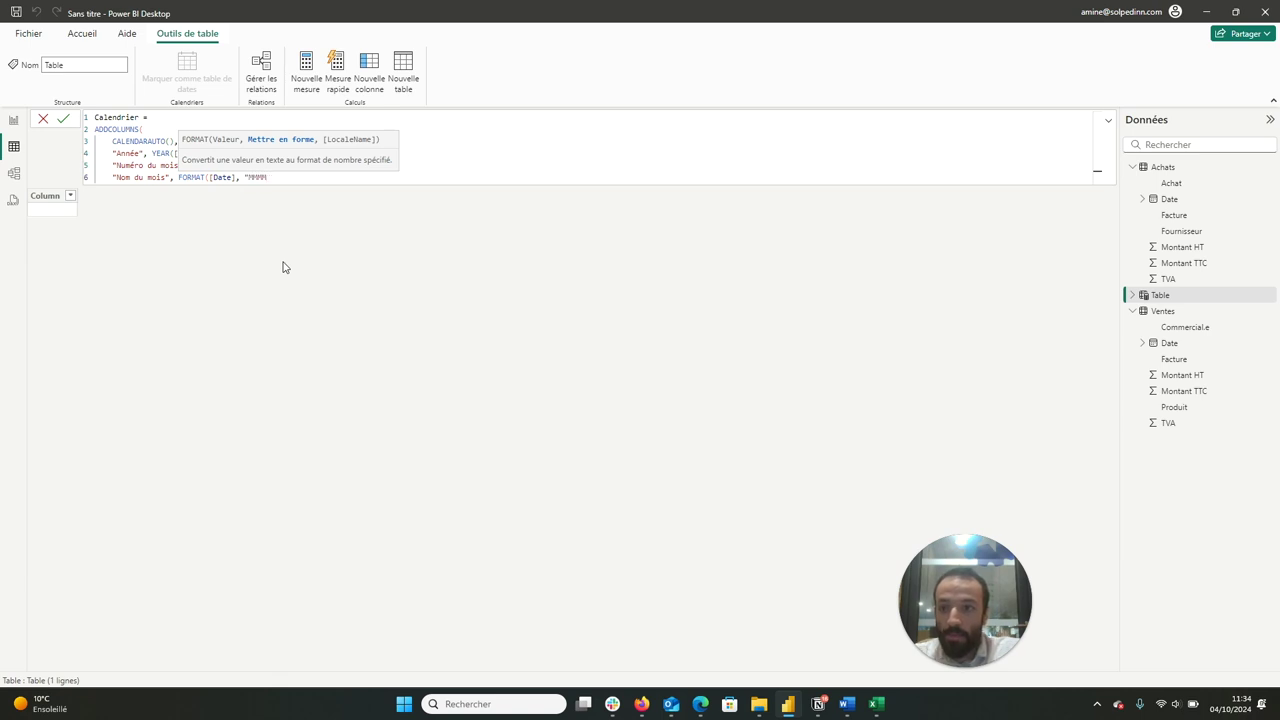
type("\"")
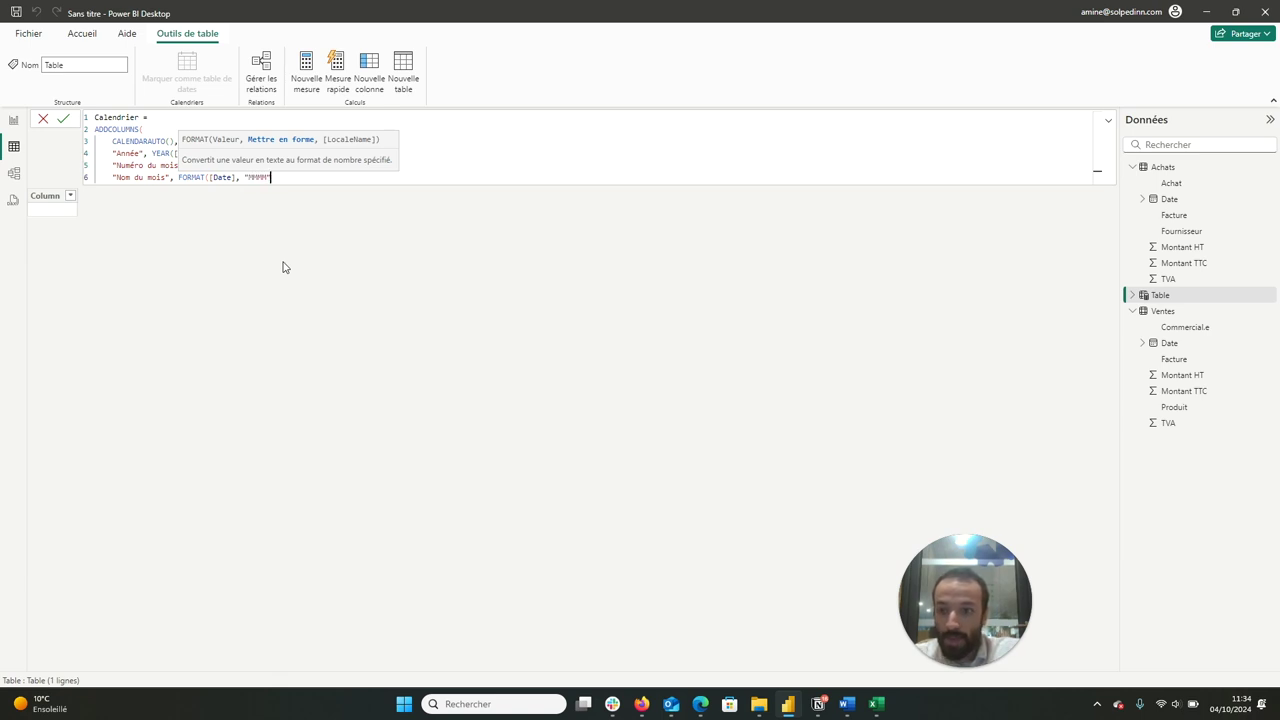
type("),")
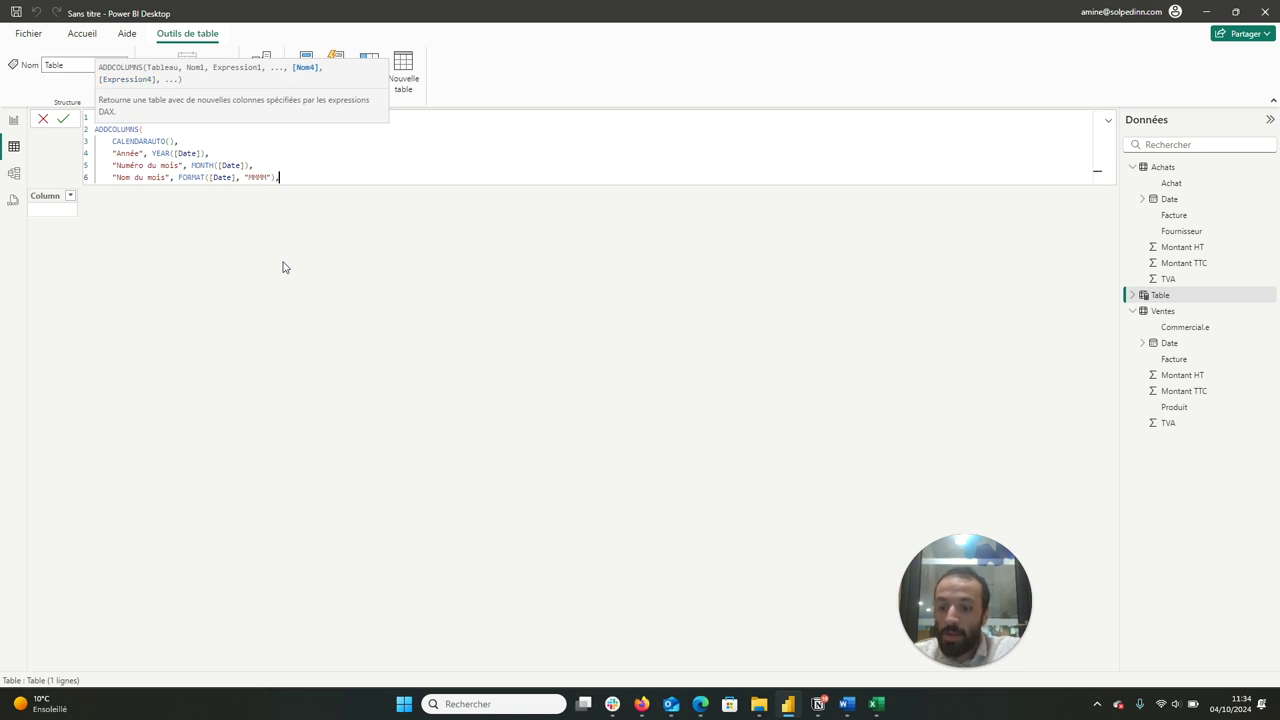
key("shift+Return")
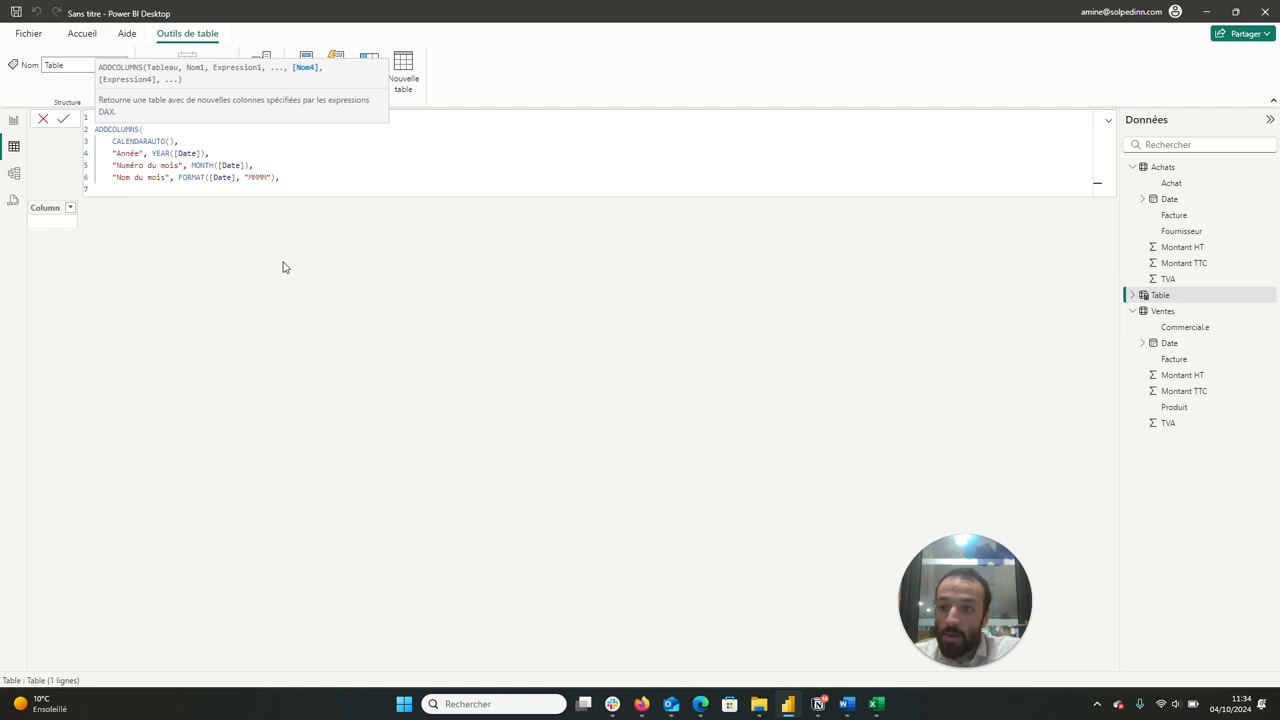
Step: Add the "Année - Mois" column as FORMAT([Date], "yyyy-mm") and start another line
type("\"Année - ")
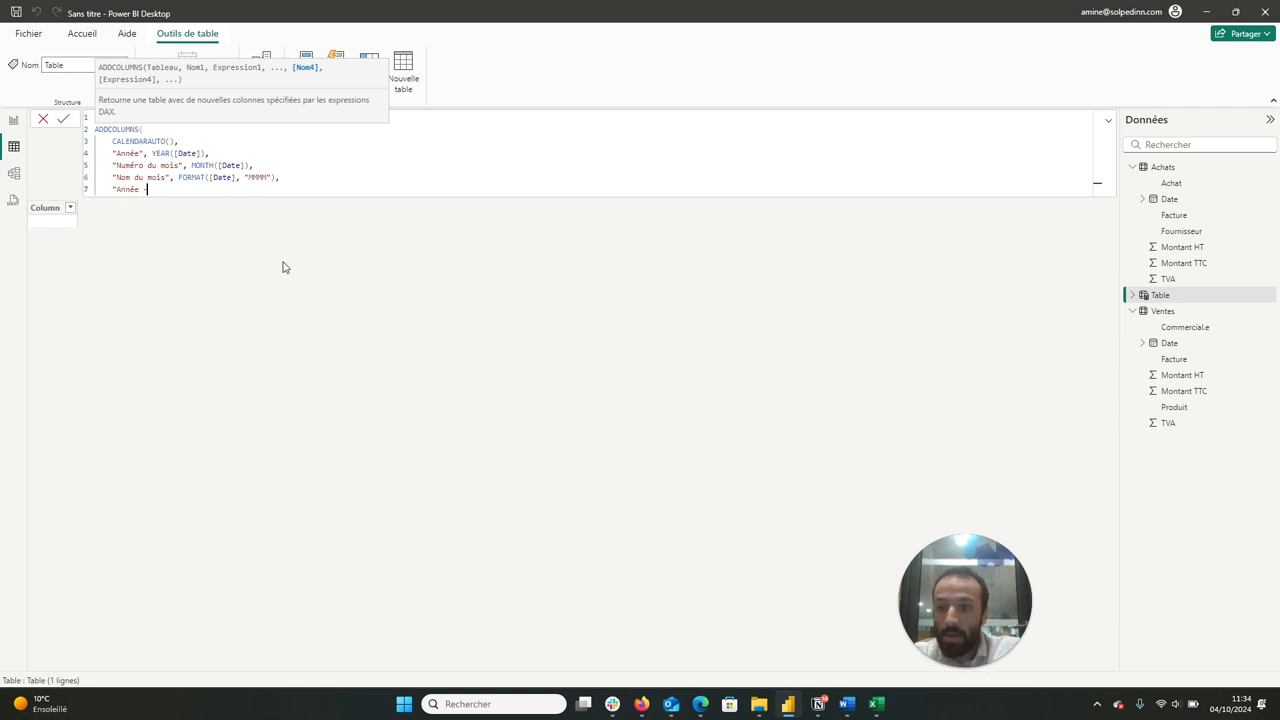
type("Mois\", ")
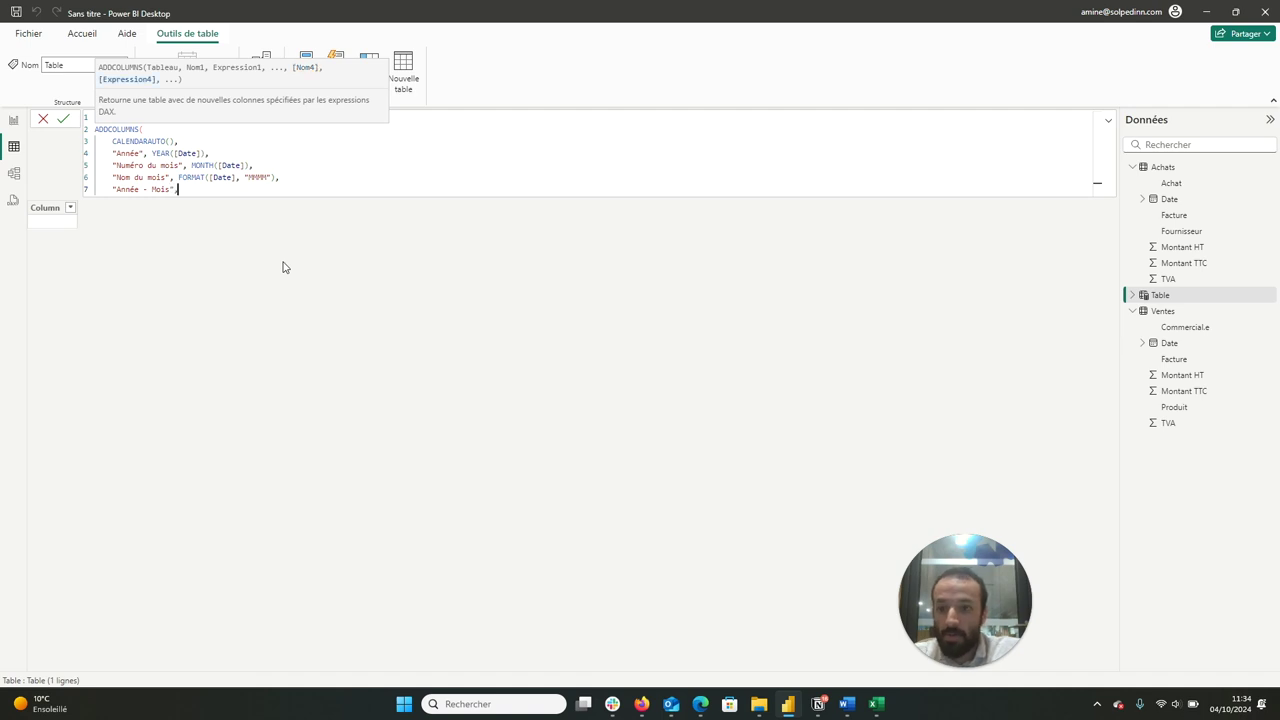
type("FORMAT(")
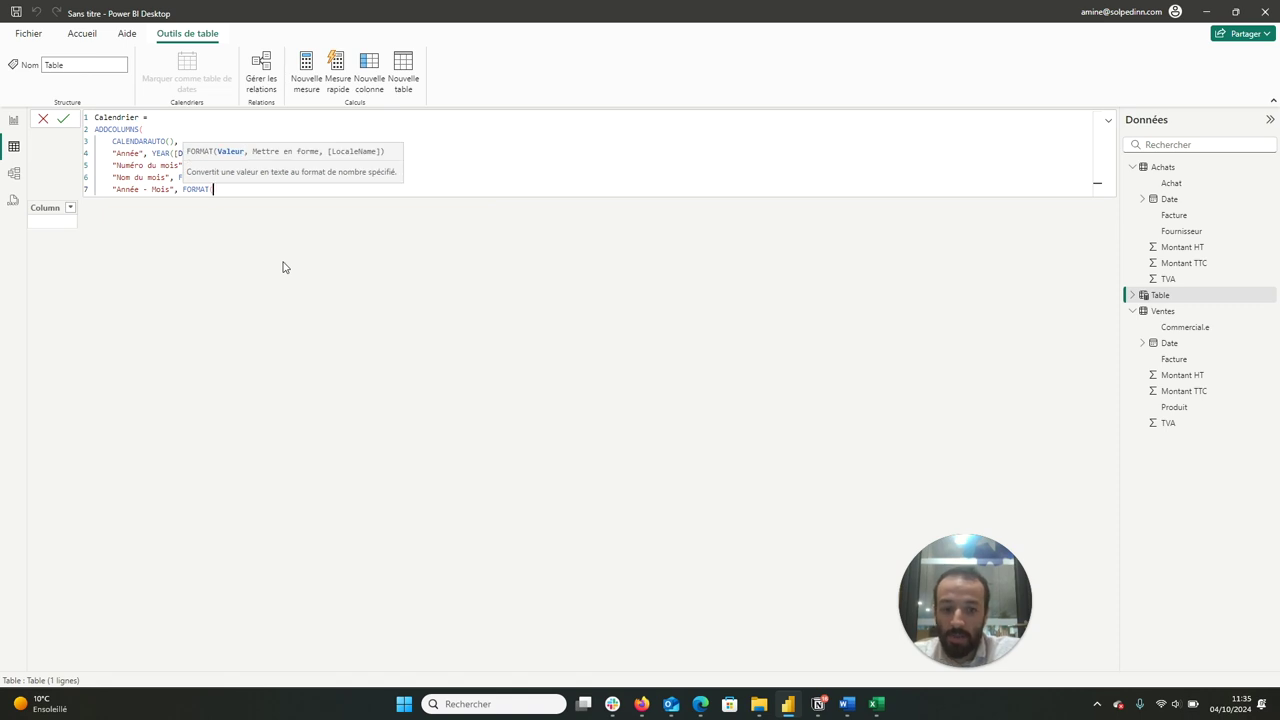
type("[")
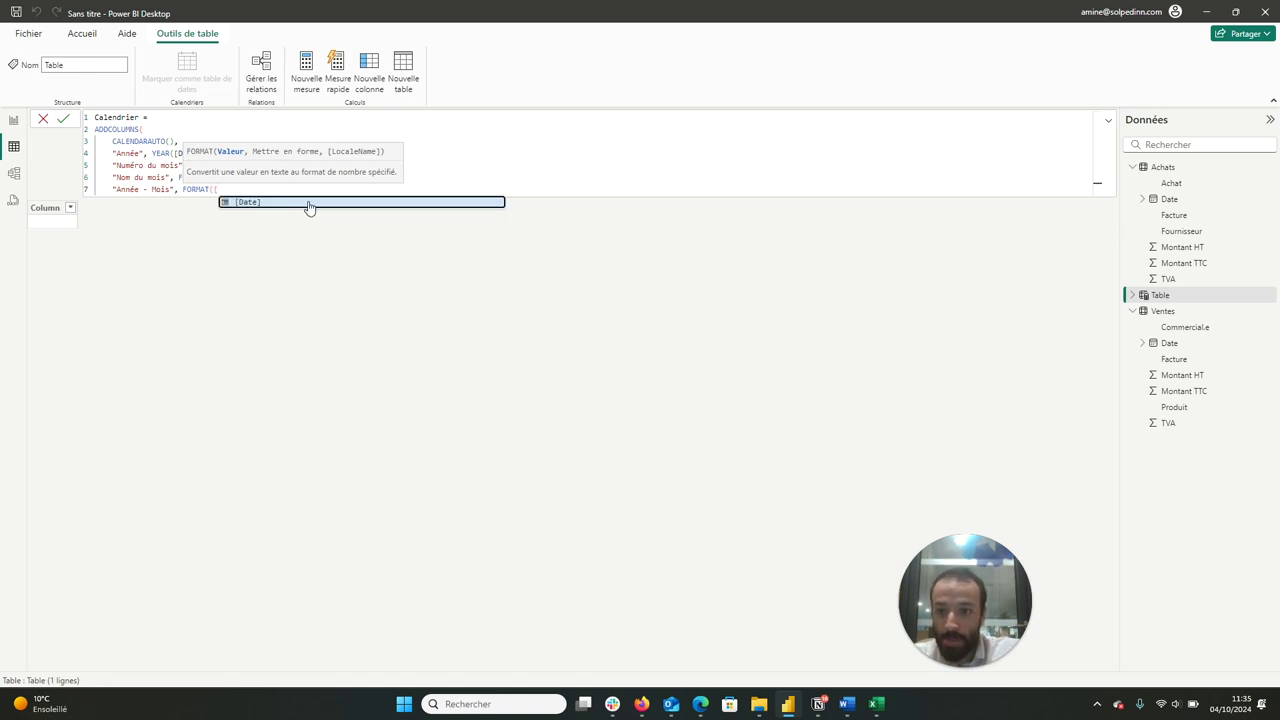
left_click(309, 202)
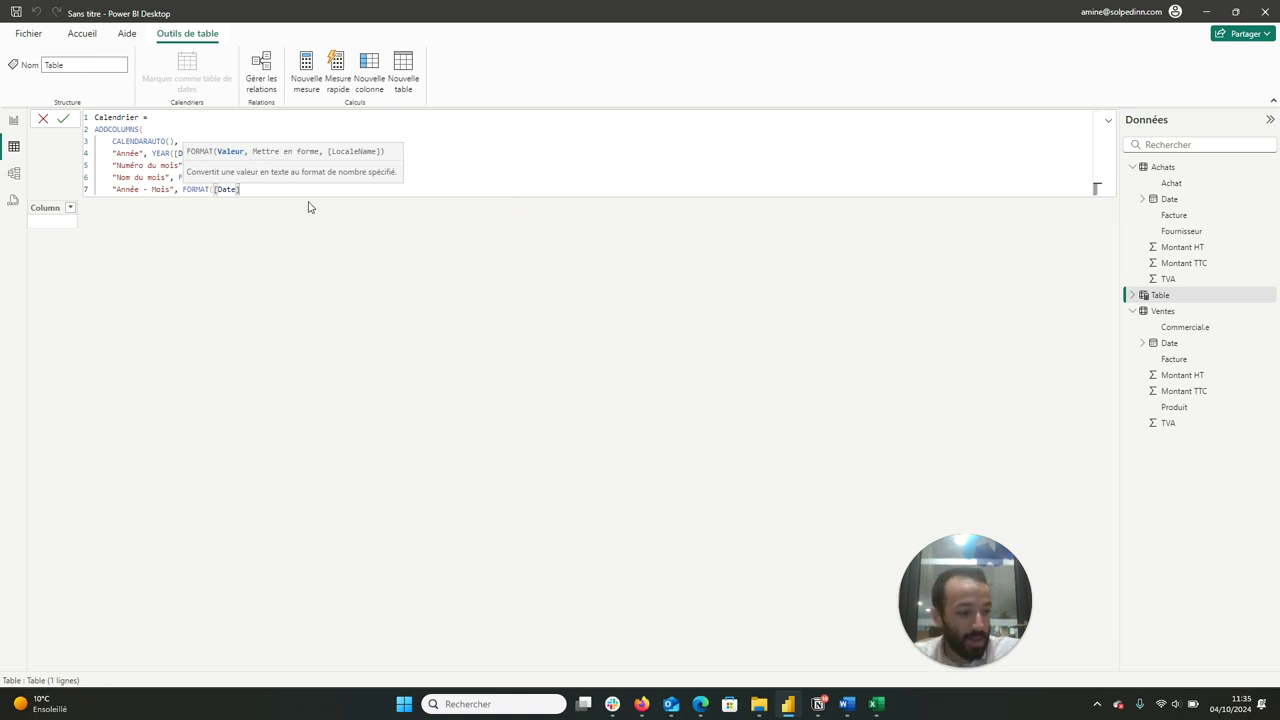
type(",")
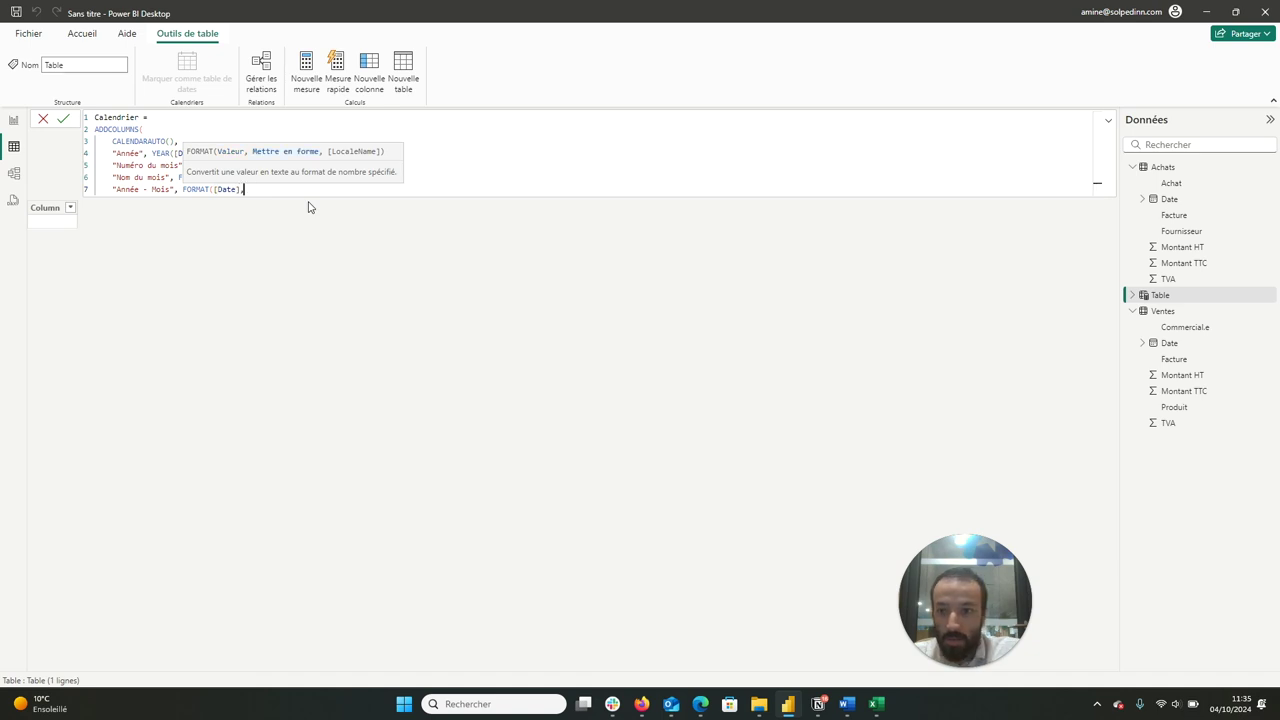
type(" \"yyyy-mm\"")
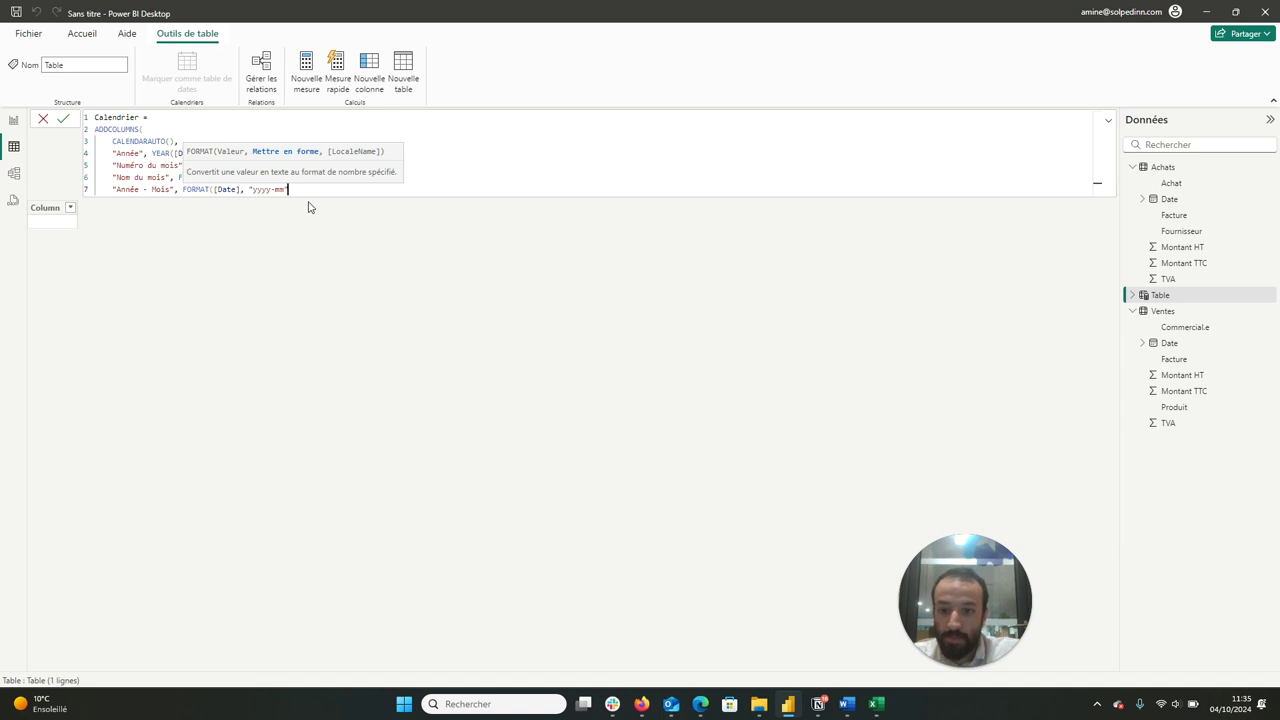
type(")")
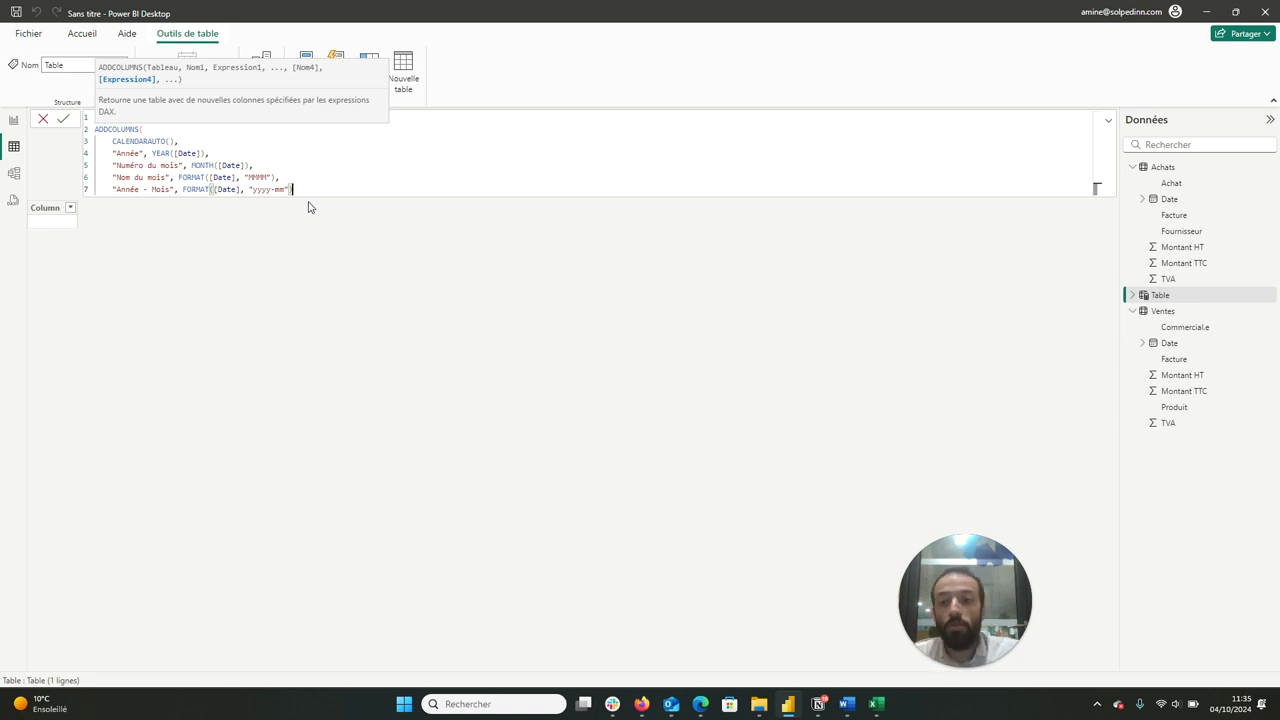
type(",")
key("shift+Return")
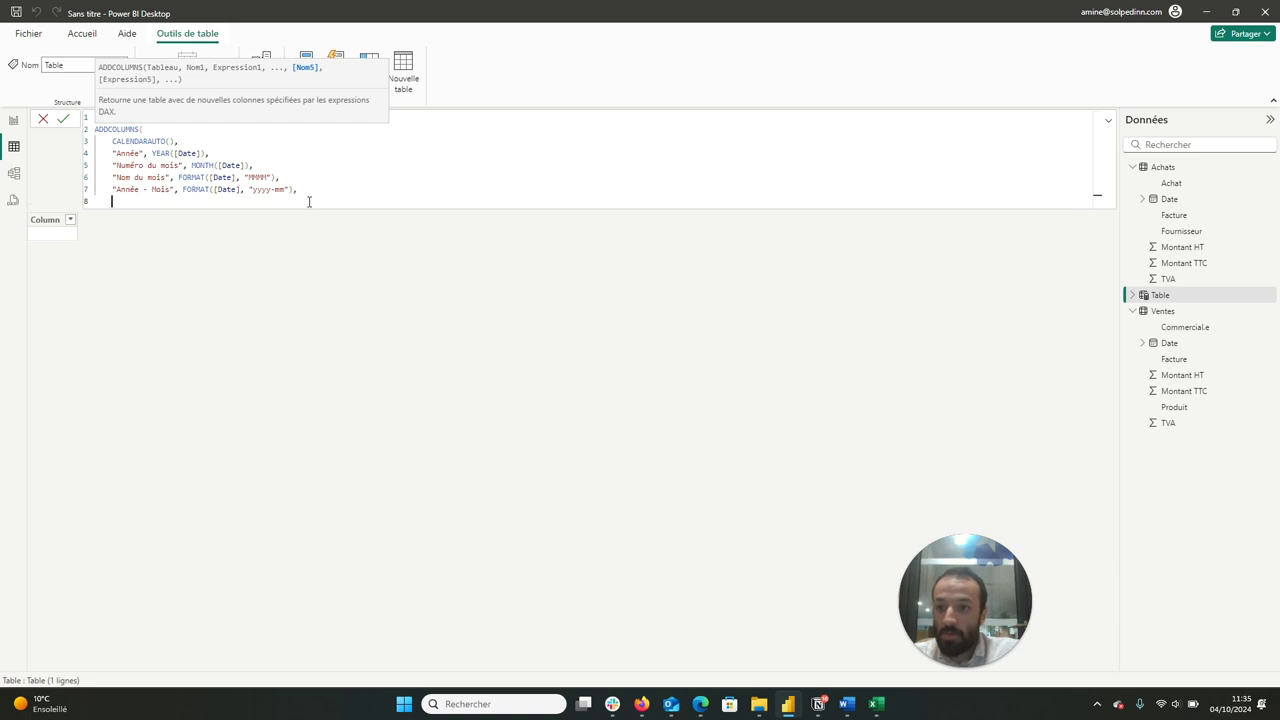
Step: Add the "Trimestre" column as "Trim. " & QUARTER([Date])
type("\"Tr")
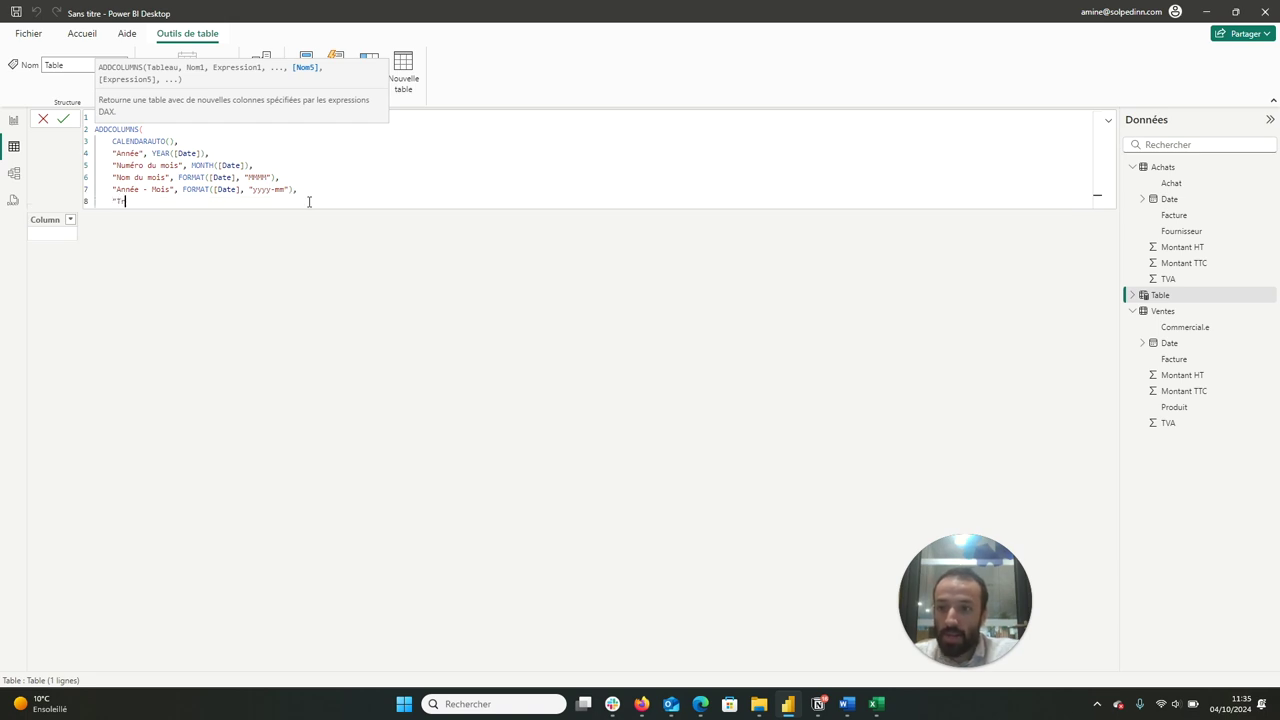
type("imestre\" ")
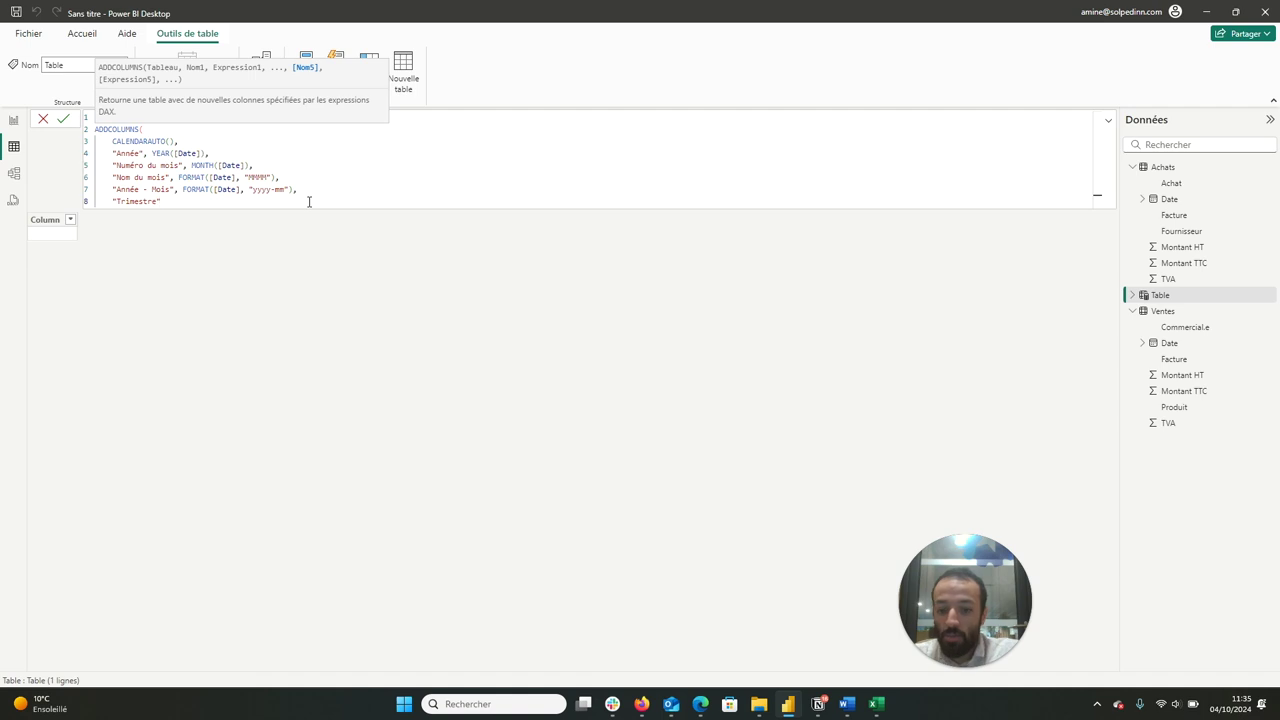
type(", ")
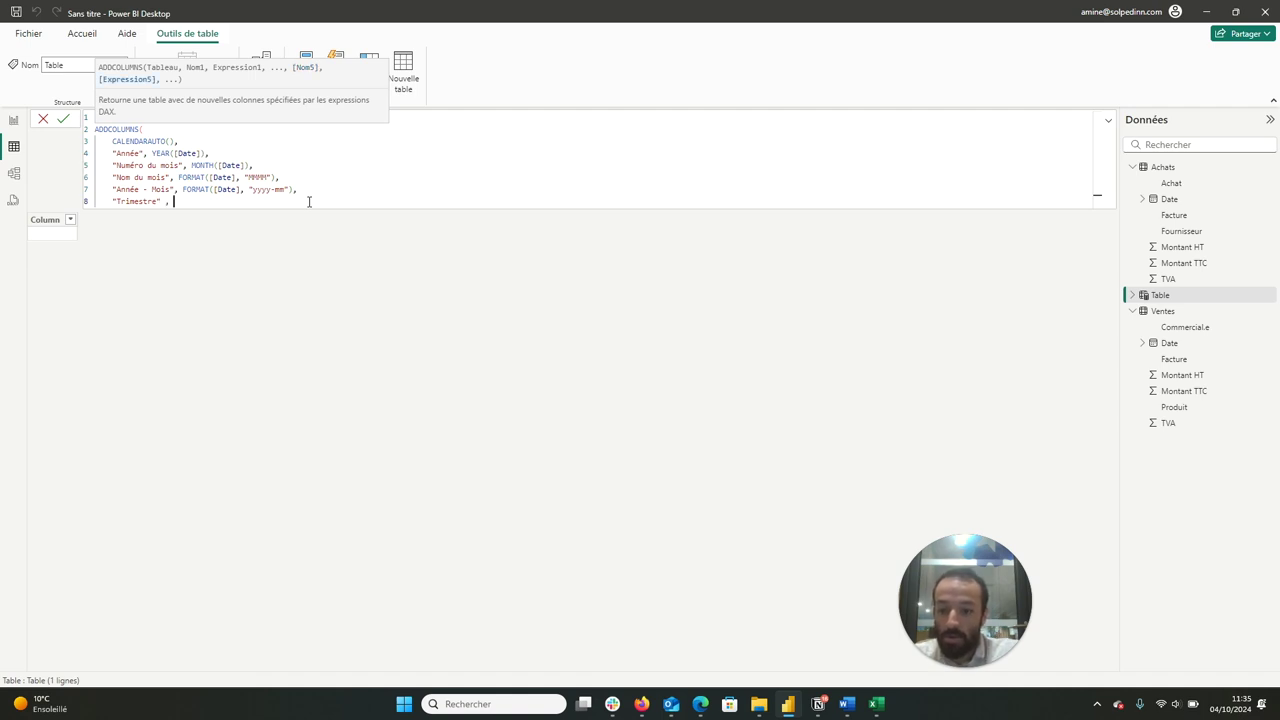
type("\"Trim. \" & ")
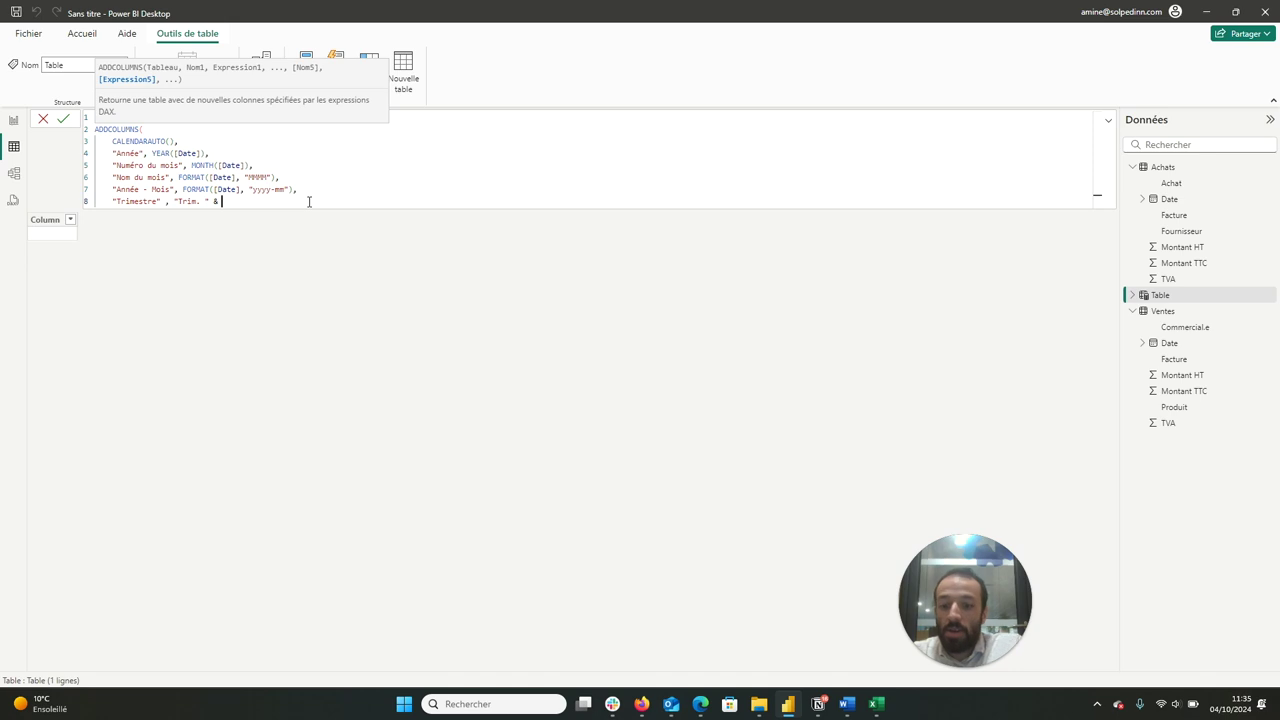
type("Q")
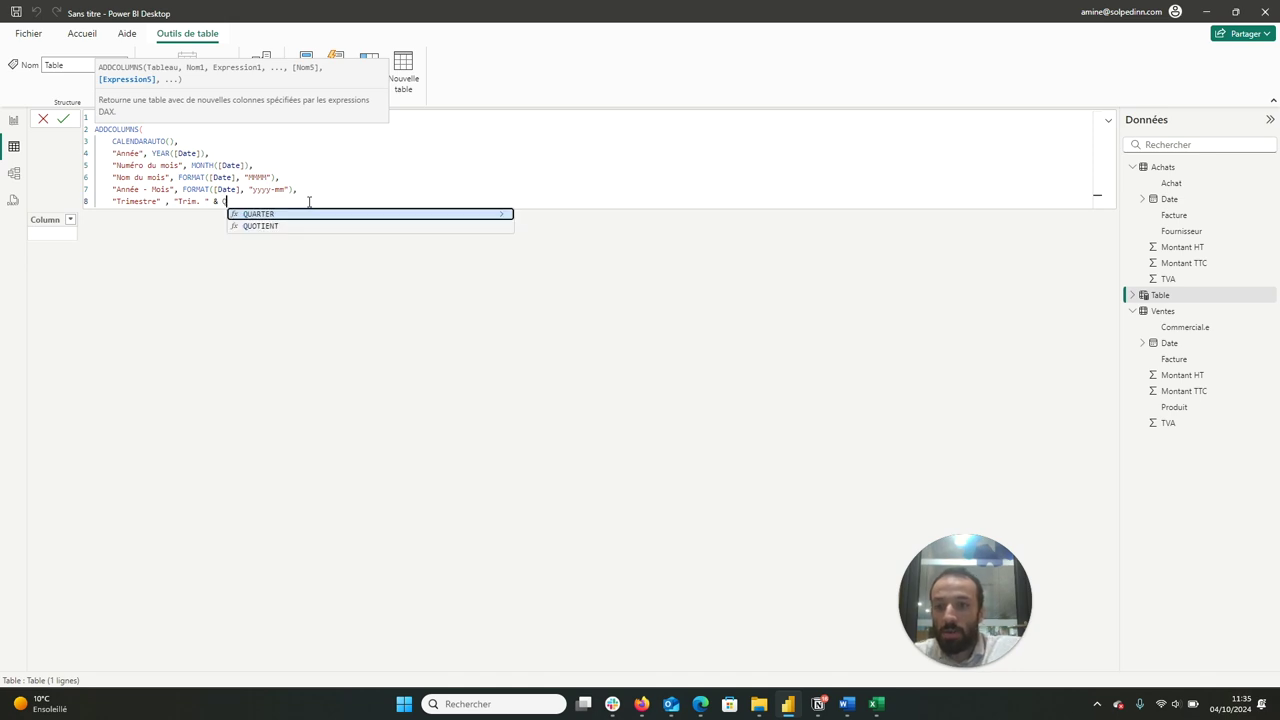
left_click(305, 215)
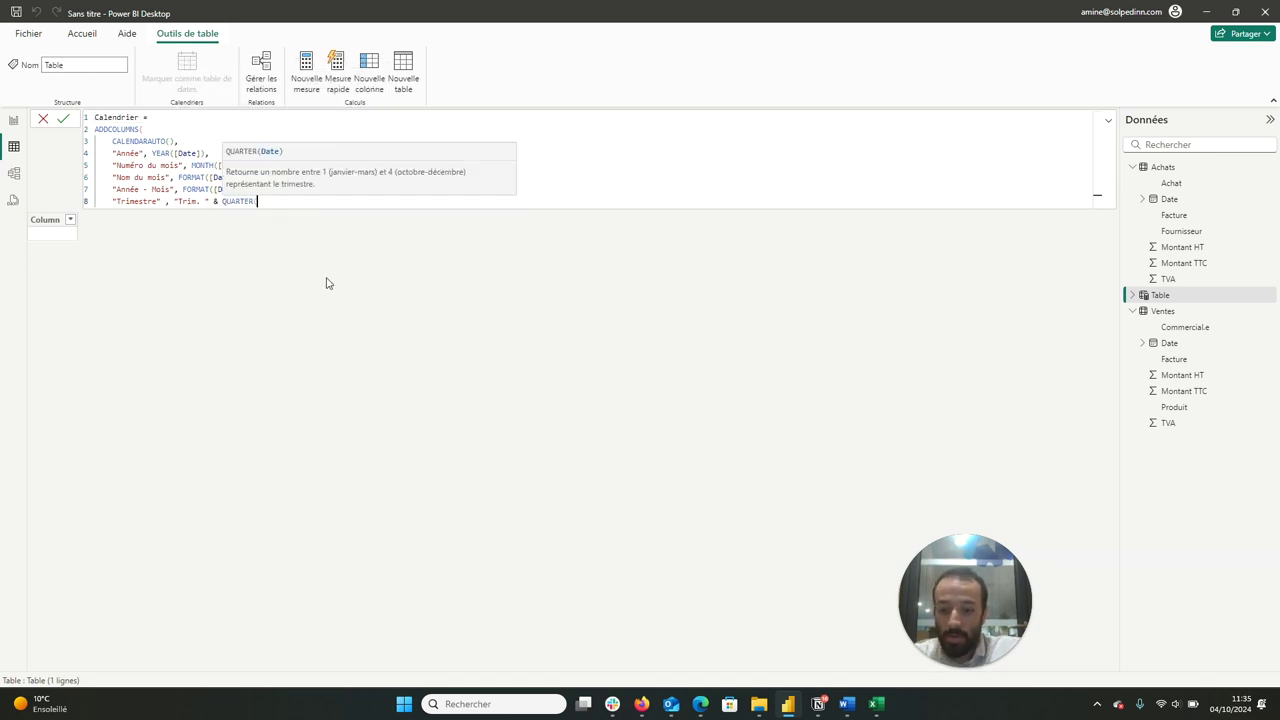
type("[Da")
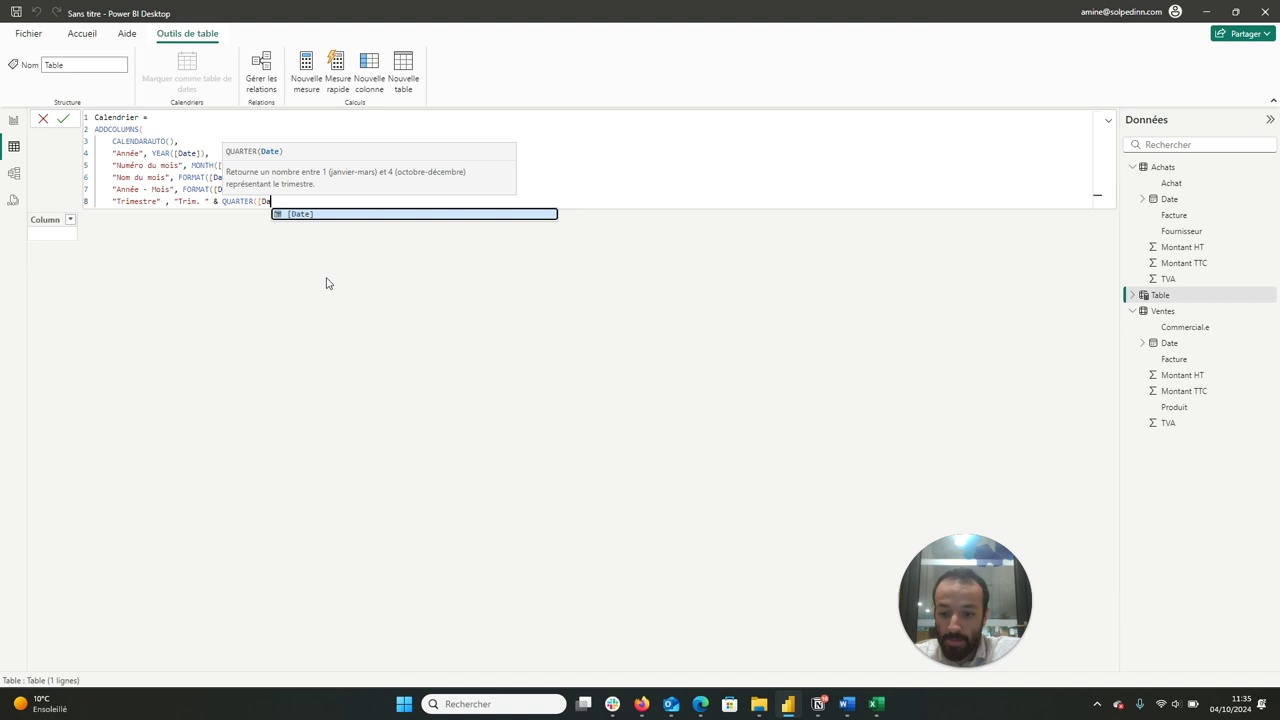
type("te]")
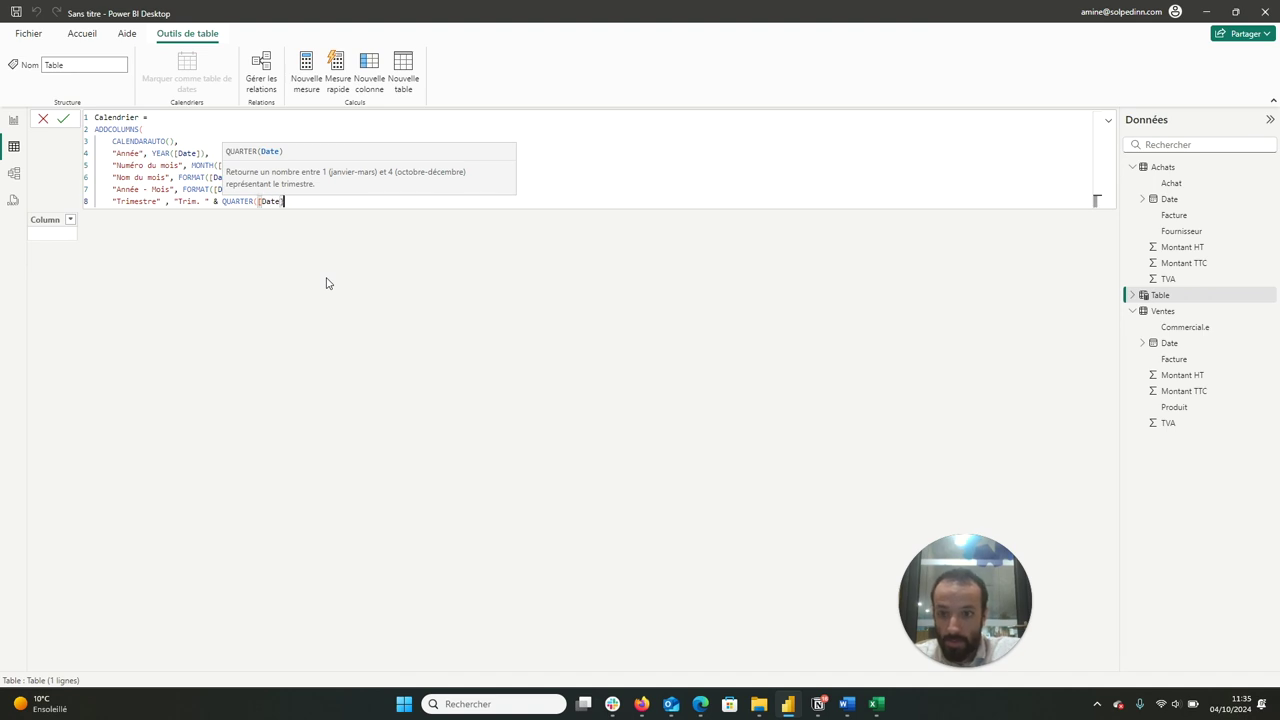
type("),")
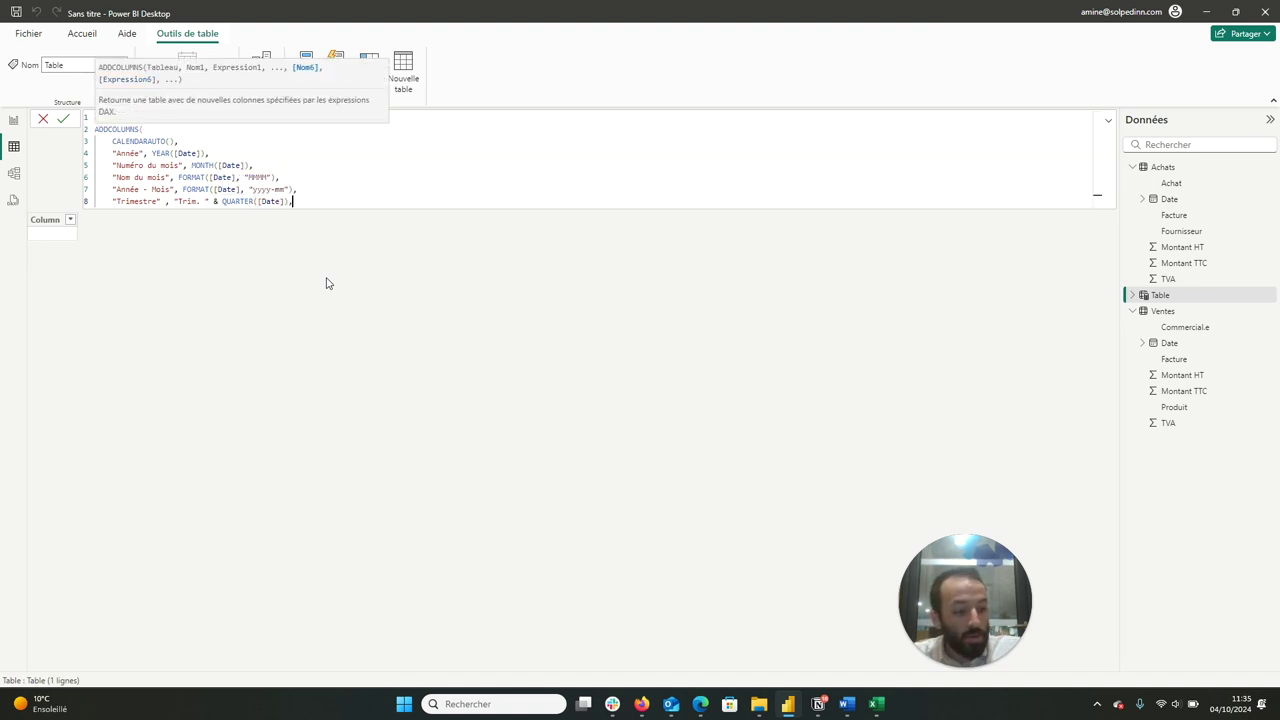
key("Return")
Step: Add "Année - Semaine" as YEAR([Date]) & " - " & WEEKNUM([Date], 2), then begin a "Jour" column
type("\"")
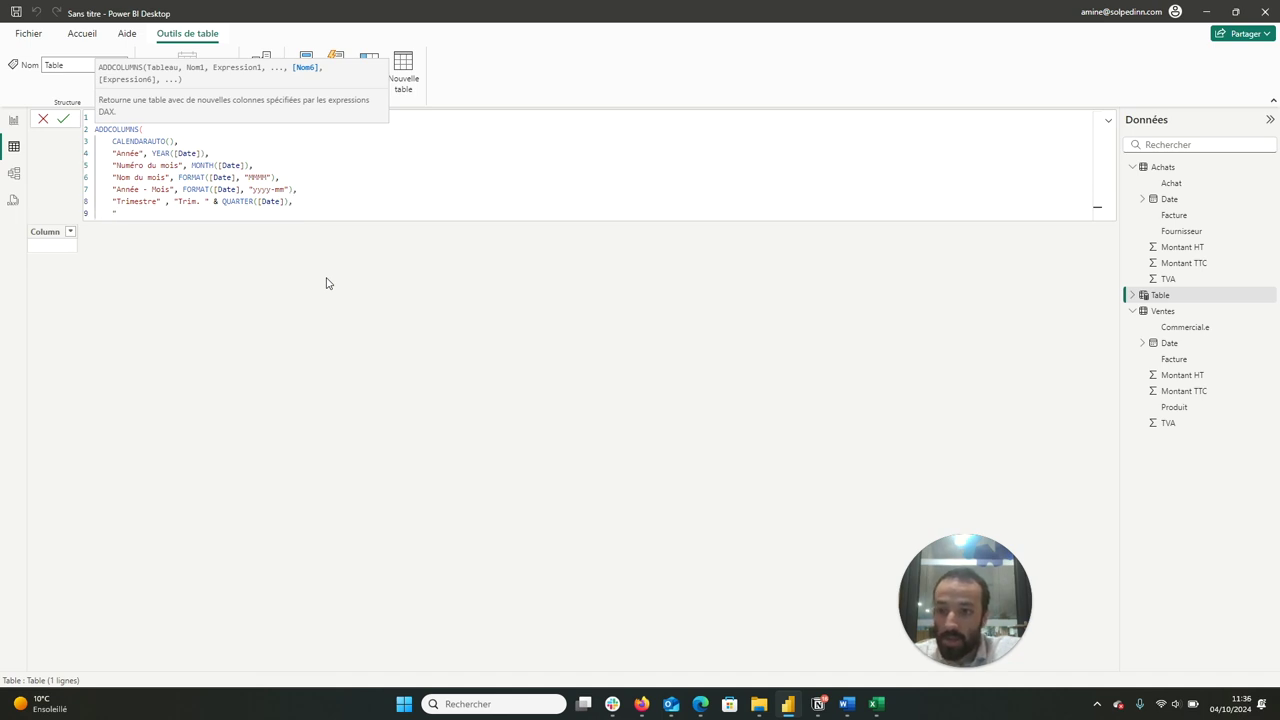
type("Année")
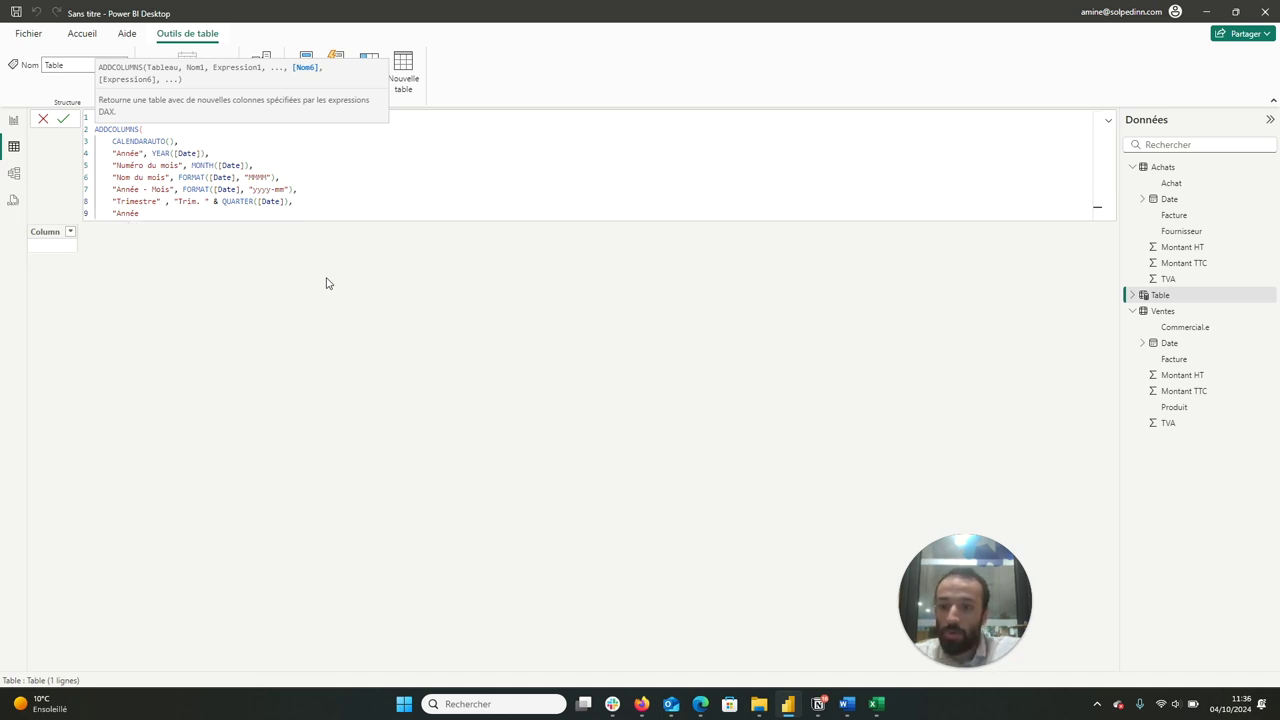
type(" - ")
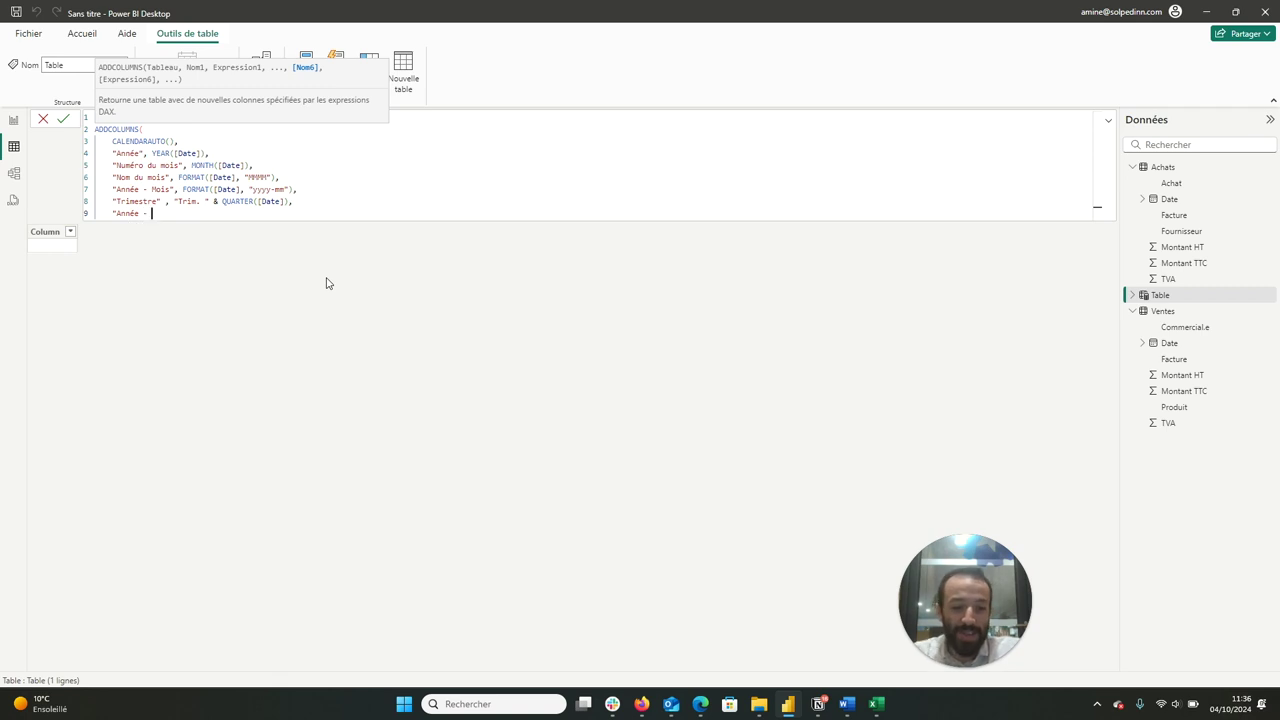
type("Semaine\", ")
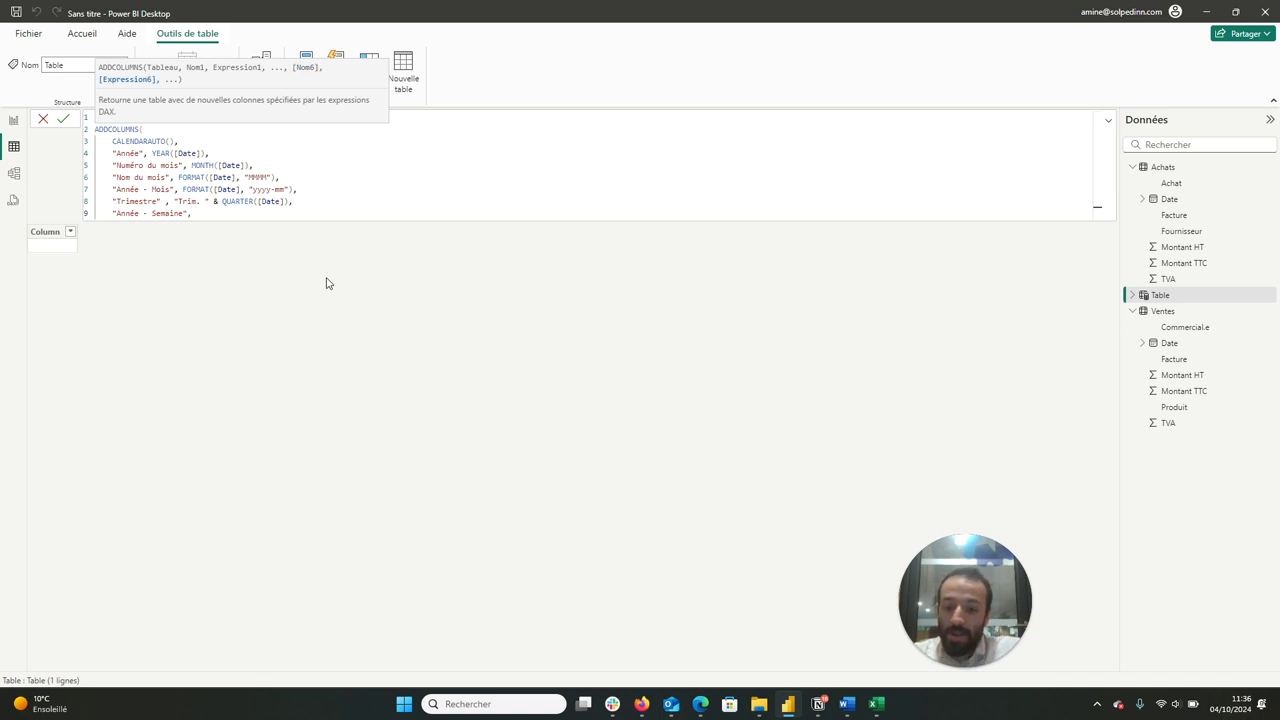
type("Y")
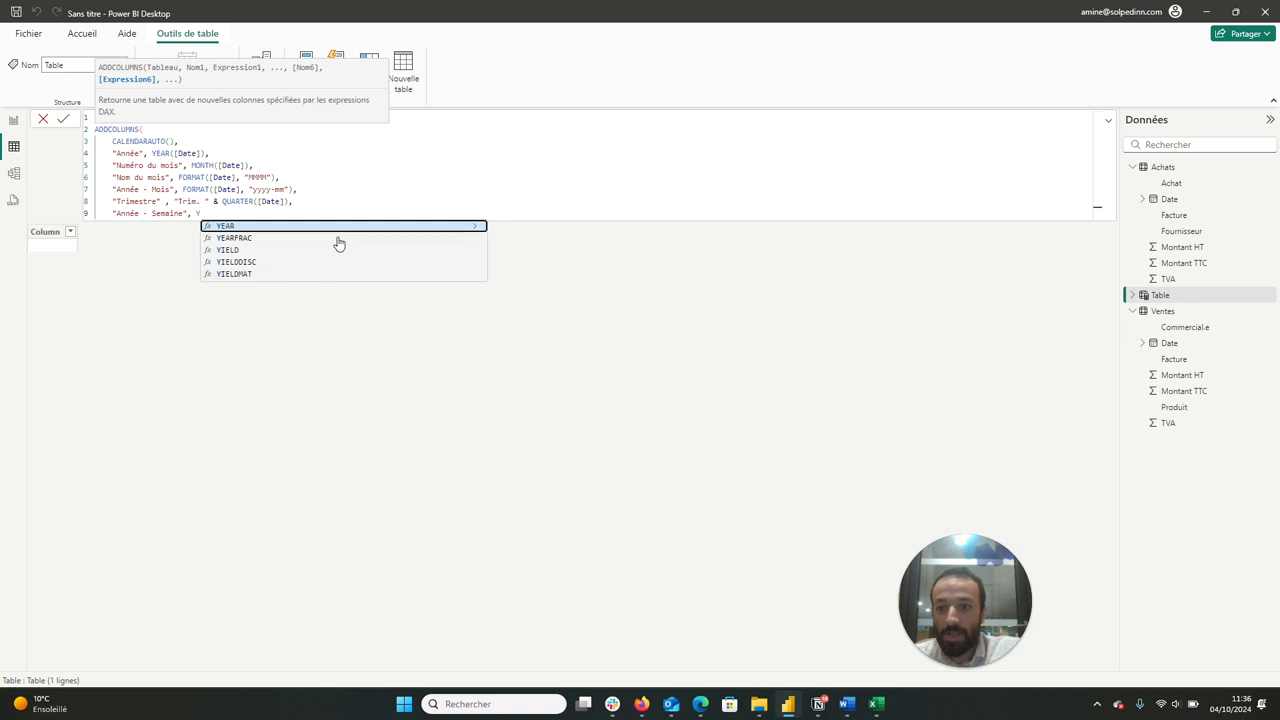
key("Tab")
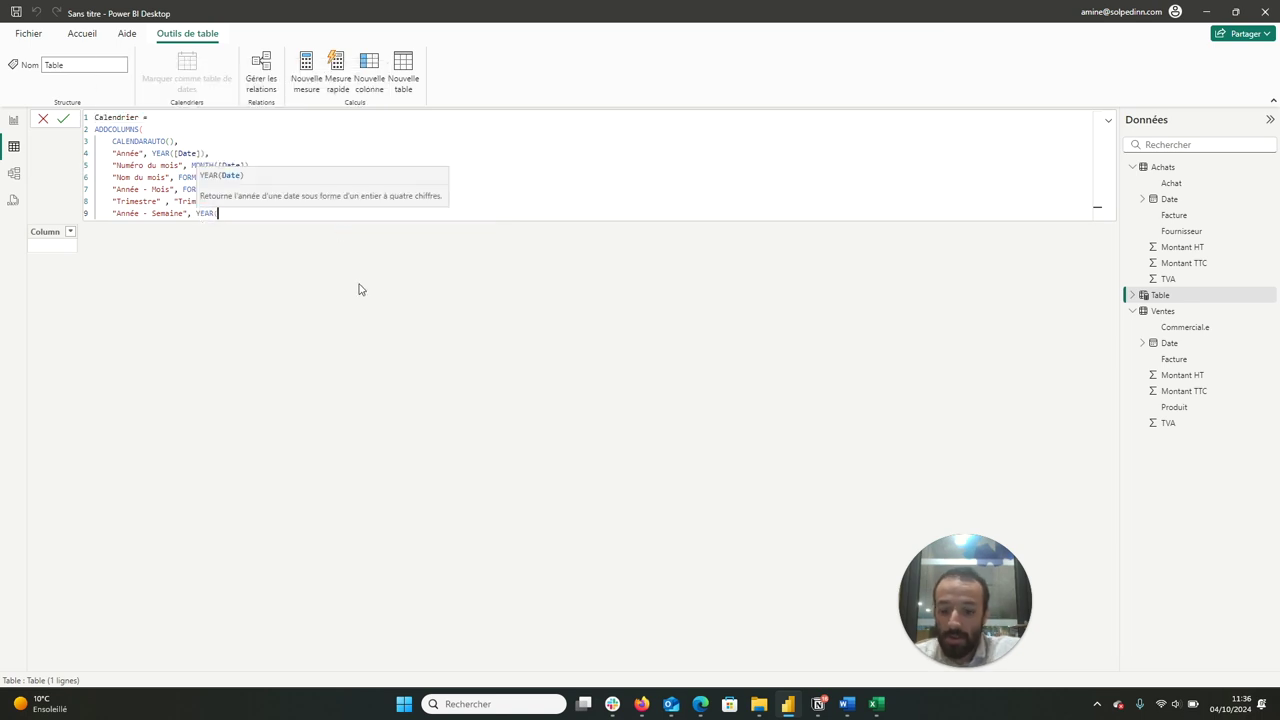
type("[Date]")
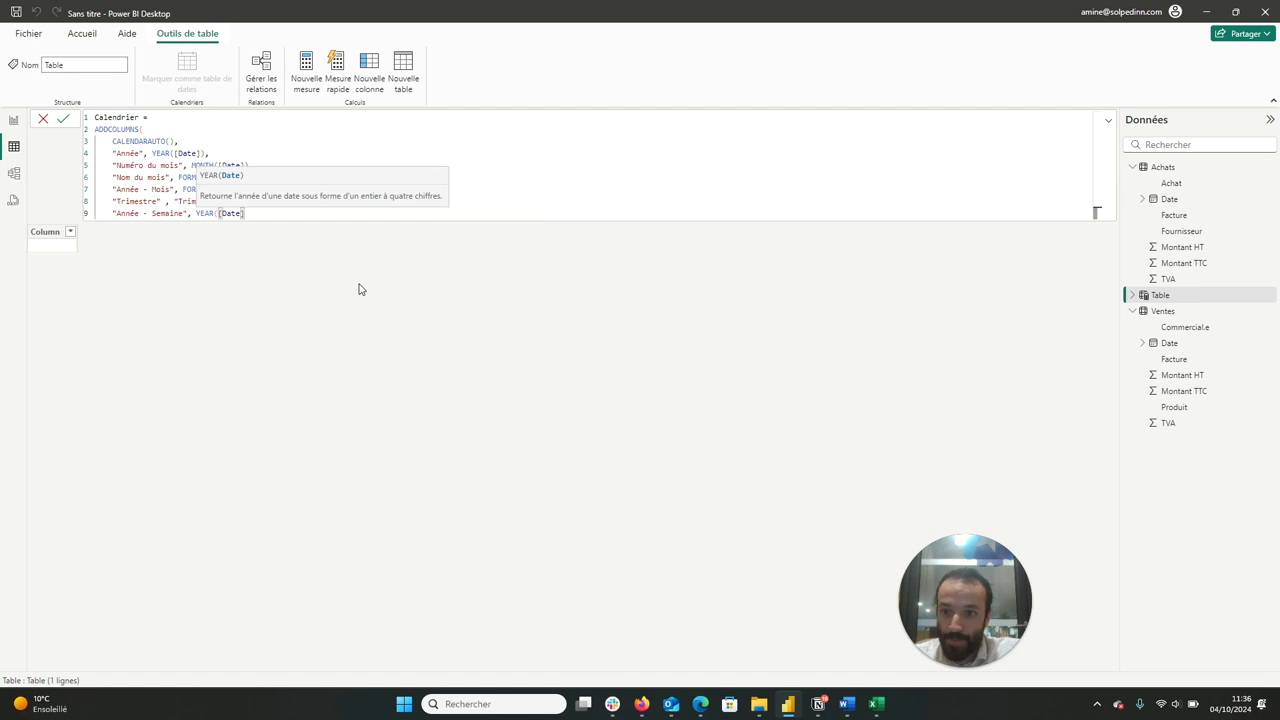
type(") & ")
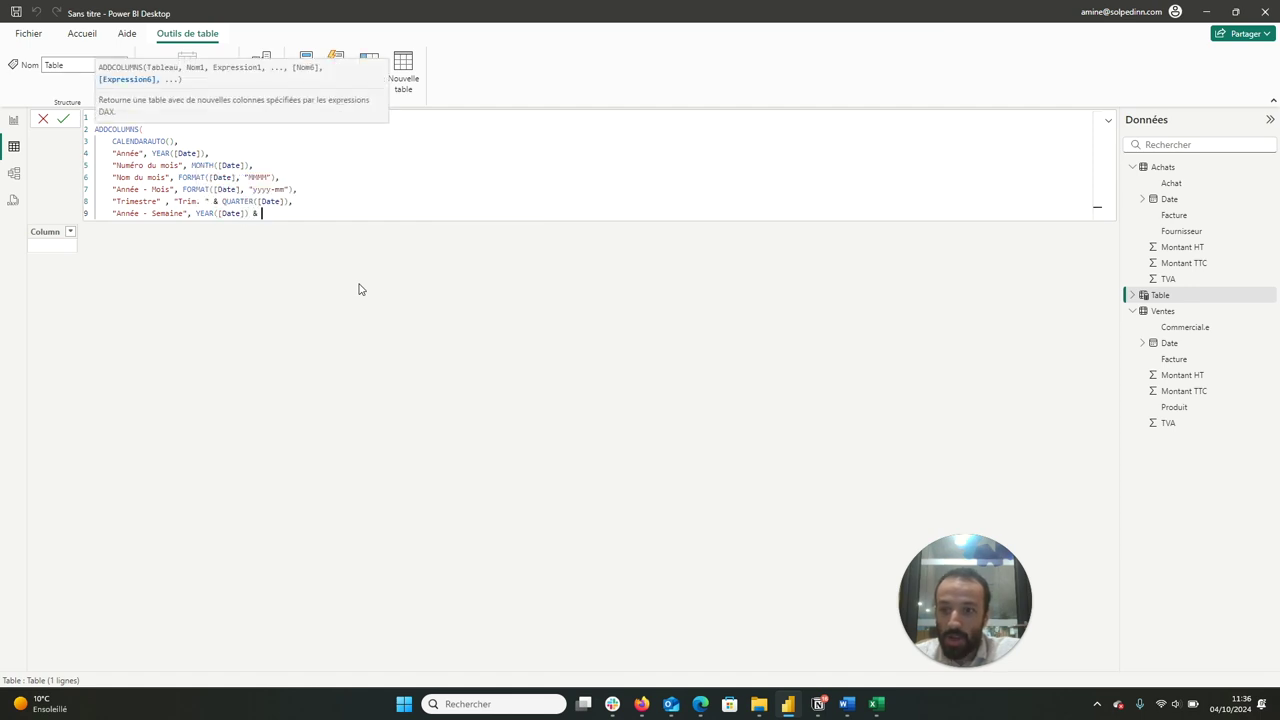
type("\"")
type(" - \" &")
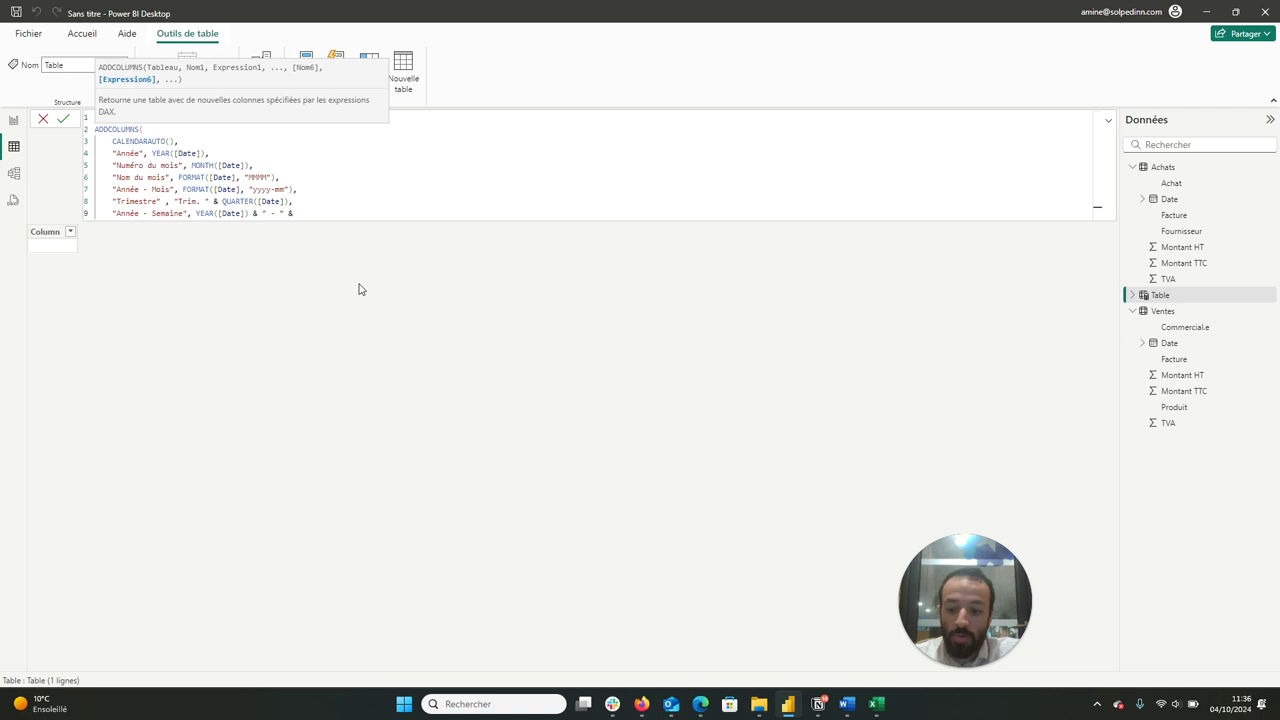
type(" WEEKN")
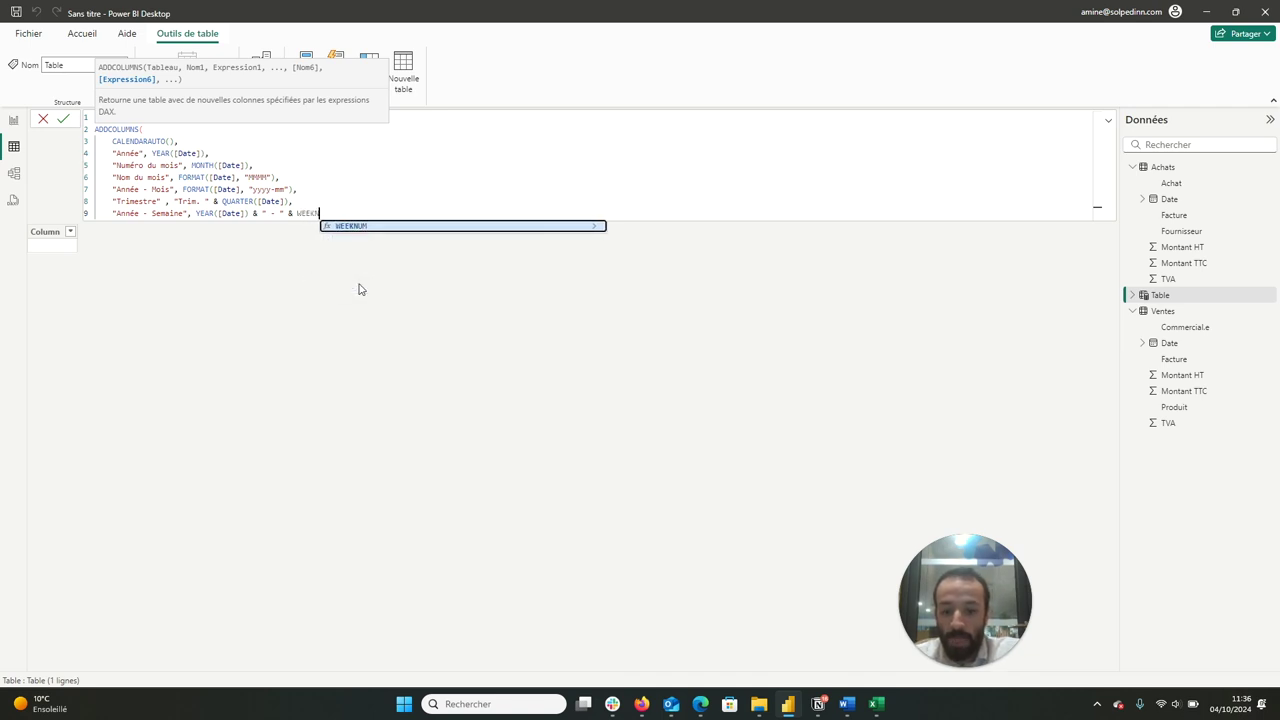
type("UM")
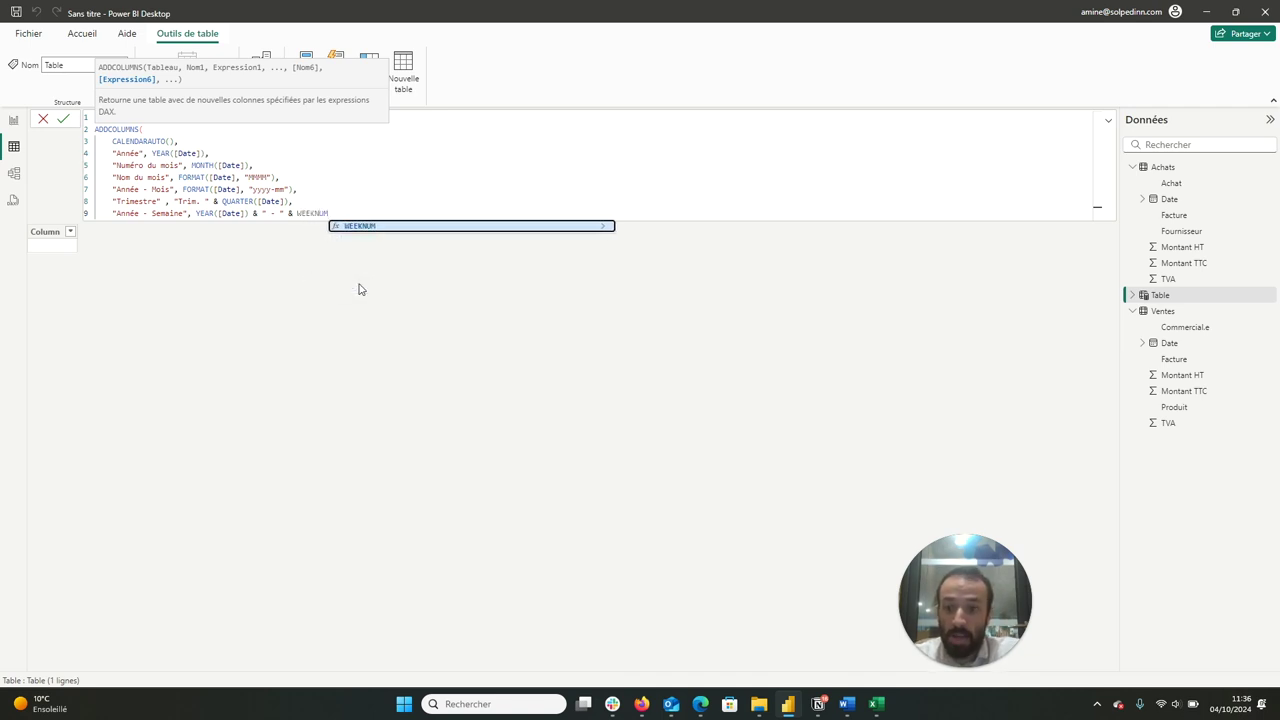
type("(")
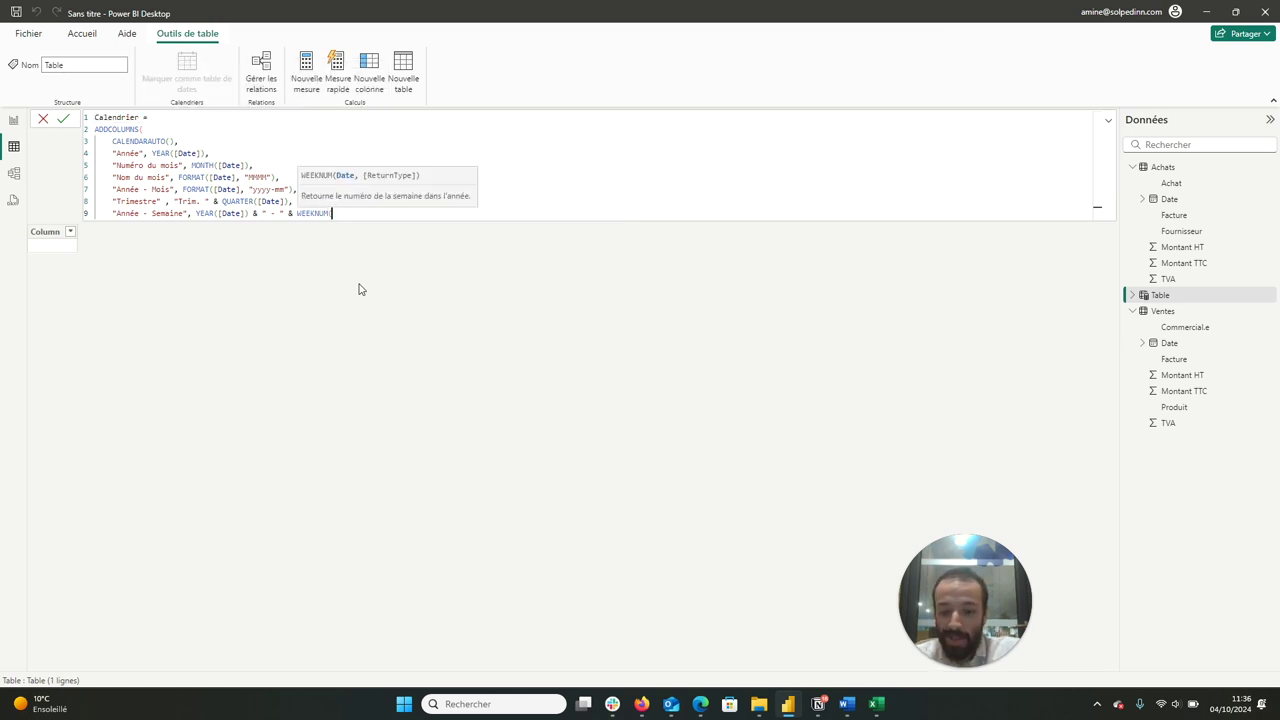
type("[Date]")
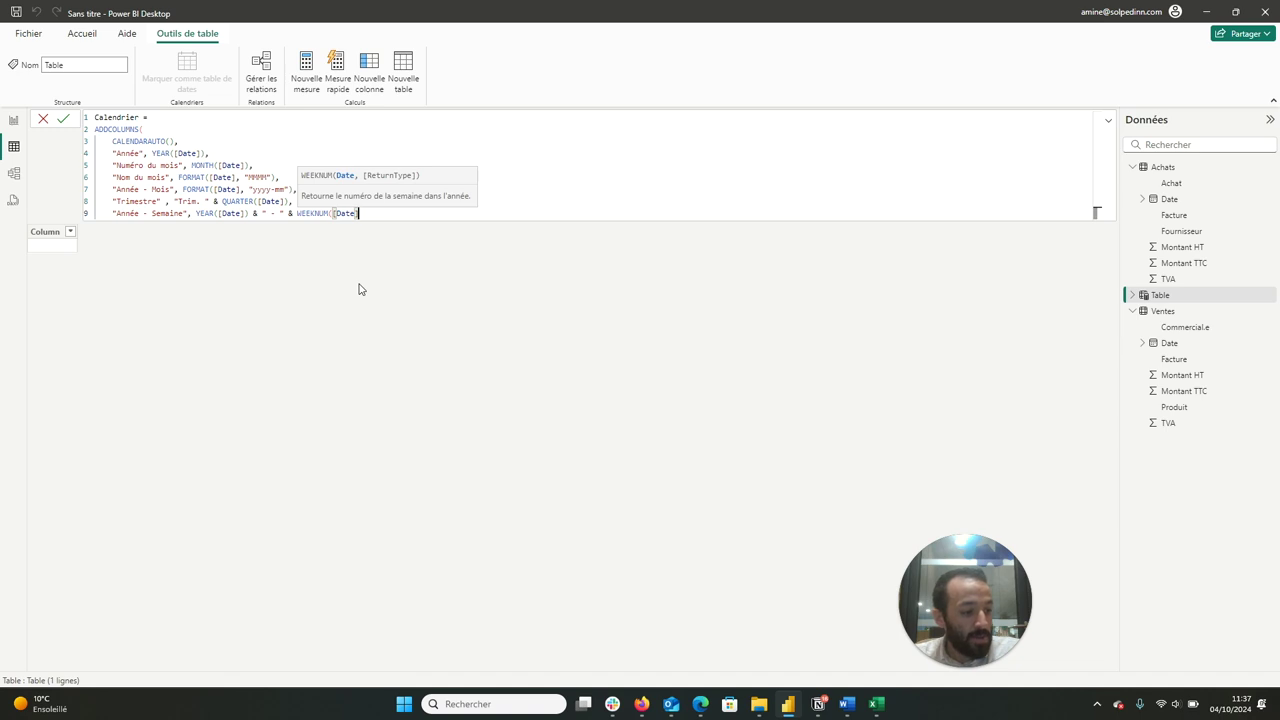
type(",")
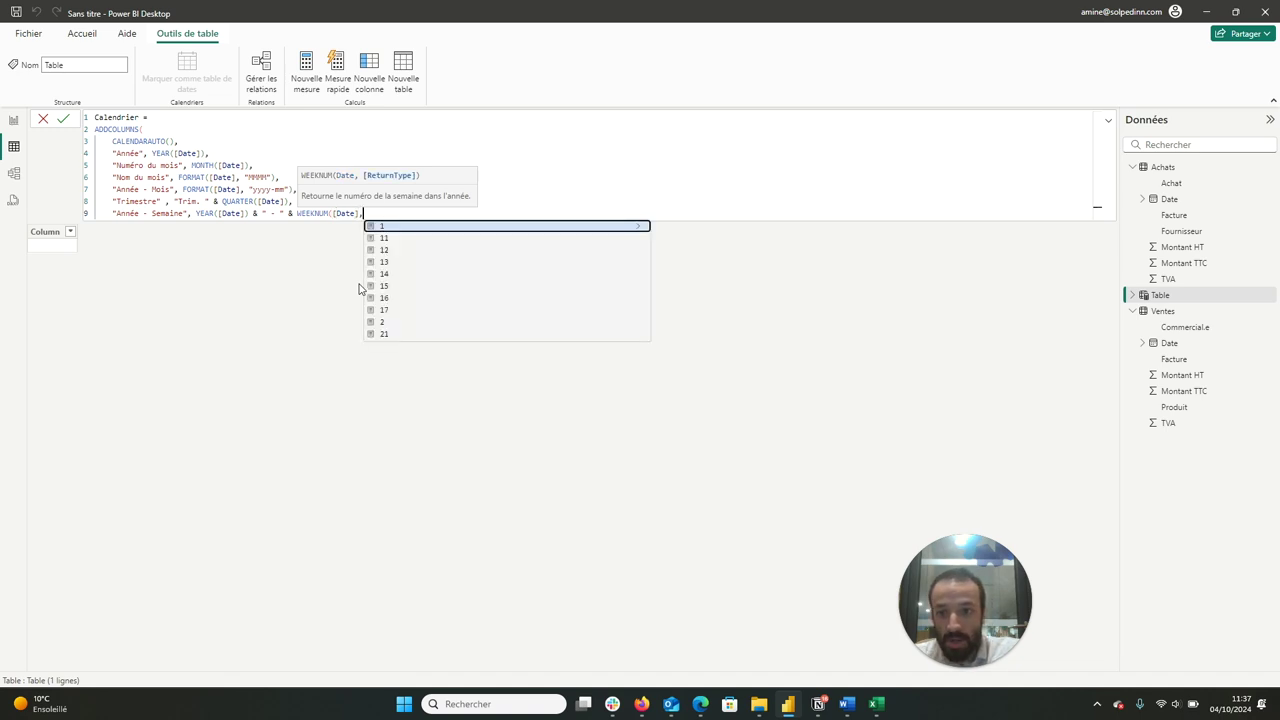
type(" 2")
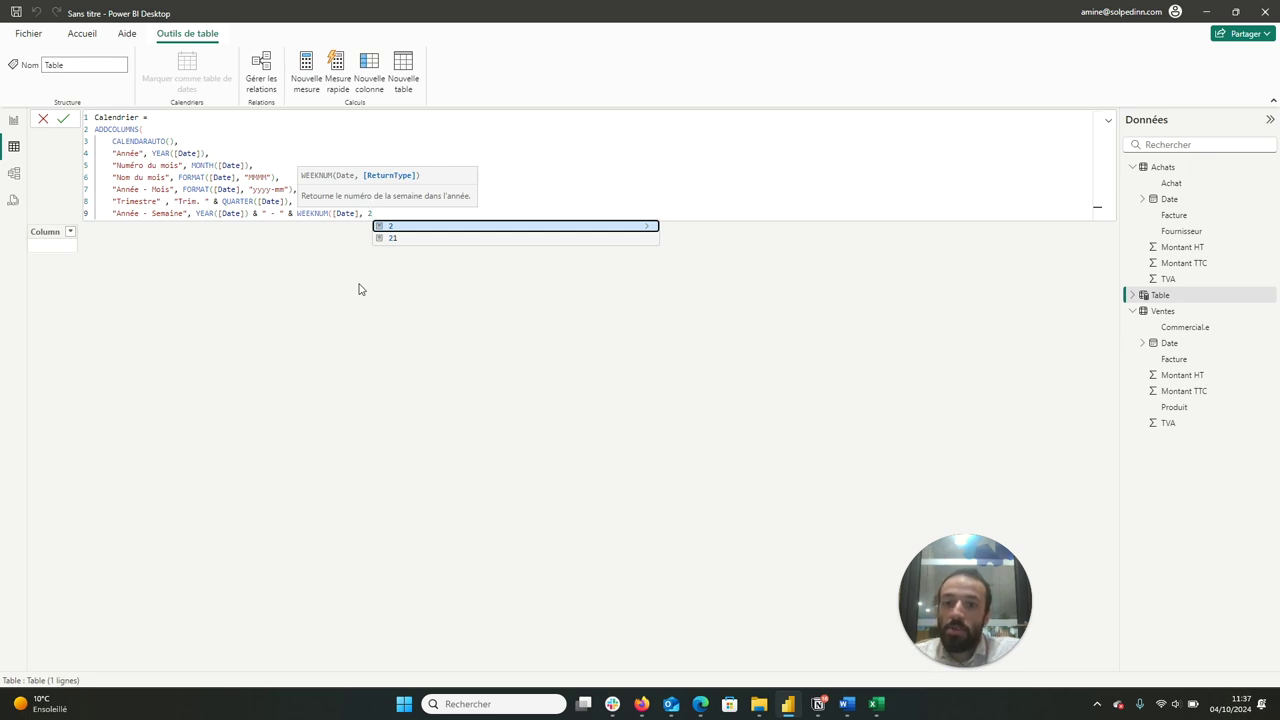
type(")")
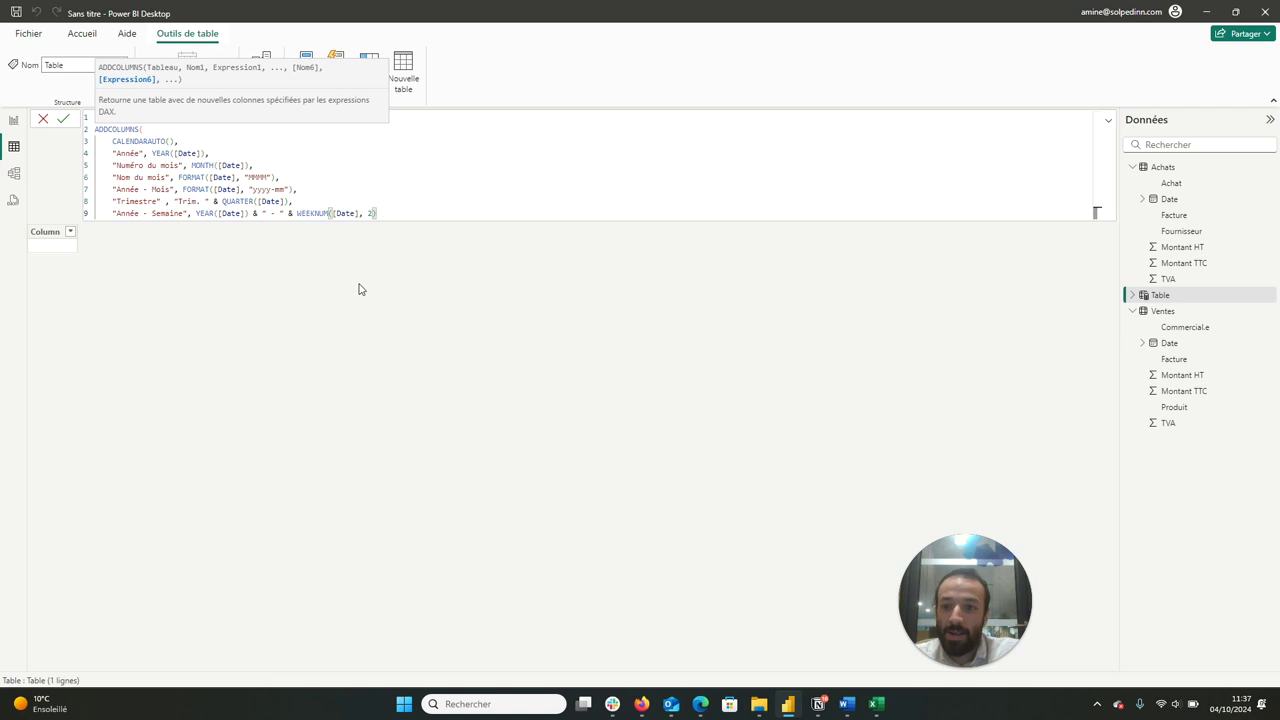
type(",")
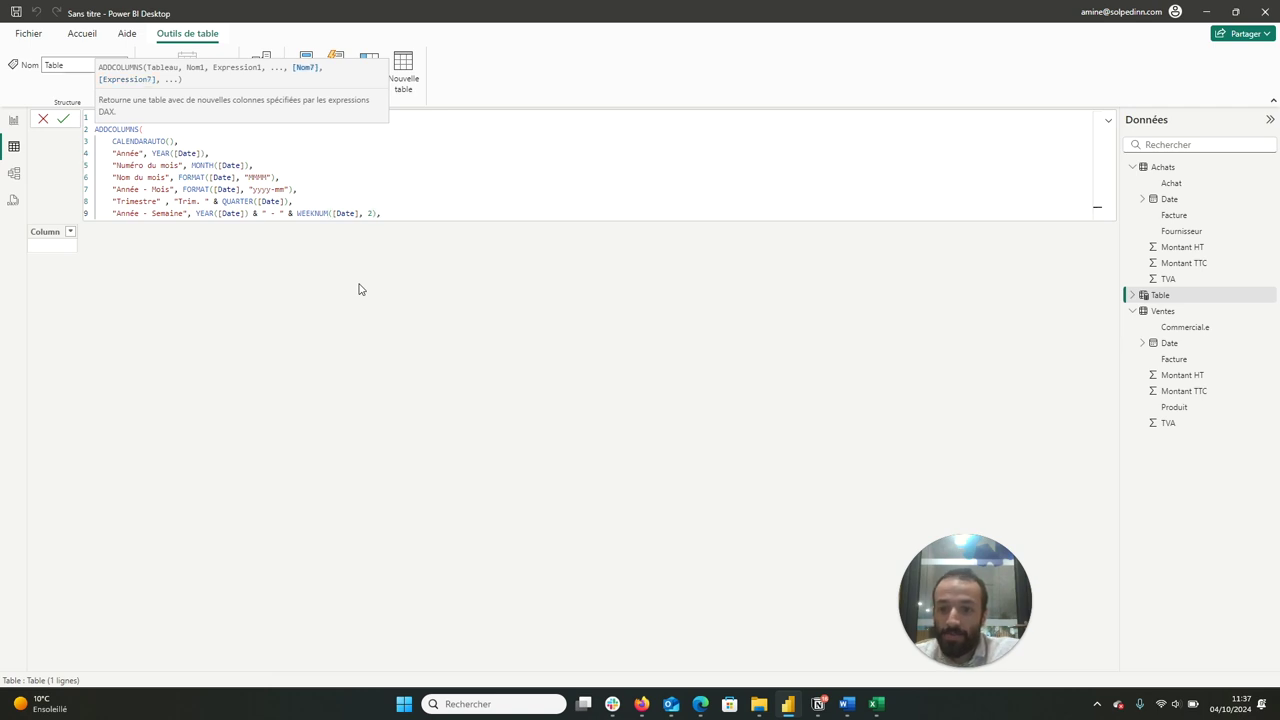
key("super")
key("Escape")
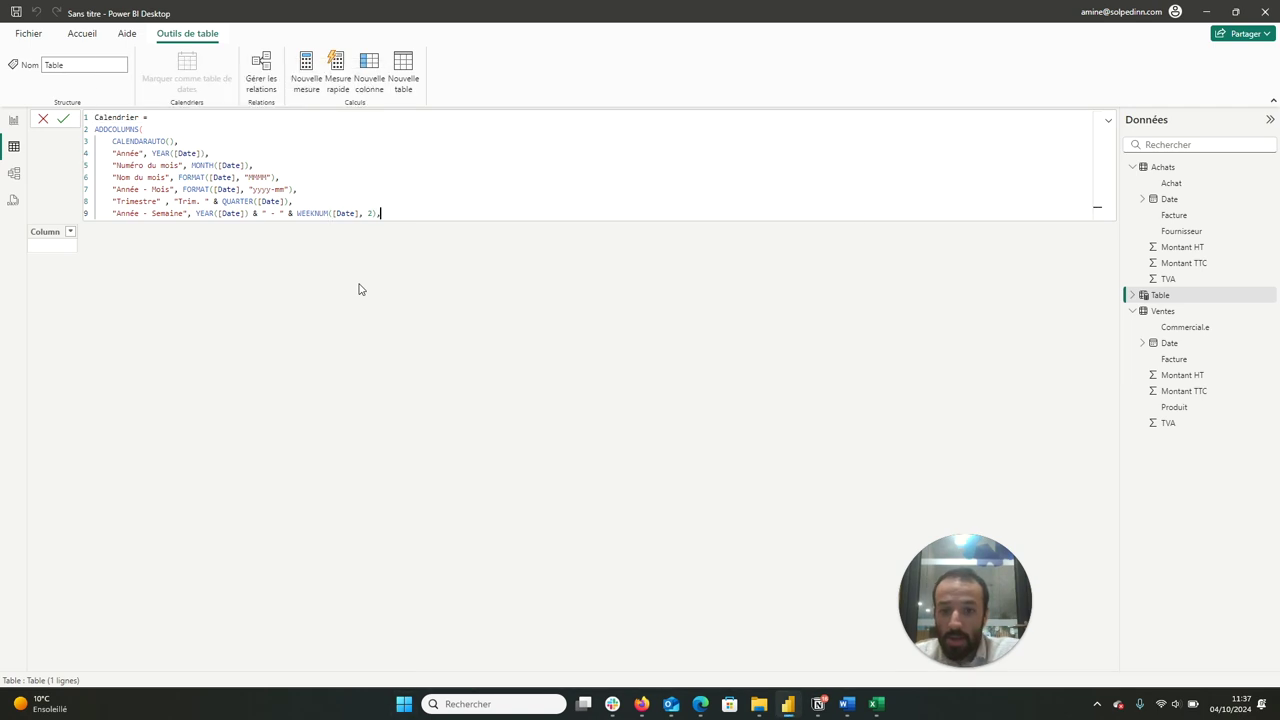
key("shift+Return")
type("\"Jour\", ")
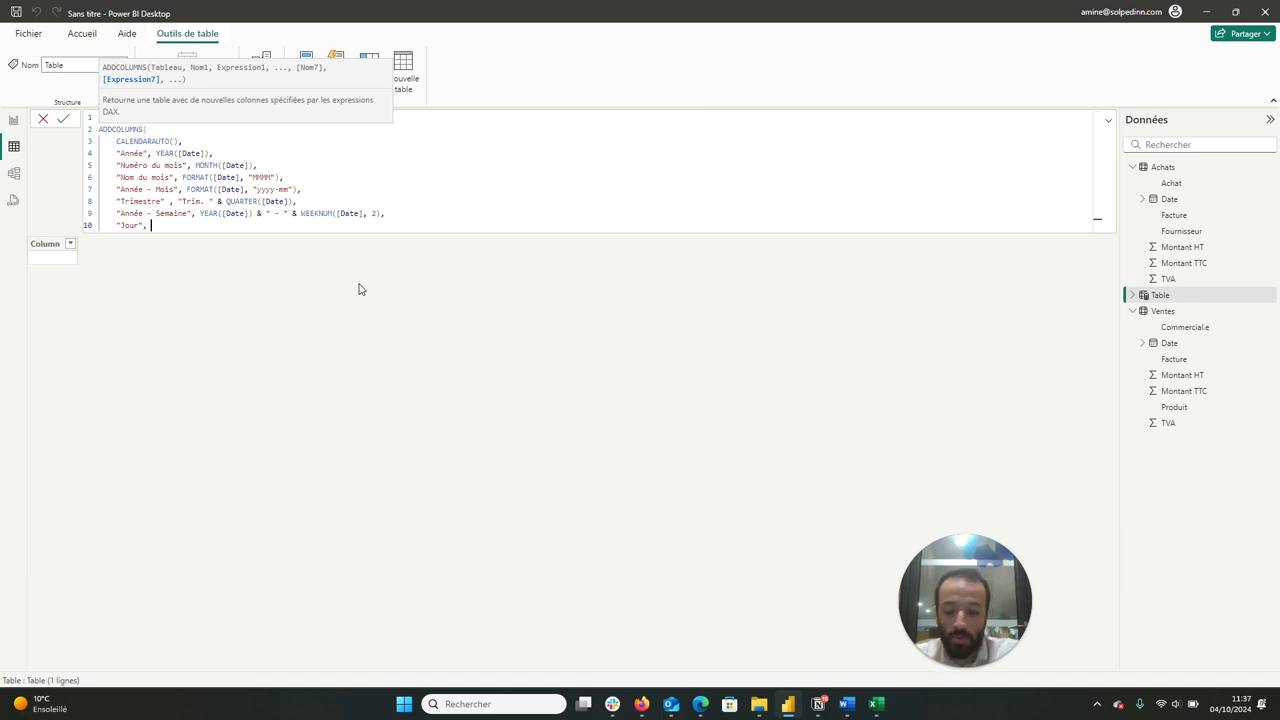
Step: Add Calendrier columns Jour as DAY([Date]) and Numéro du jour as WEEKDAY([Date],2)
type("DAY(")
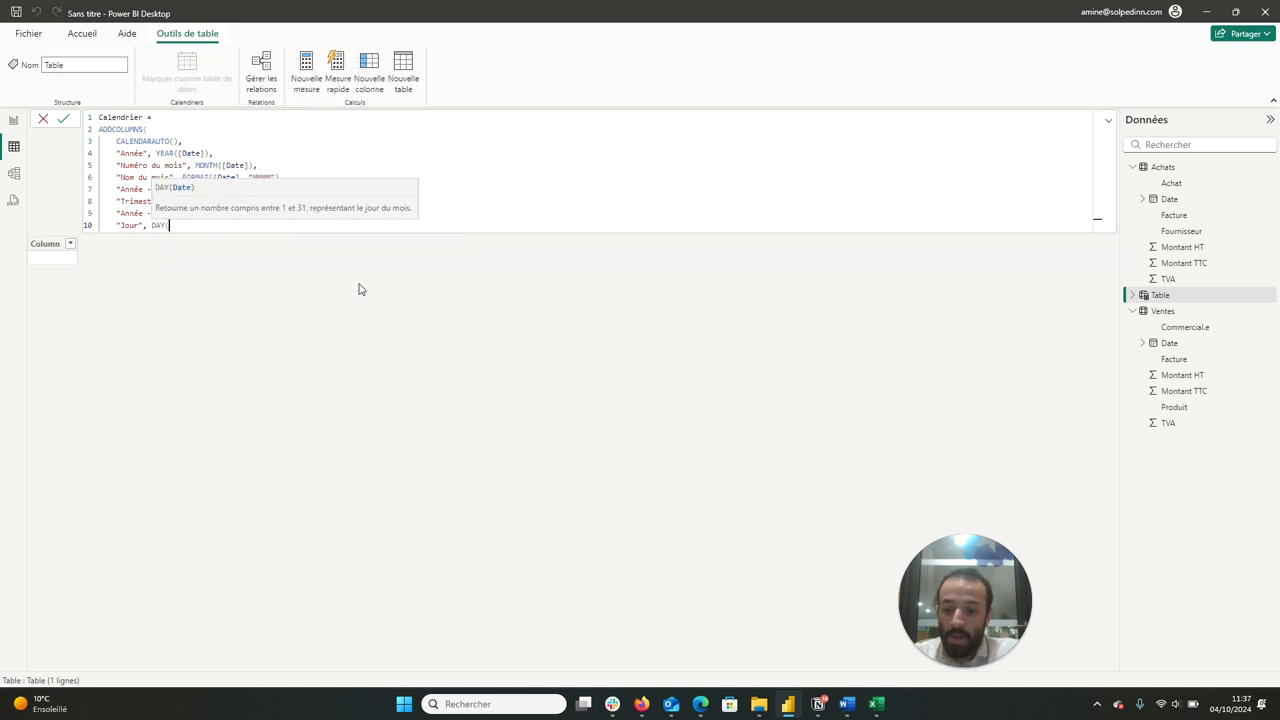
type("[Date]")
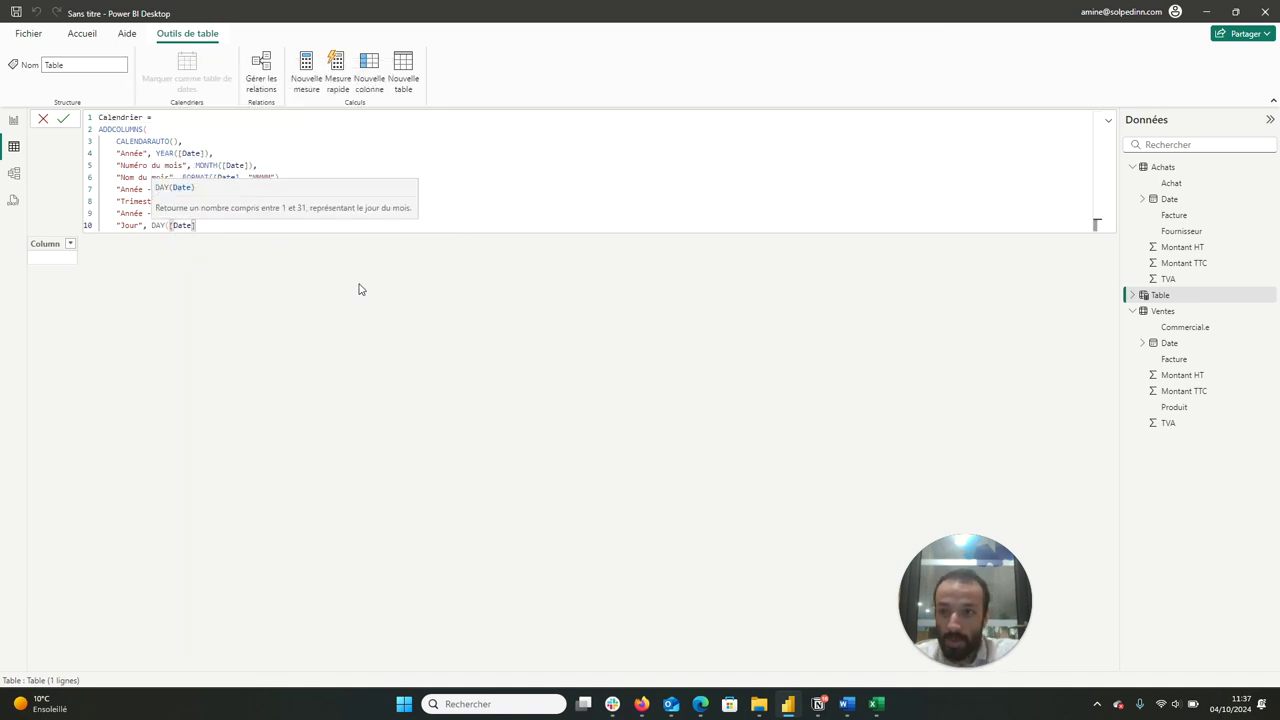
type("),")
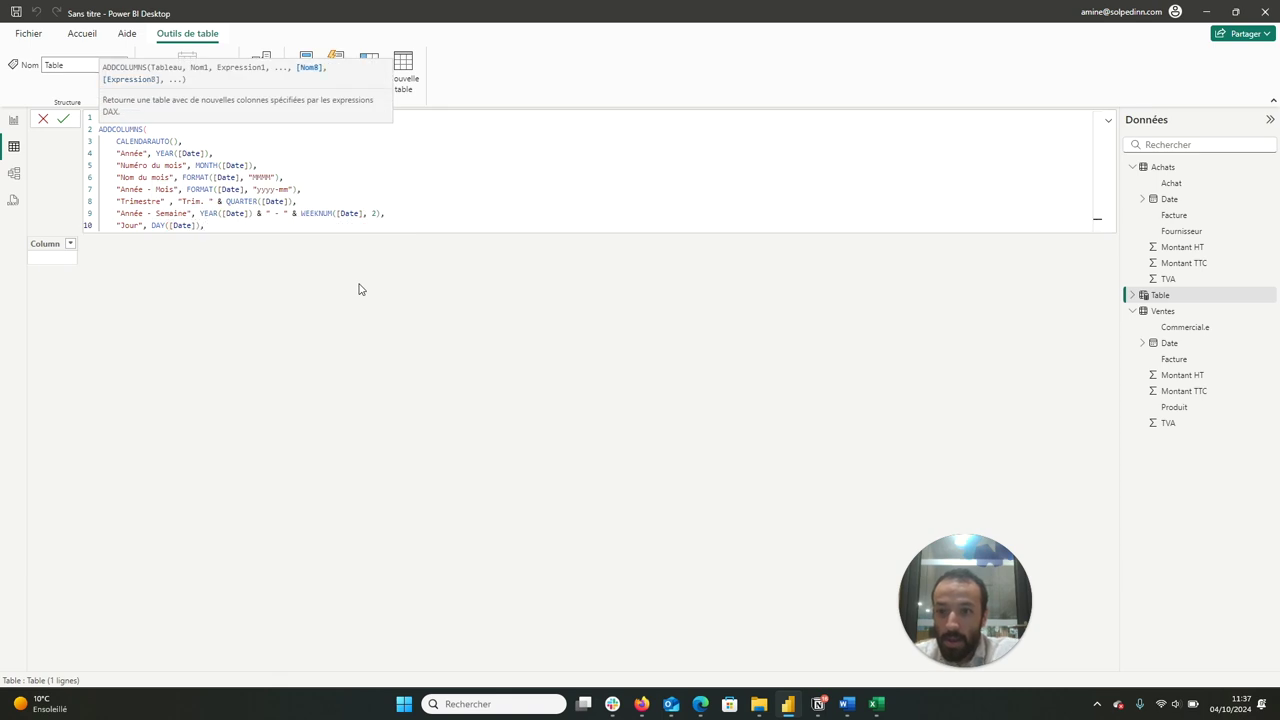
key("alt+Return")
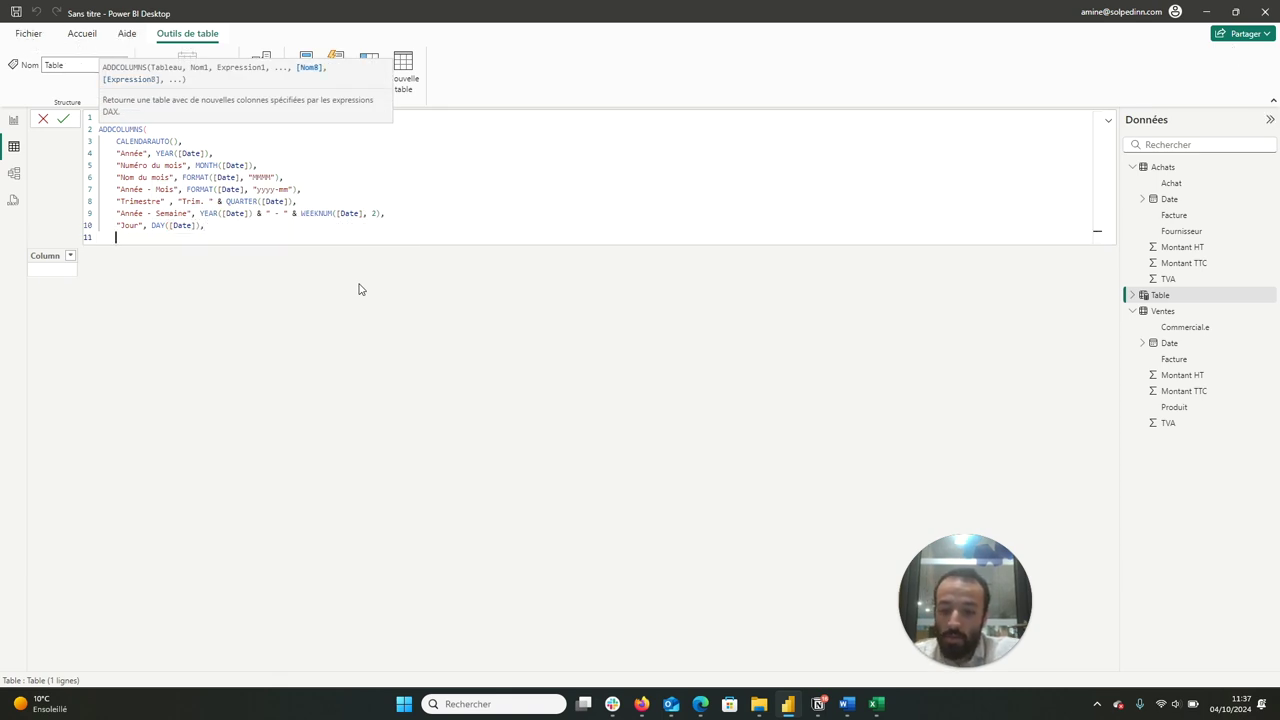
type("\"Numéro du jour\"")
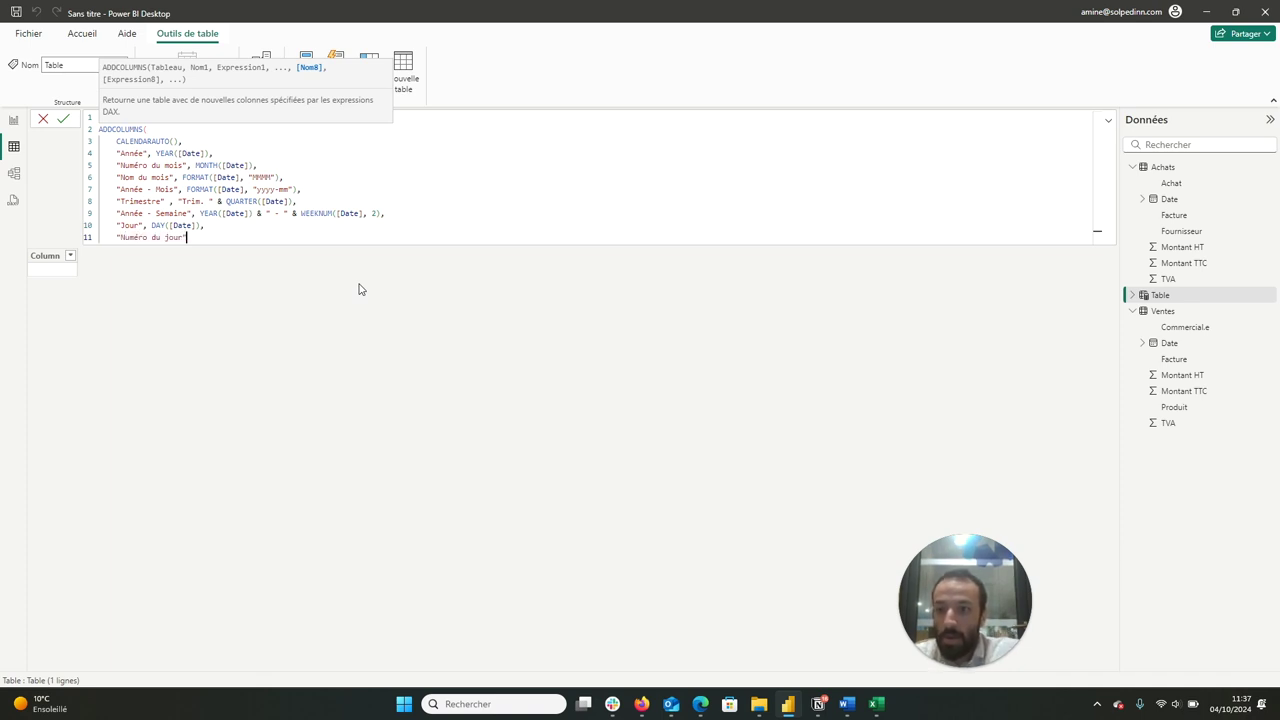
type(",")
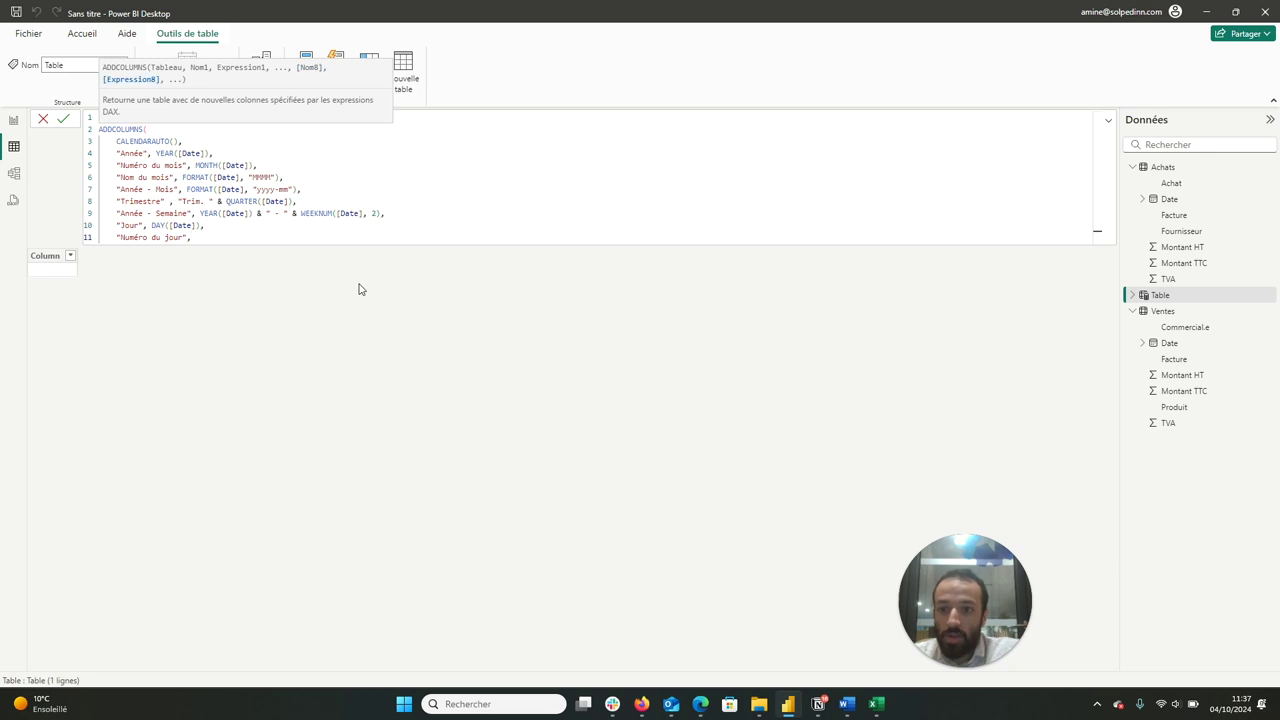
type(" WEEK")
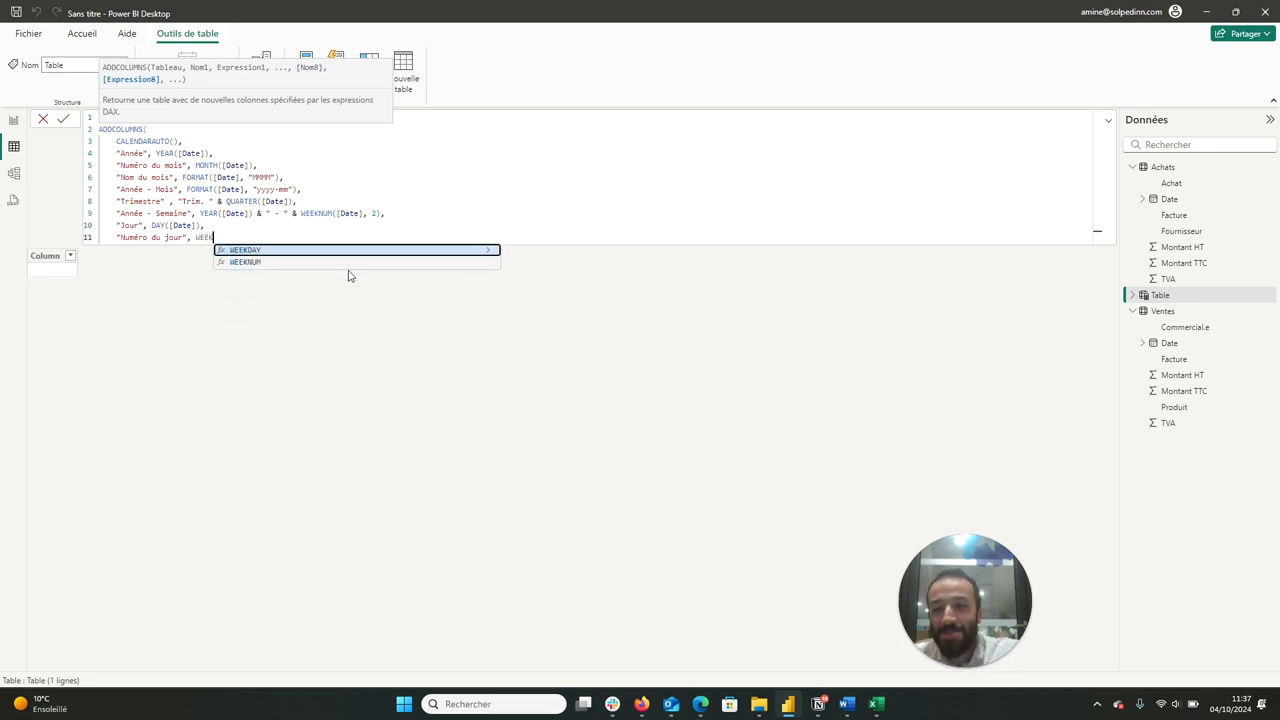
left_click(325, 251)
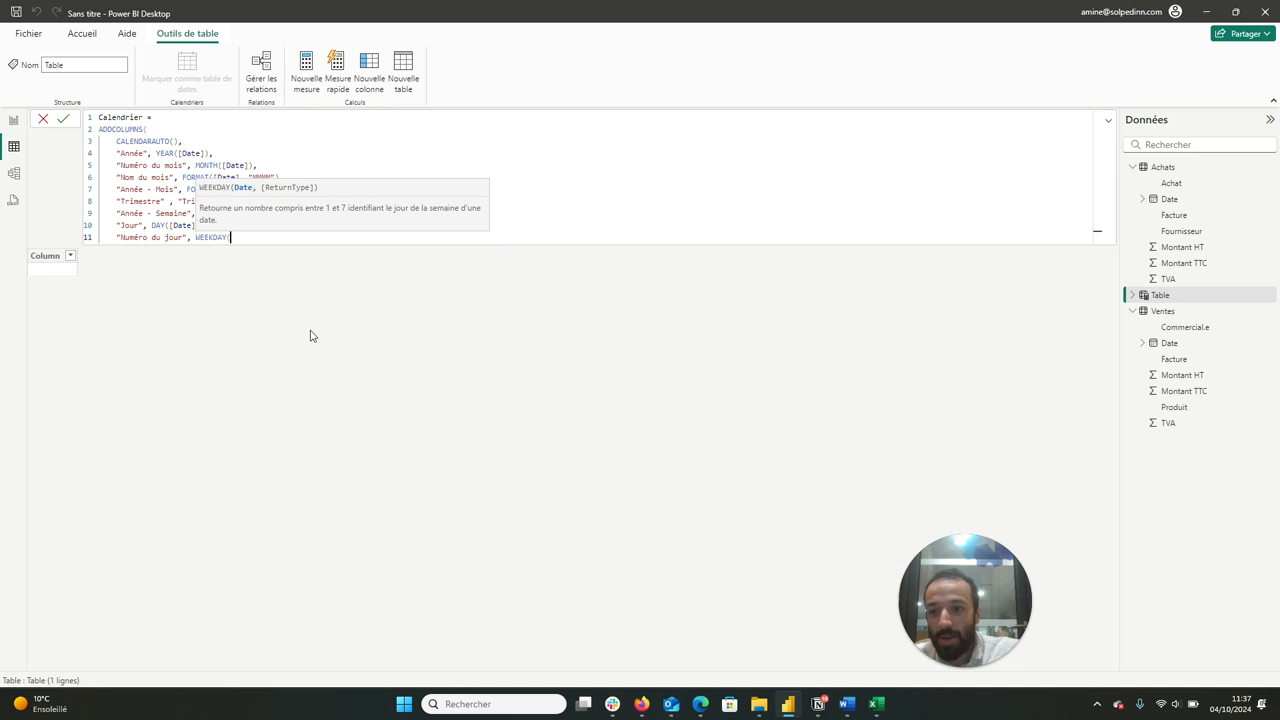
type("[")
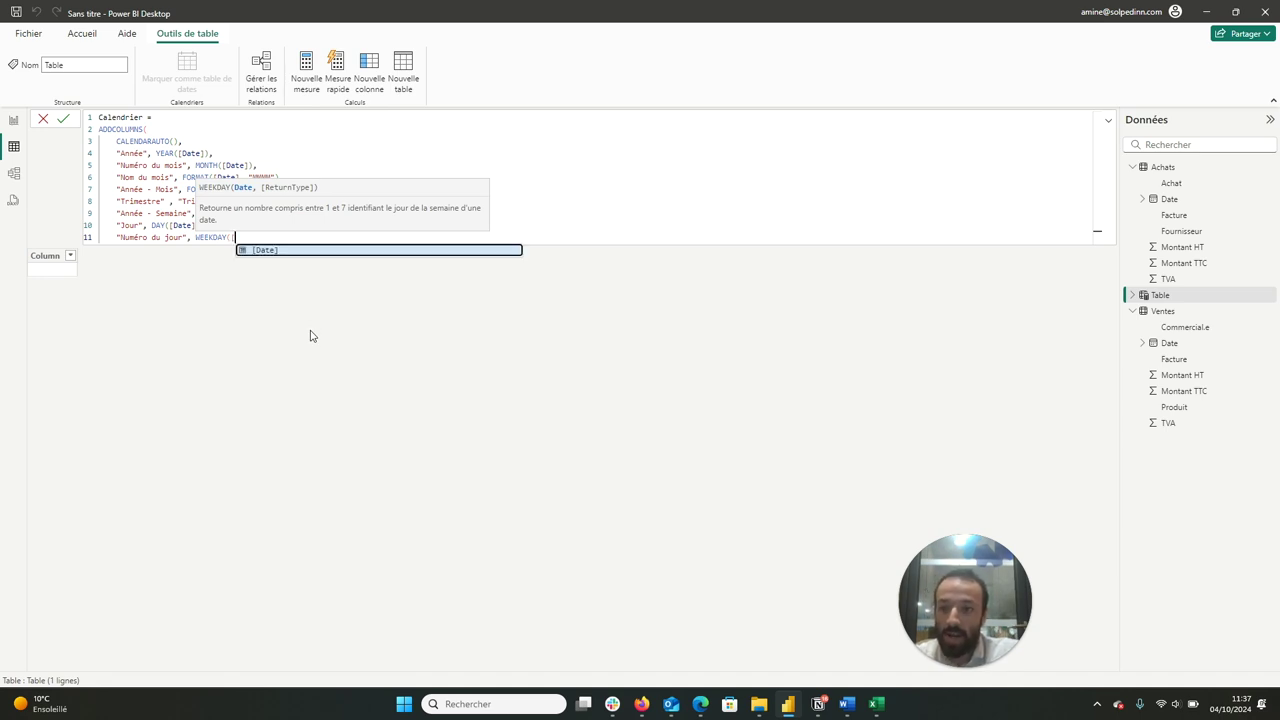
left_click(322, 251)
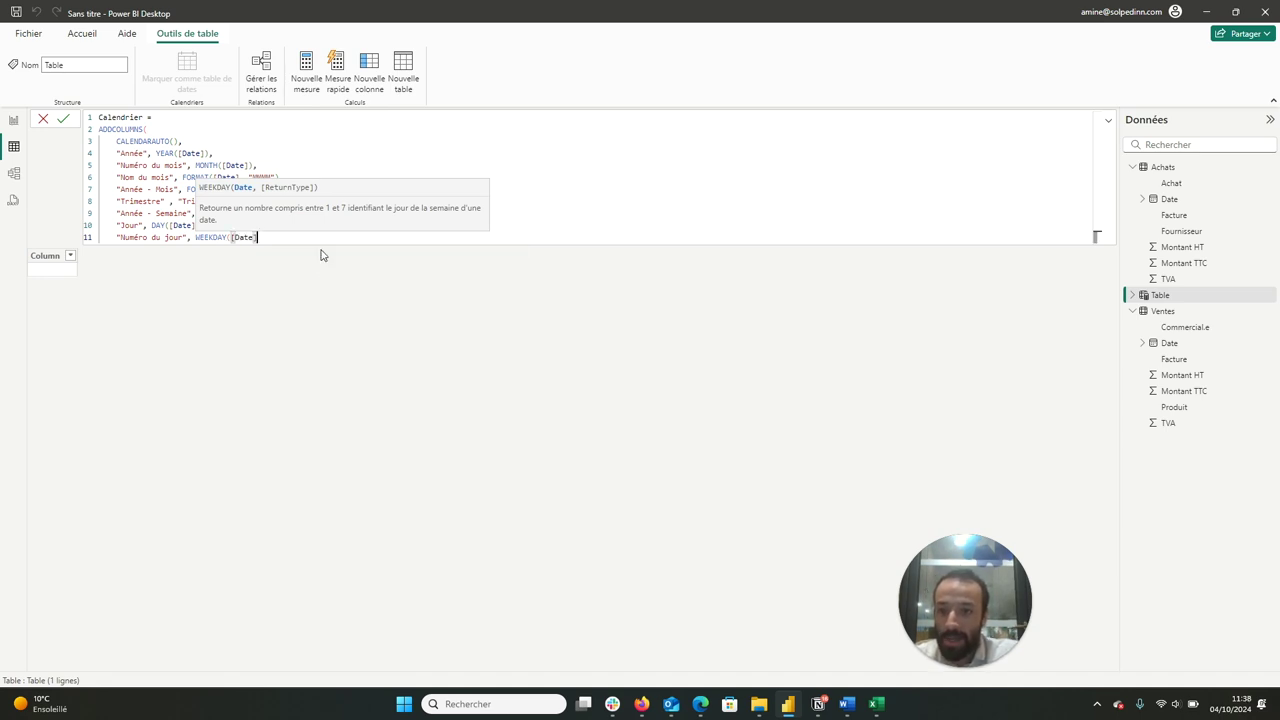
type(",2")
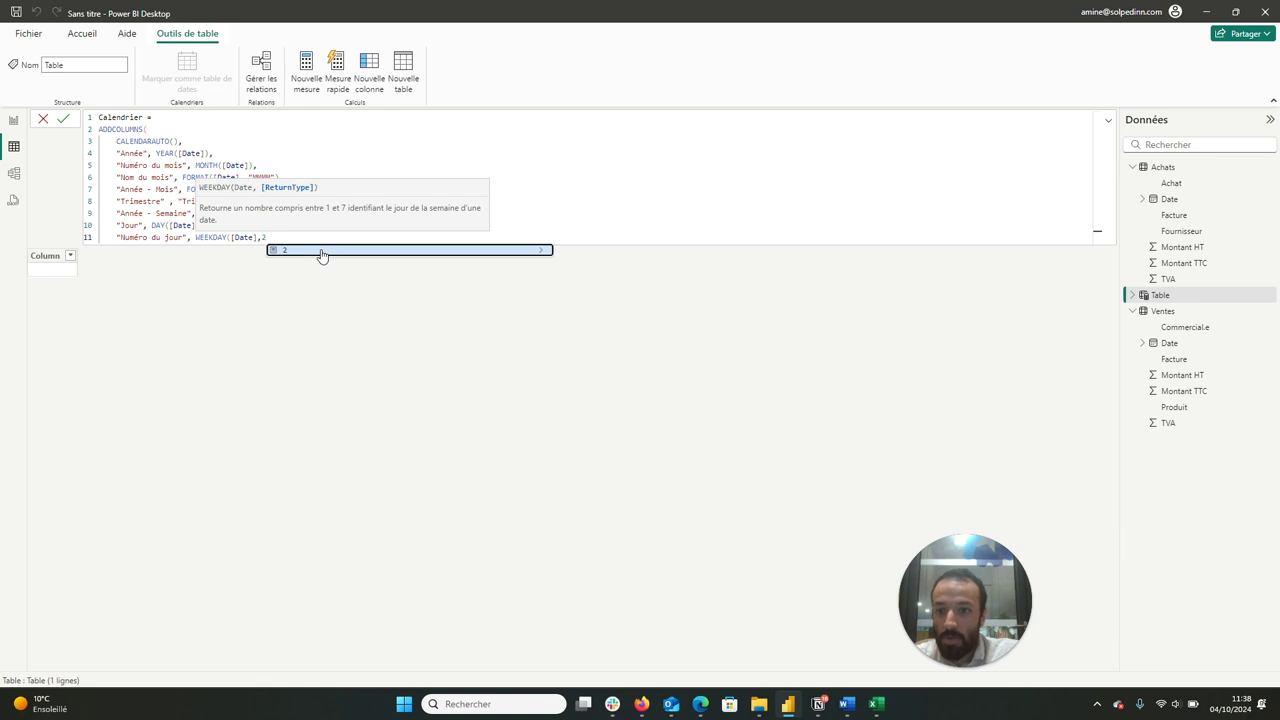
type(")")
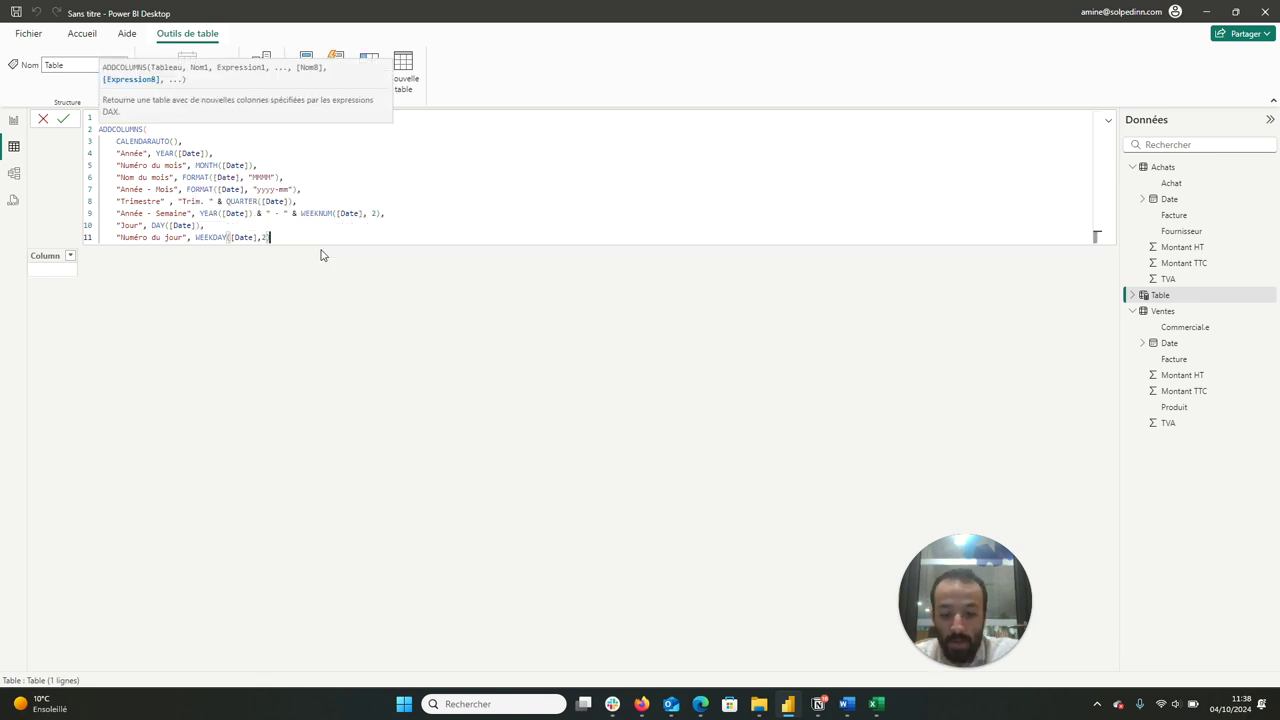
type(",")
key("shift+Return")
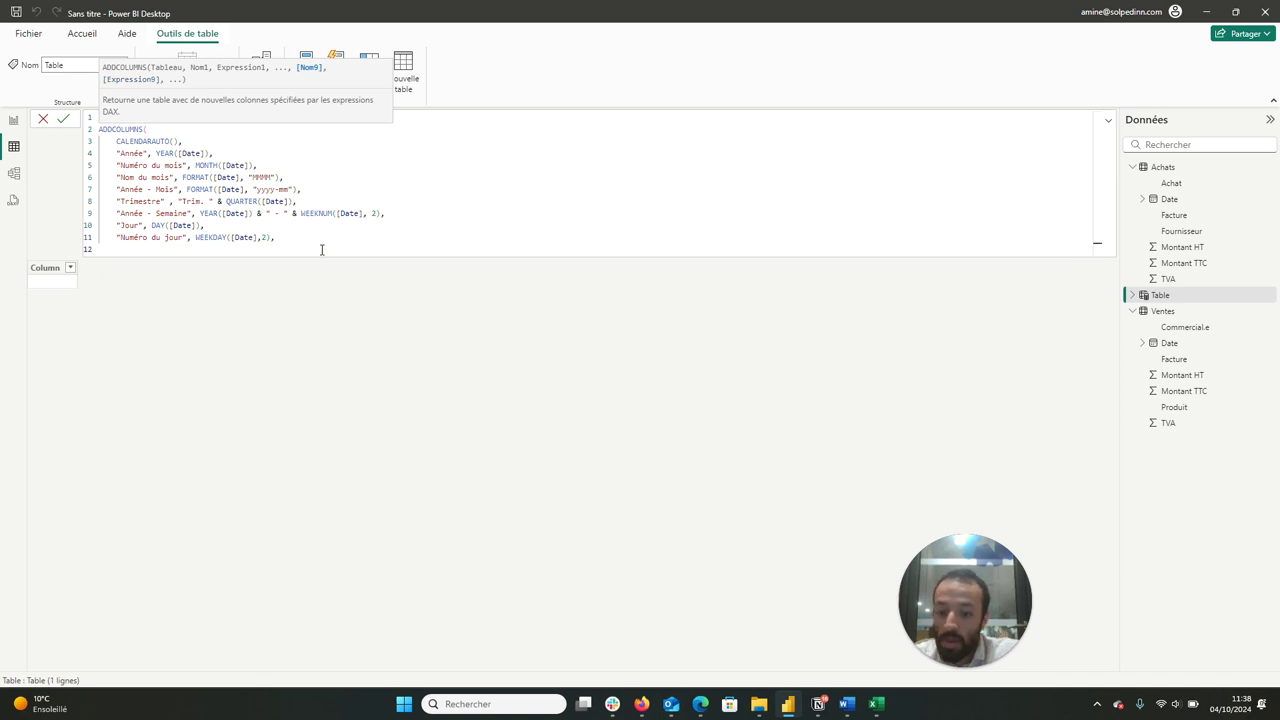
Step: Add Nom du jour as FORMAT([Date], "dddd"), then close and commit the Calendrier formula
type("\"Nom du jour\",")
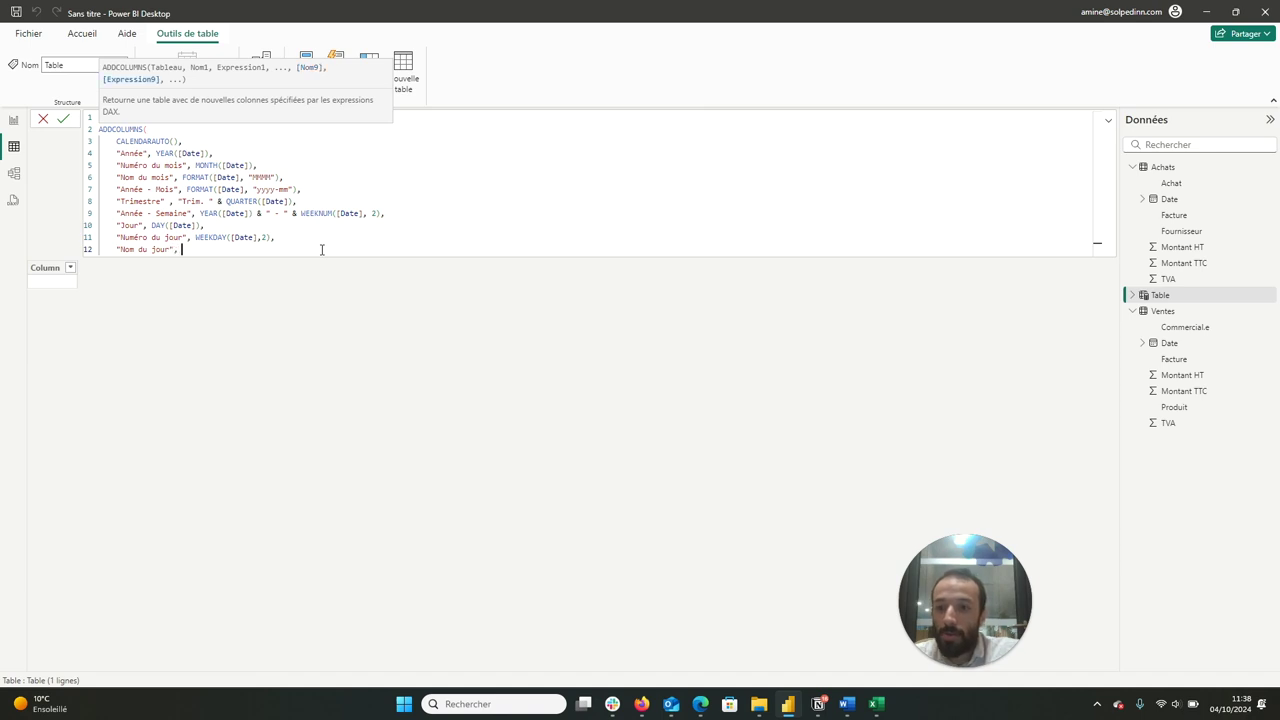
type(" FORMAT(")
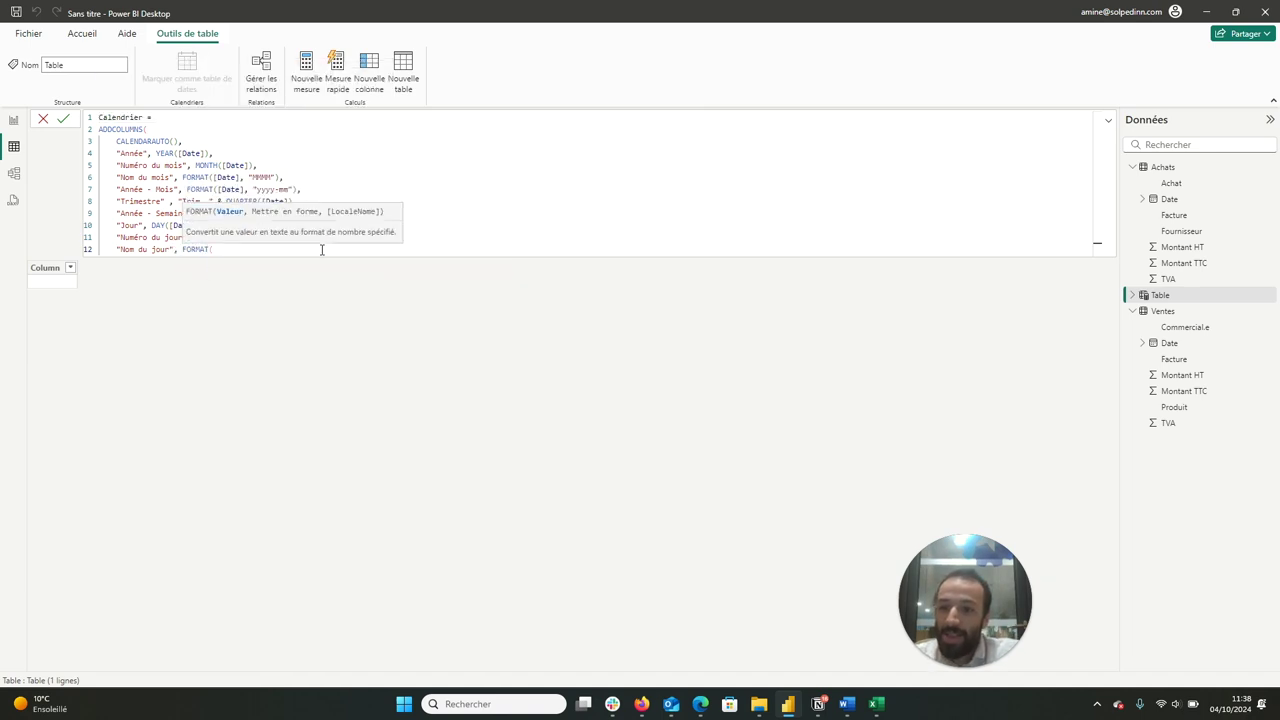
type("[")
key("Tab")
type(", ")
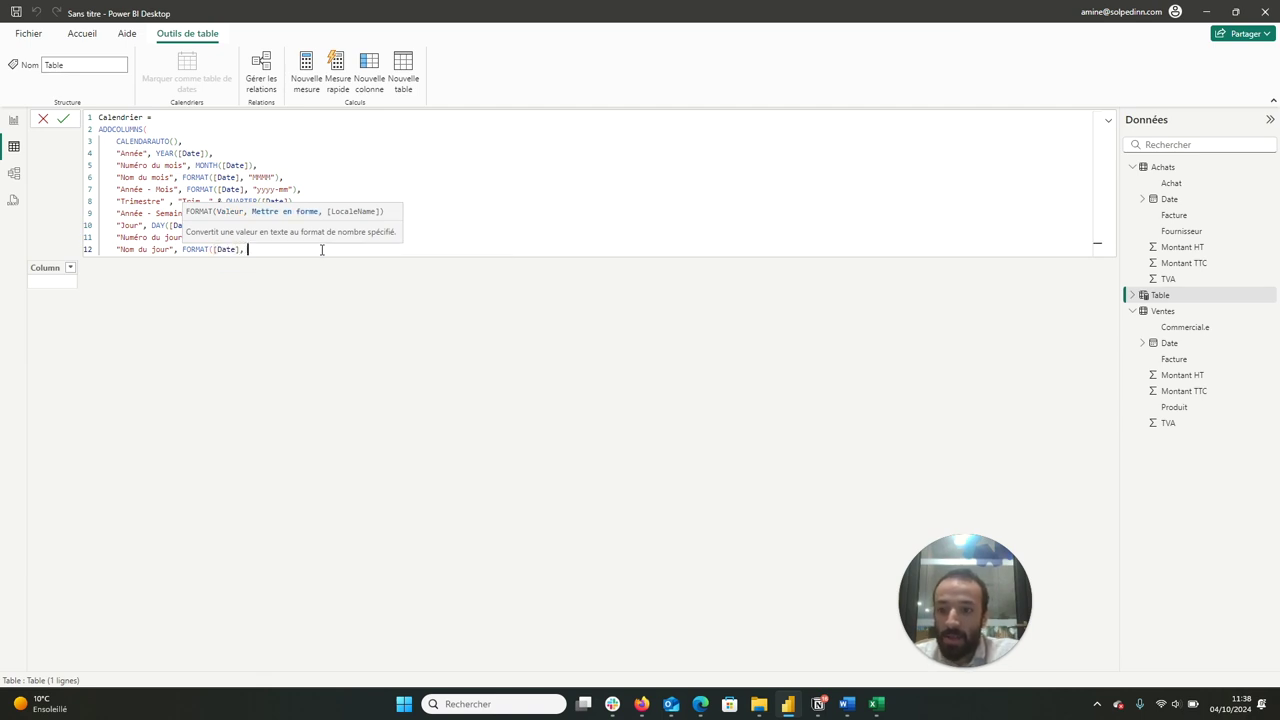
type("\"dddd\"")
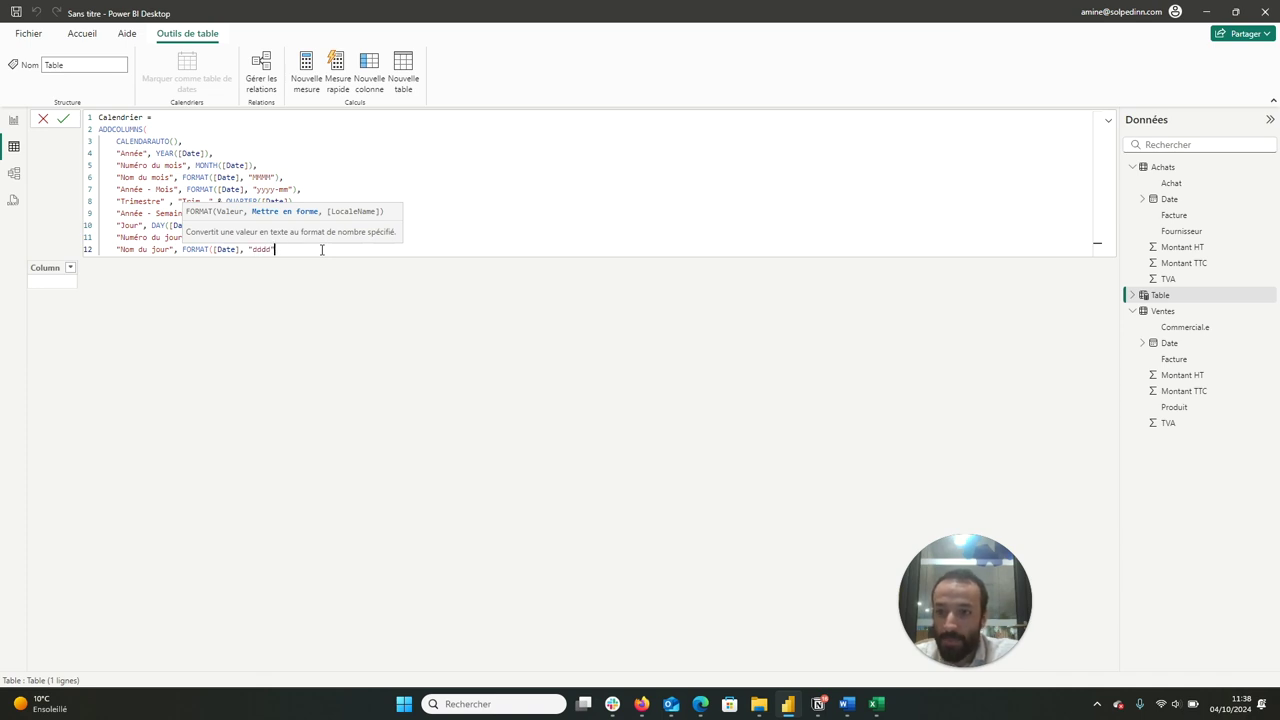
type(")")
key("shift+Return")
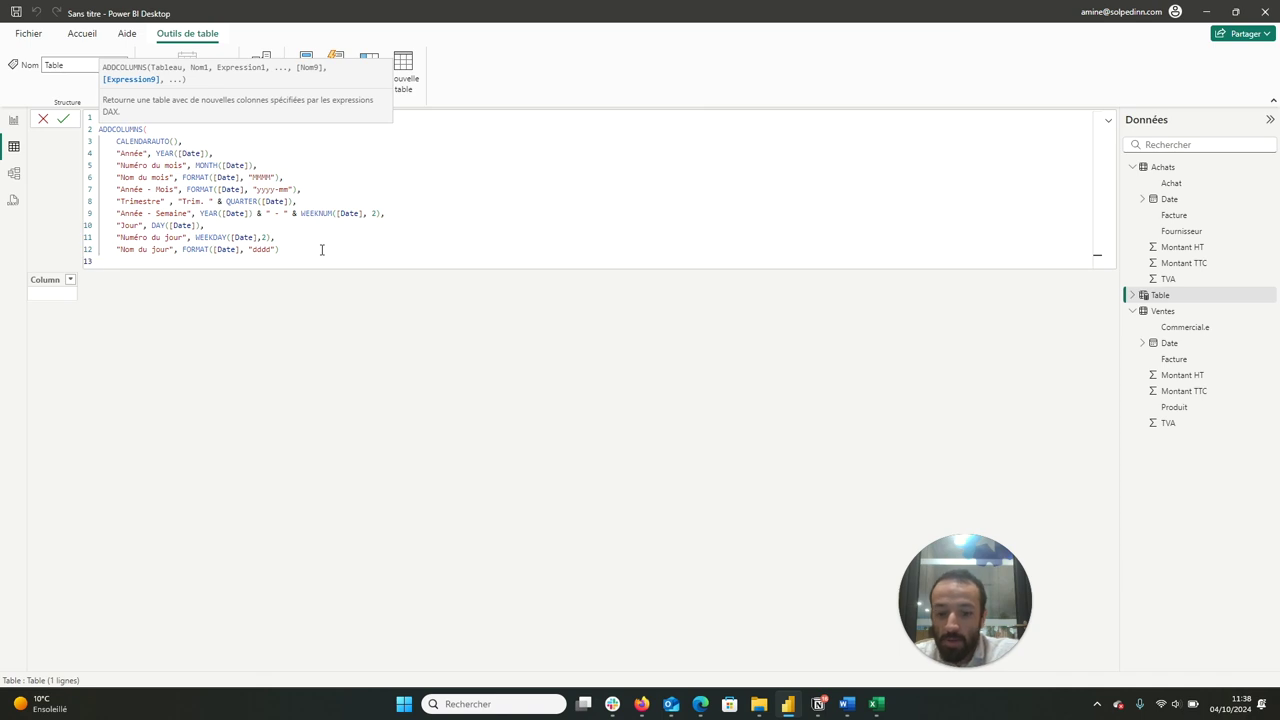
type(")")
key("Return")
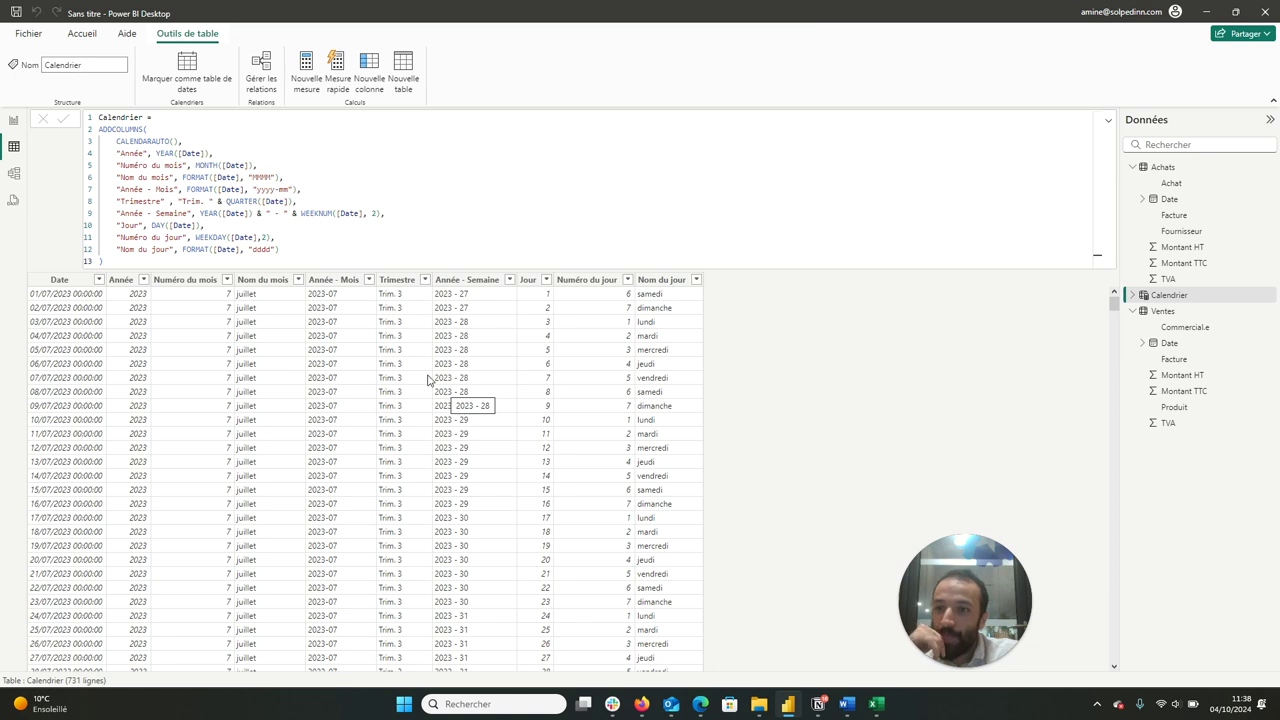
Step: Mark Calendrier as a date table using its Date column, and save the setting
left_click(195, 68)
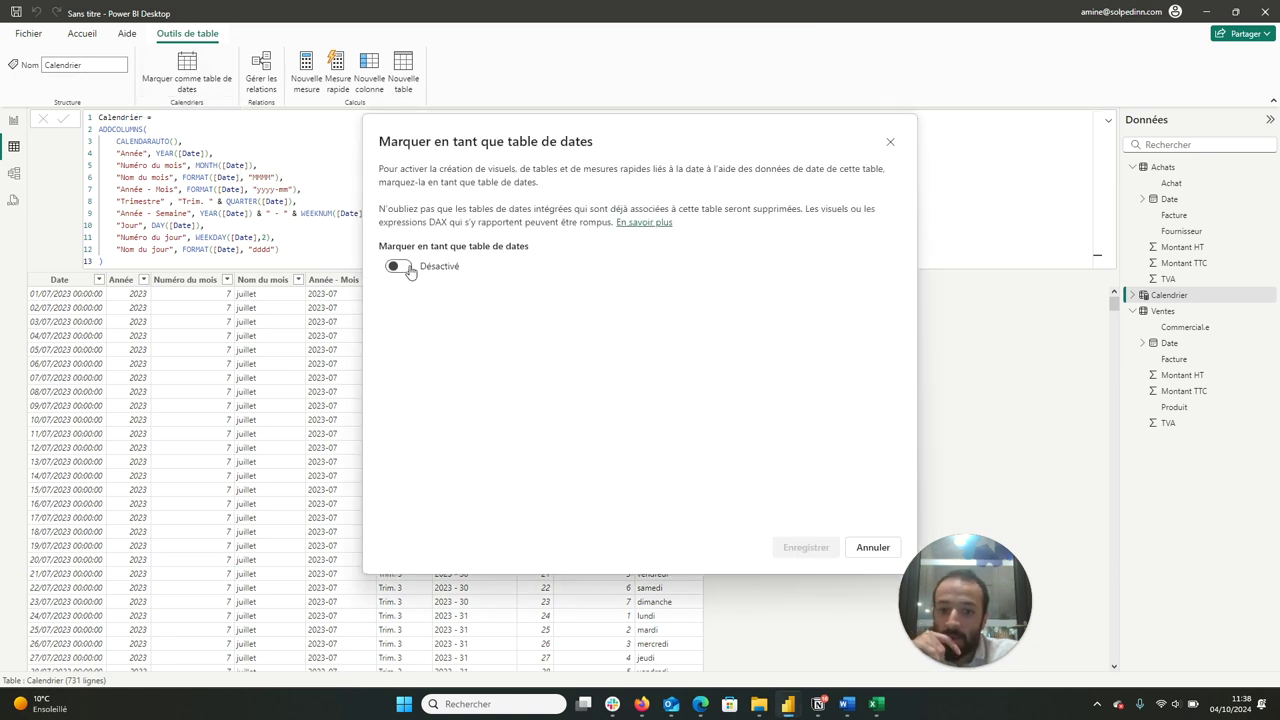
left_click(398, 266)
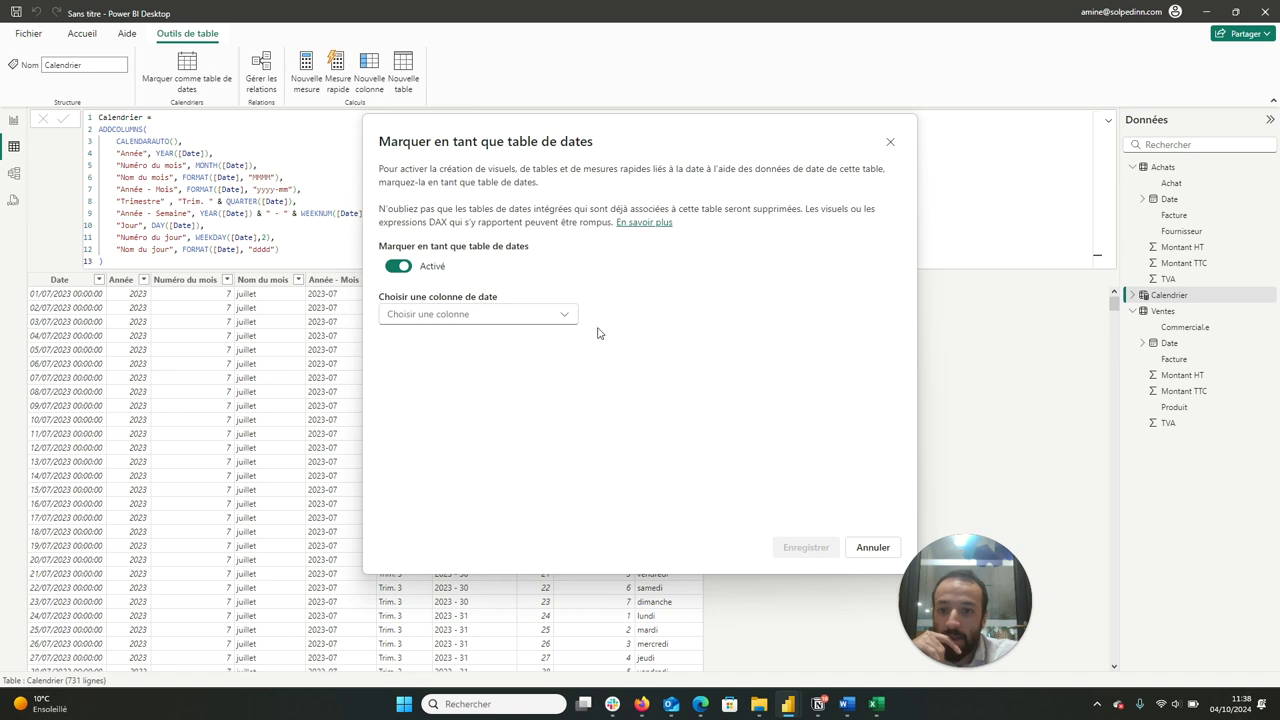
left_click(568, 318)
left_click(522, 342)
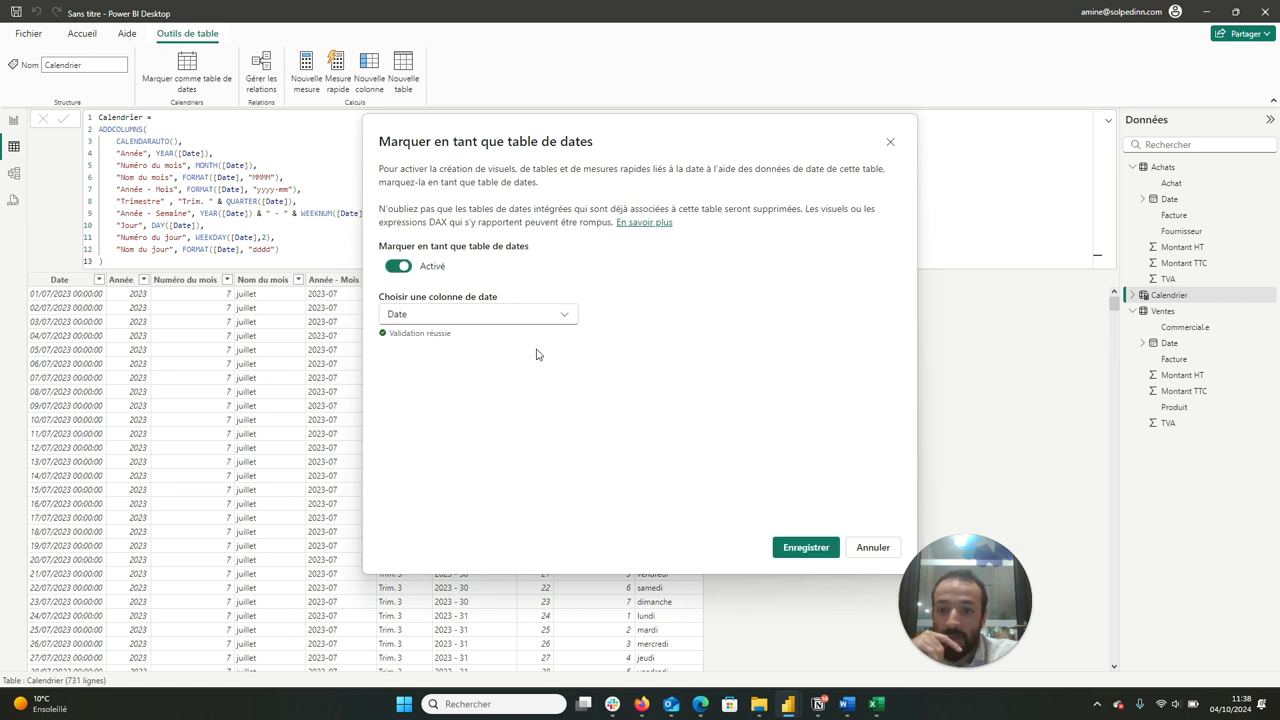
left_click(788, 547)
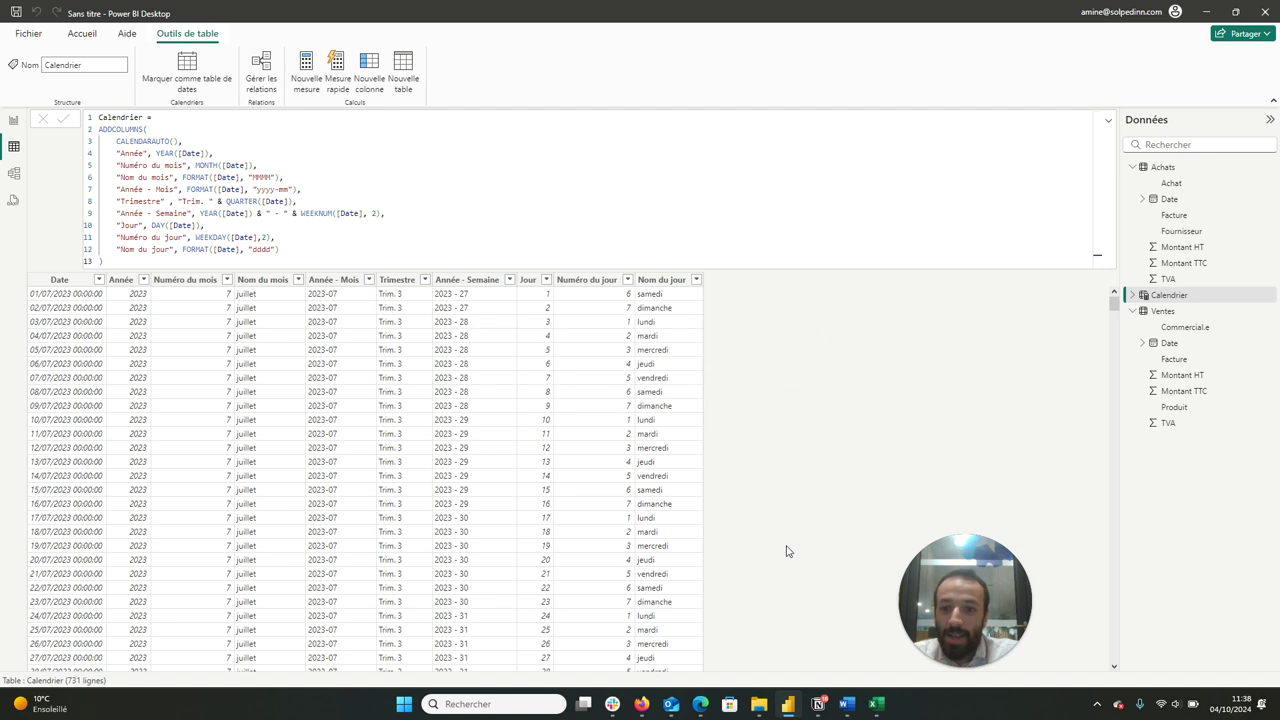
Step: In Model view, collapse the formula bar and place the Calendrier card between Ventes and Achats
left_click(12, 176)
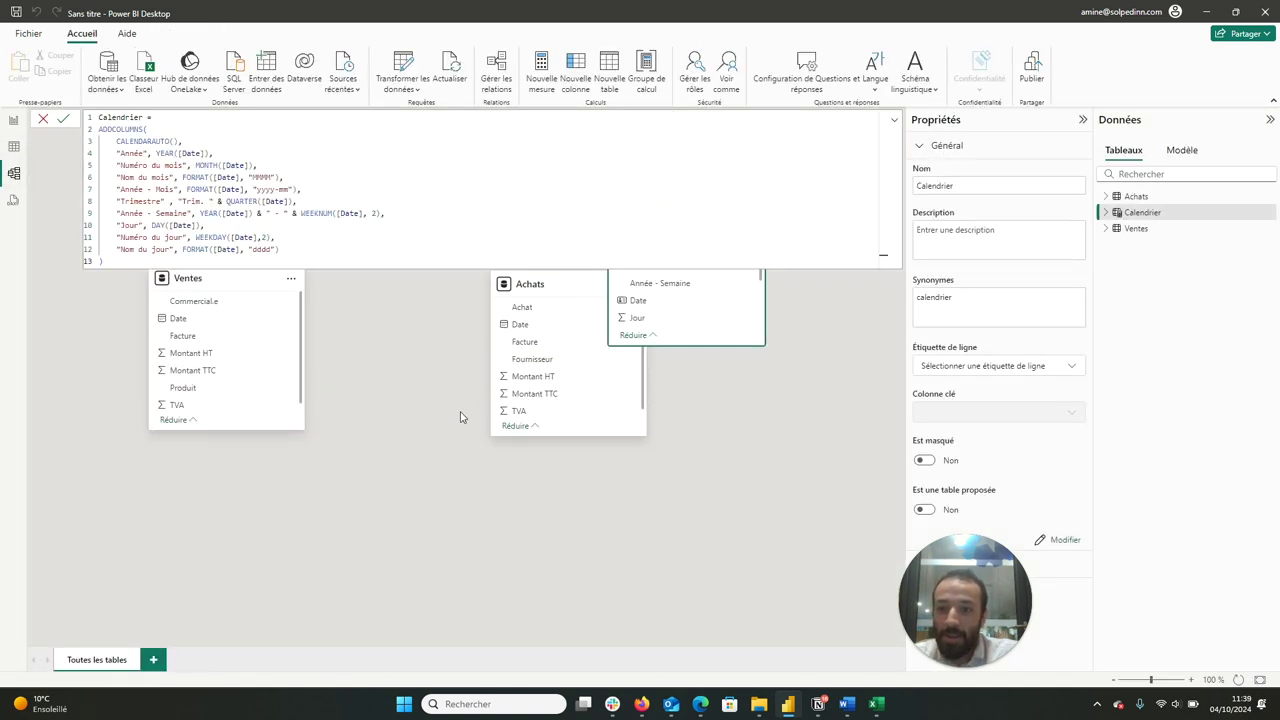
left_click(895, 120)
left_click(897, 122)
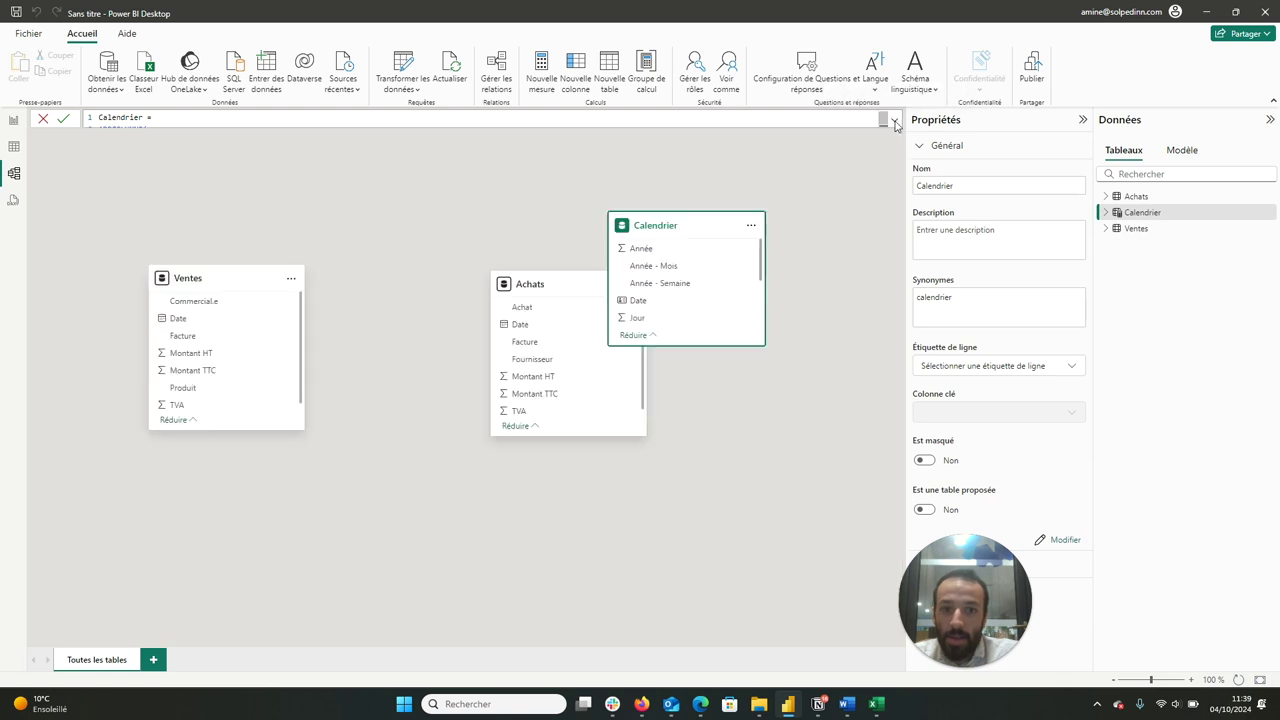
left_click_drag(663, 226, 383, 199)
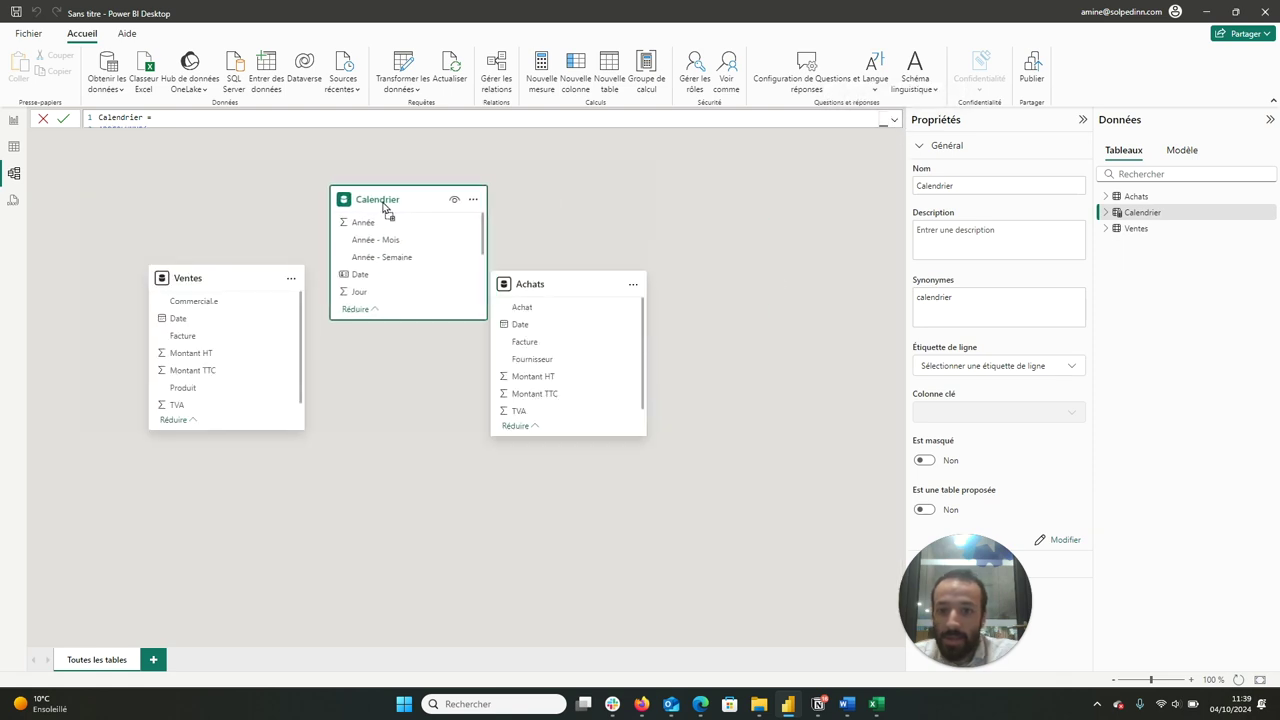
scroll(356, 287, "down", 1)
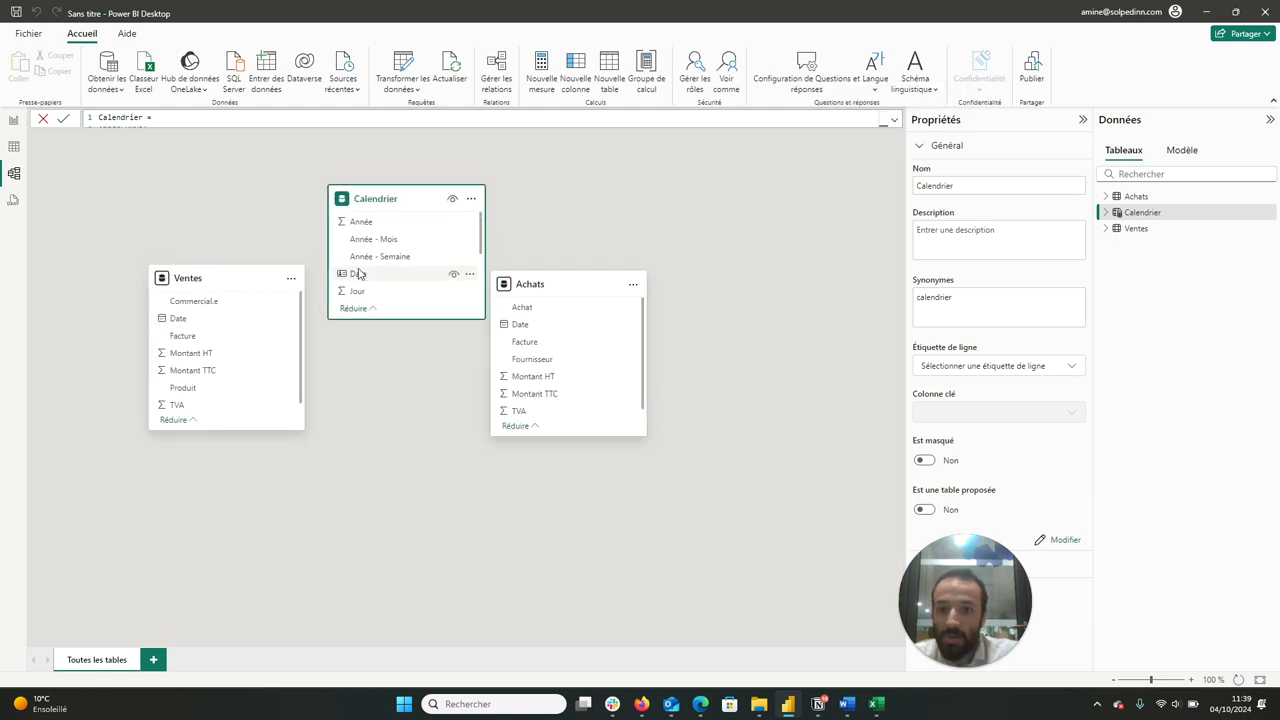
scroll(362, 285, "down", 1)
scroll(362, 285, "up", 2)
Step: Relate Calendrier[Date] to Ventes[Date] and Achats[Date], then return to Report view
left_click_drag(360, 275, 172, 320)
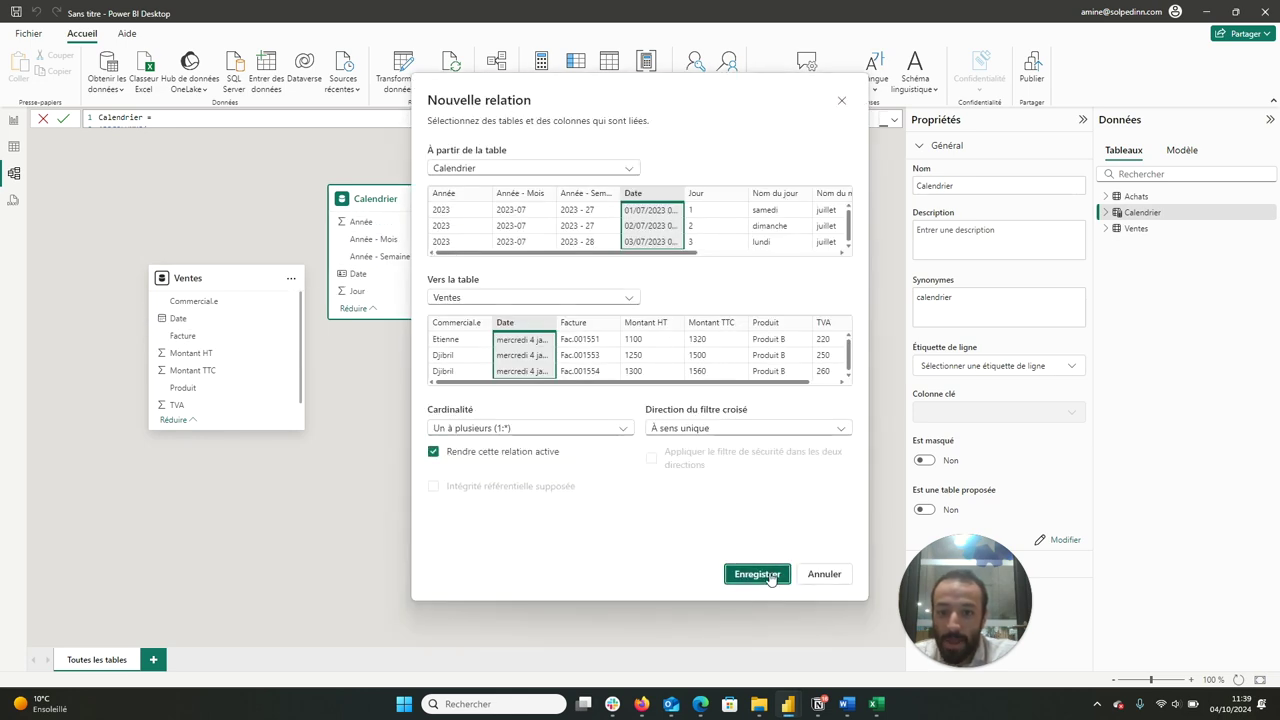
left_click(766, 574)
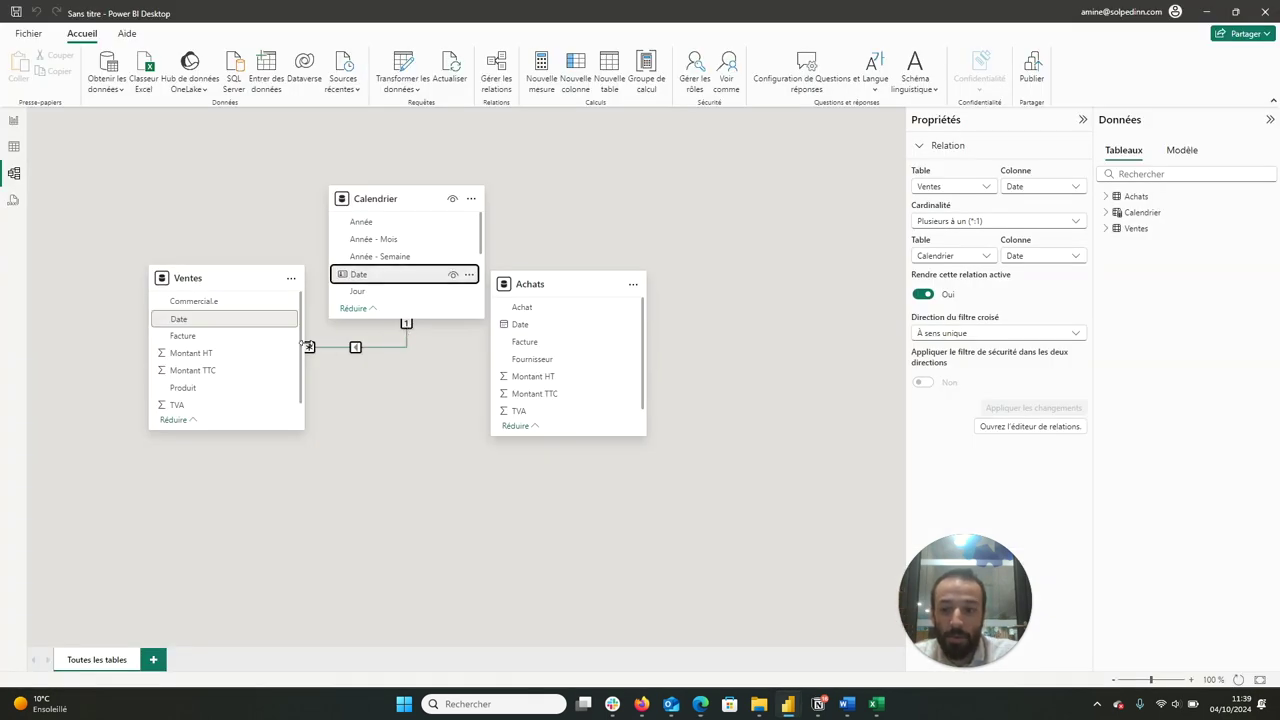
left_click_drag(367, 272, 530, 330)
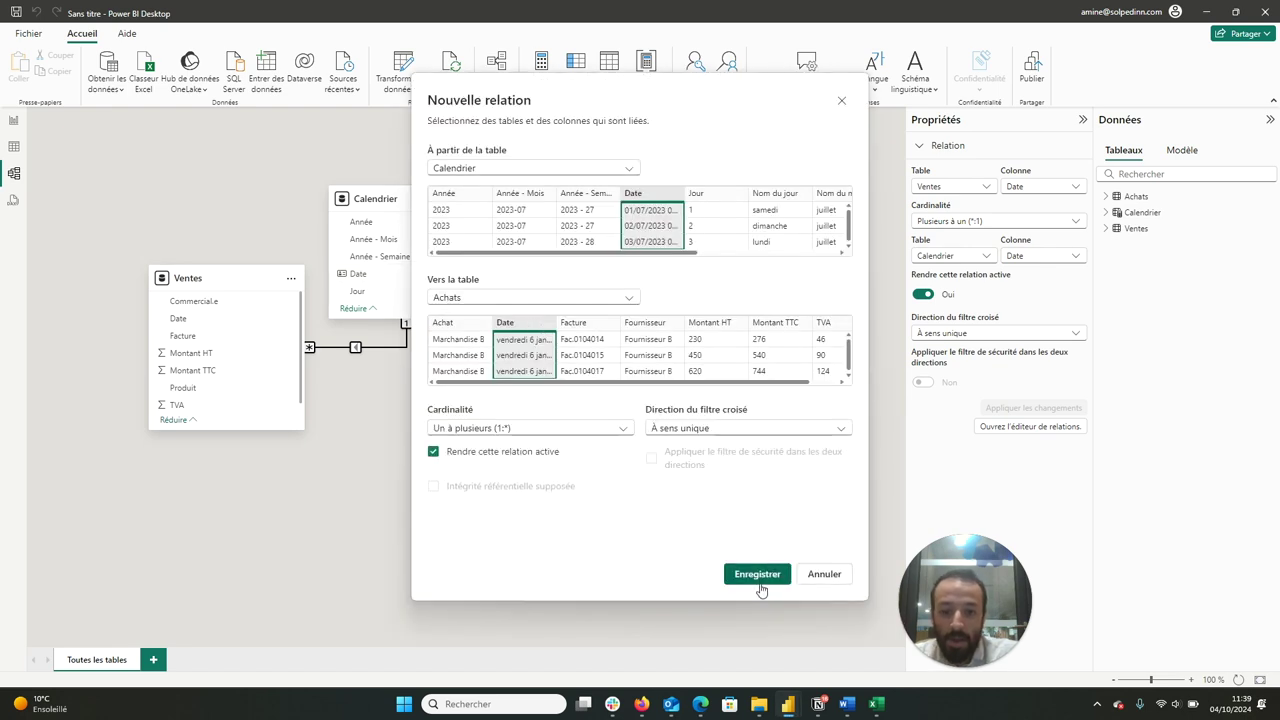
left_click(762, 573)
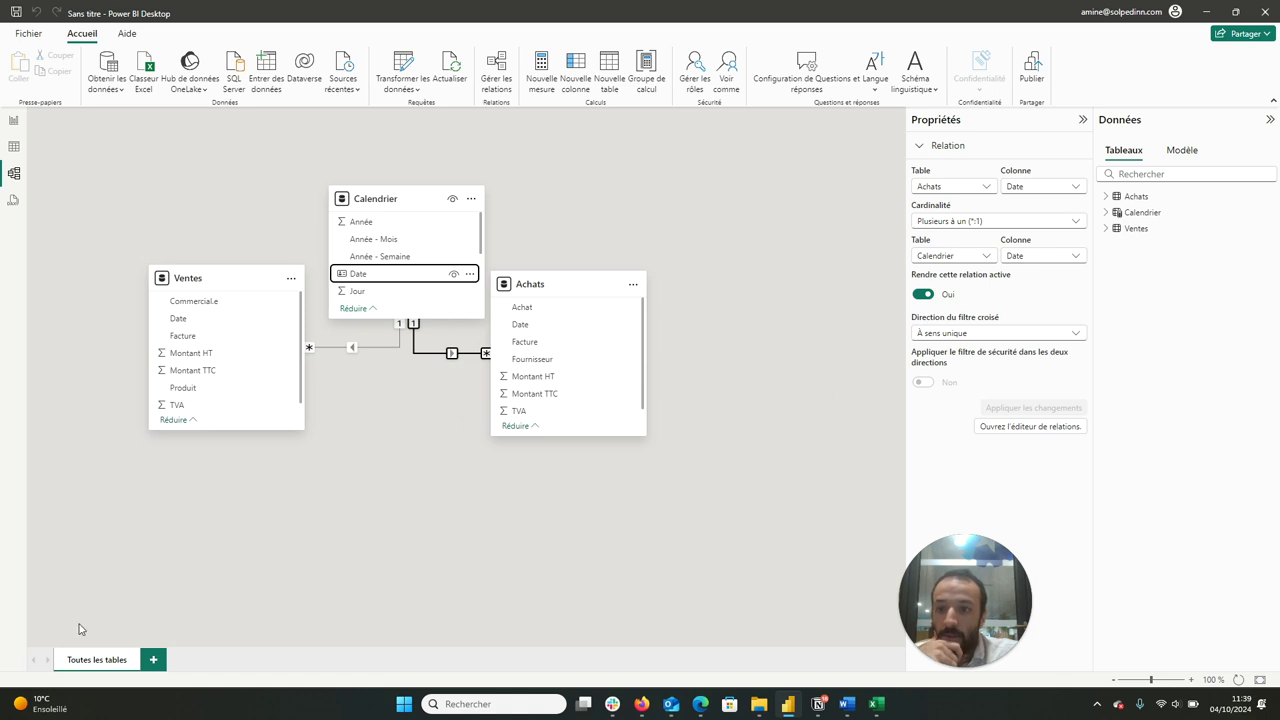
left_click(15, 124)
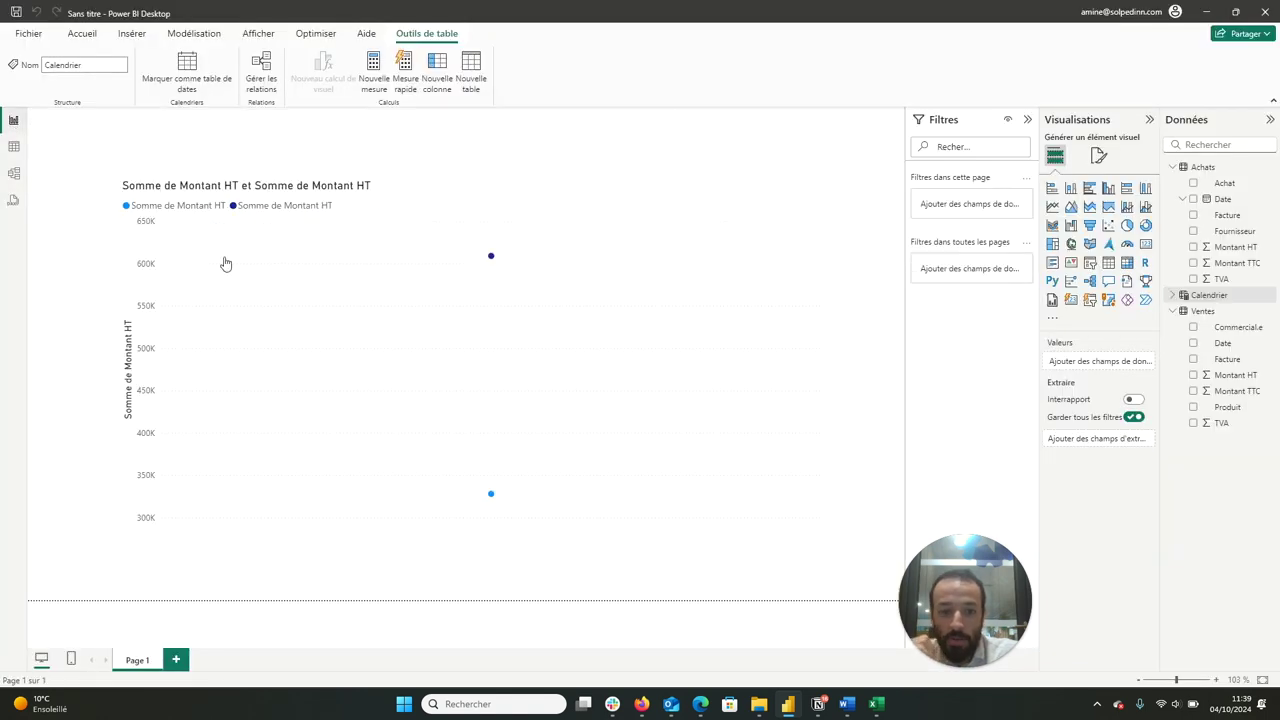
Step: Plot the Montant HT chart by Calendrier Année - Mois, then view the Calendrier table data
left_click(1176, 295)
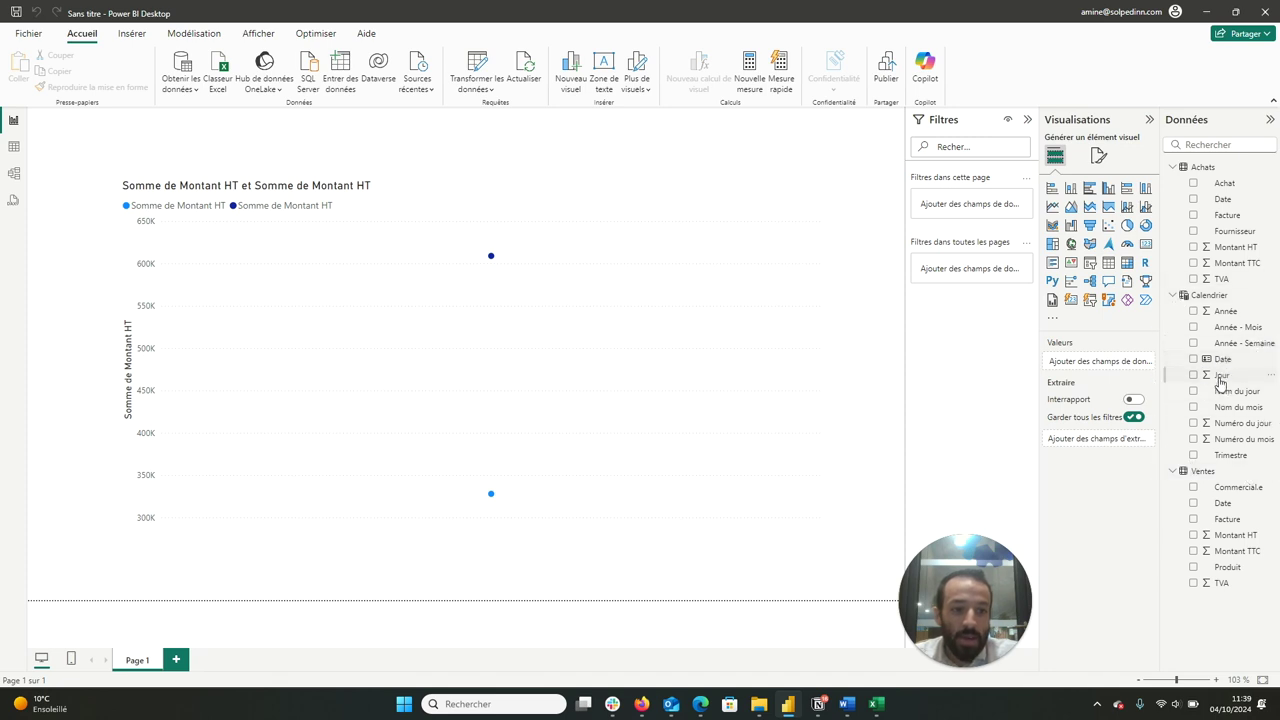
left_click(1193, 327)
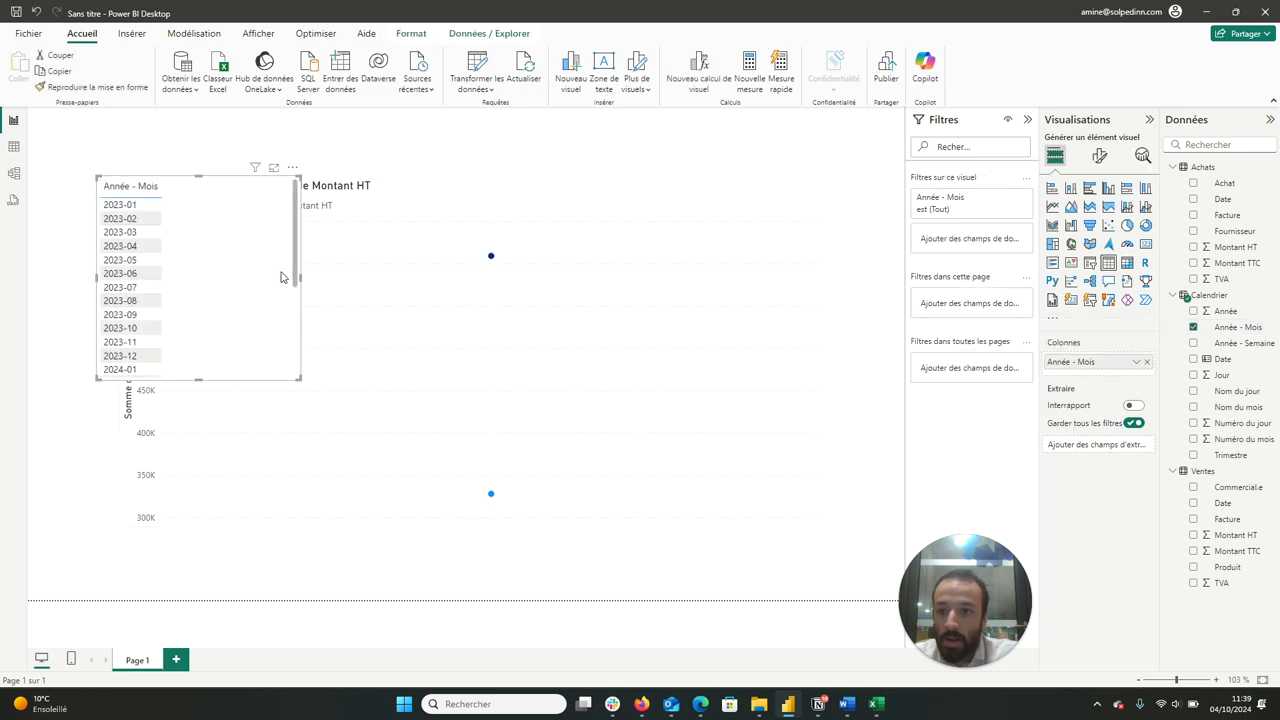
key("Delete")
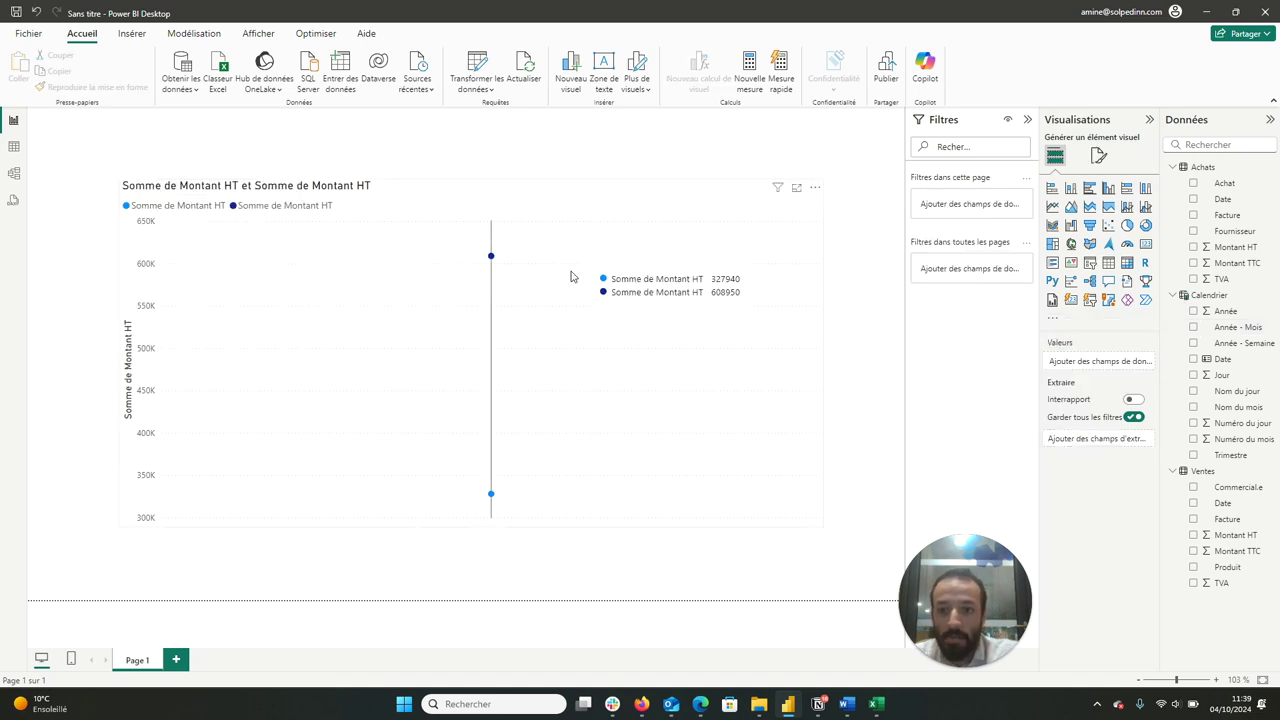
left_click(600, 206)
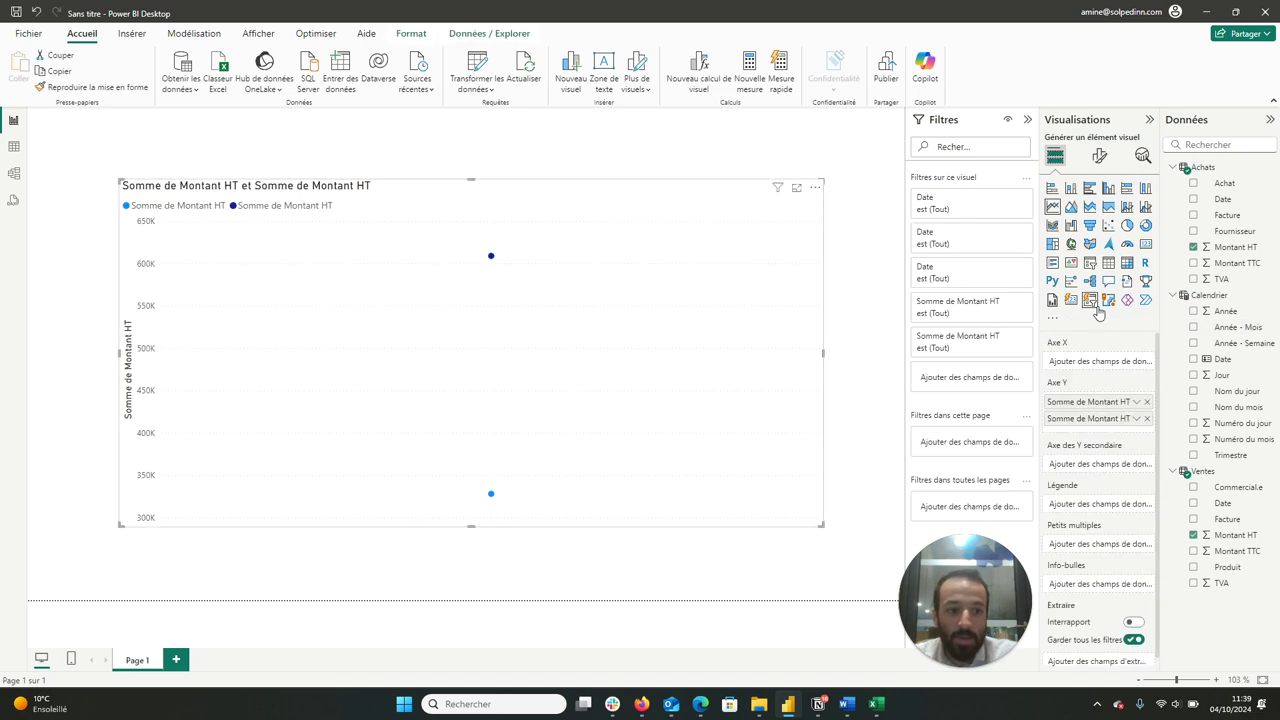
left_click(1194, 328)
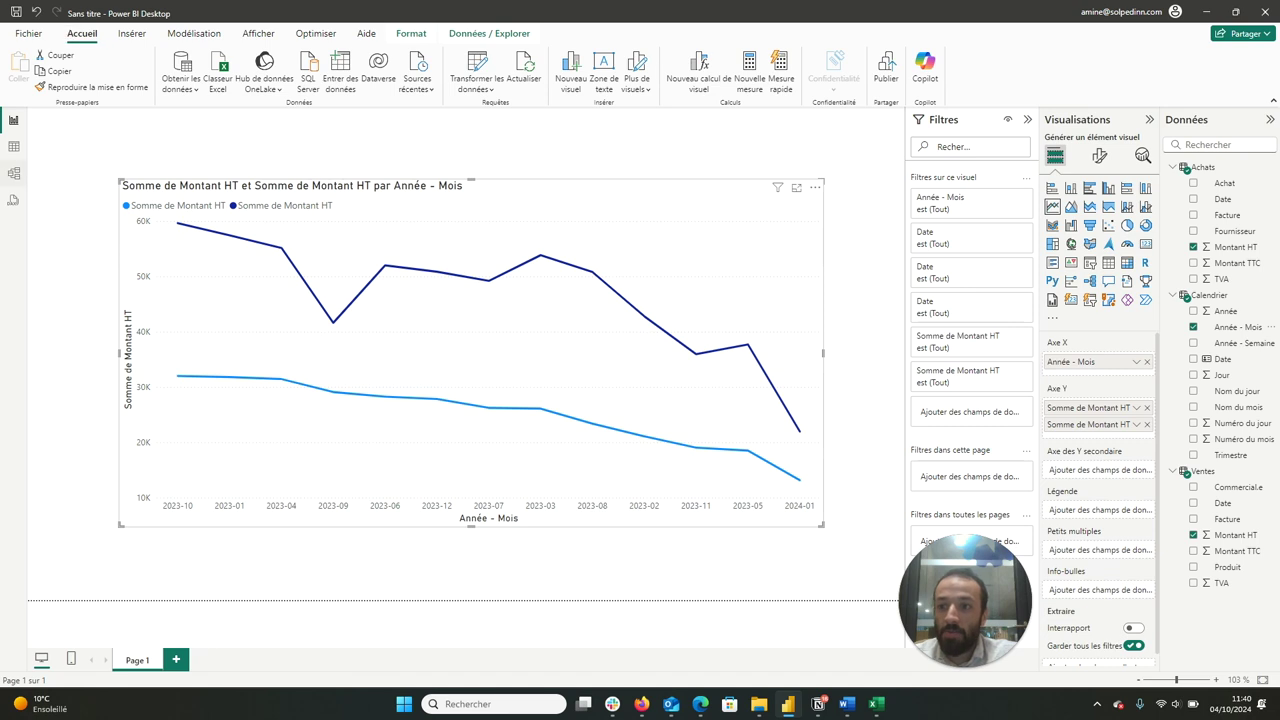
left_click(14, 148)
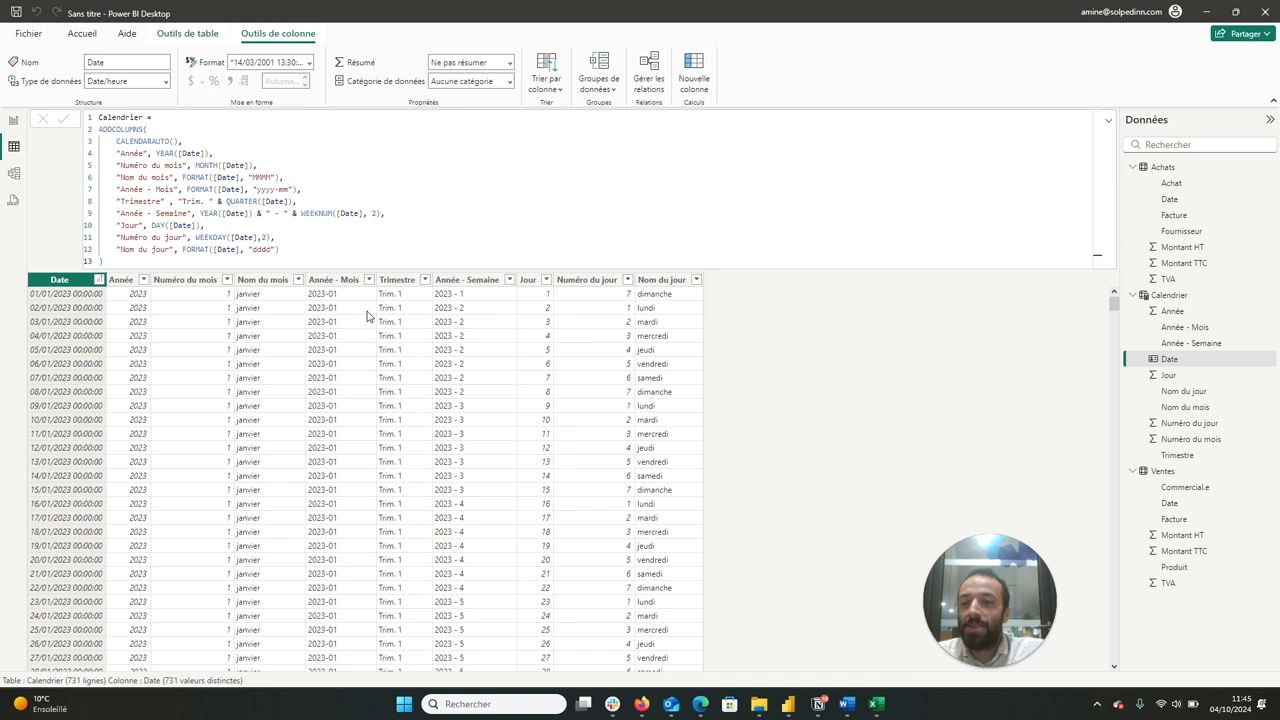
Step: Change the week separator to "-" and the month format to "yyyy-mmm", then commit and check Date sorting
left_click(283, 213)
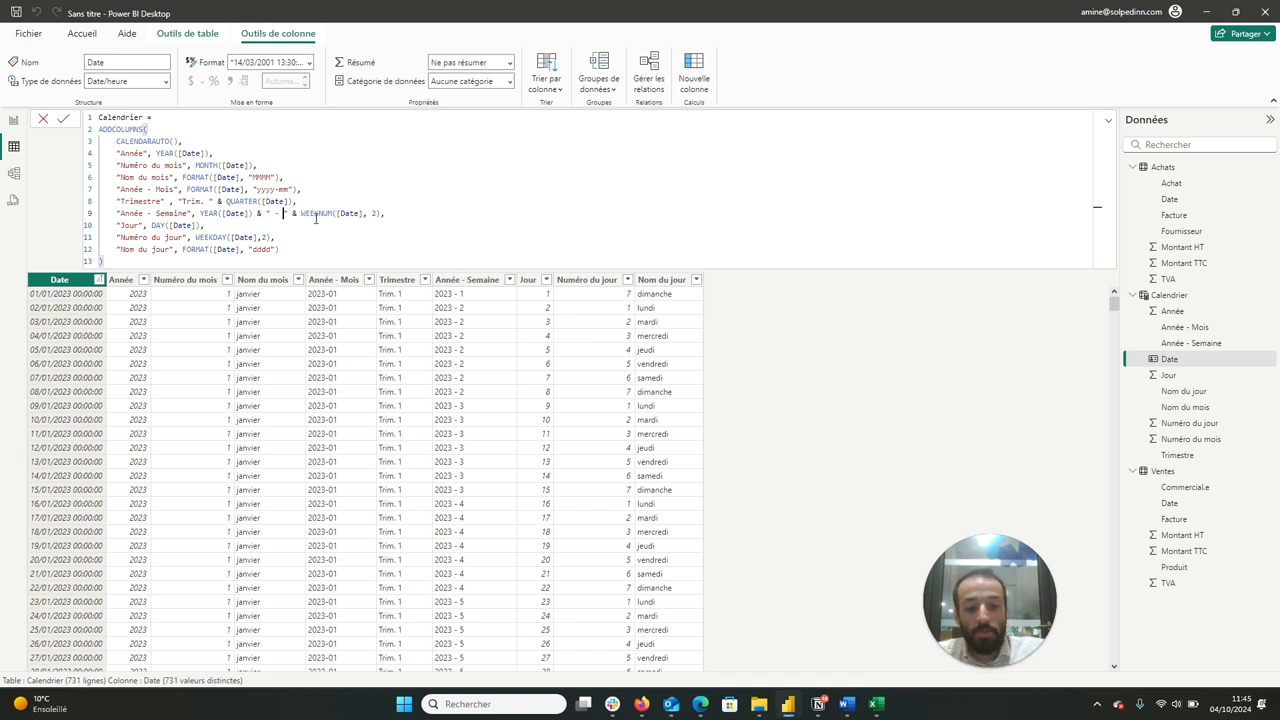
key("BackSpace")
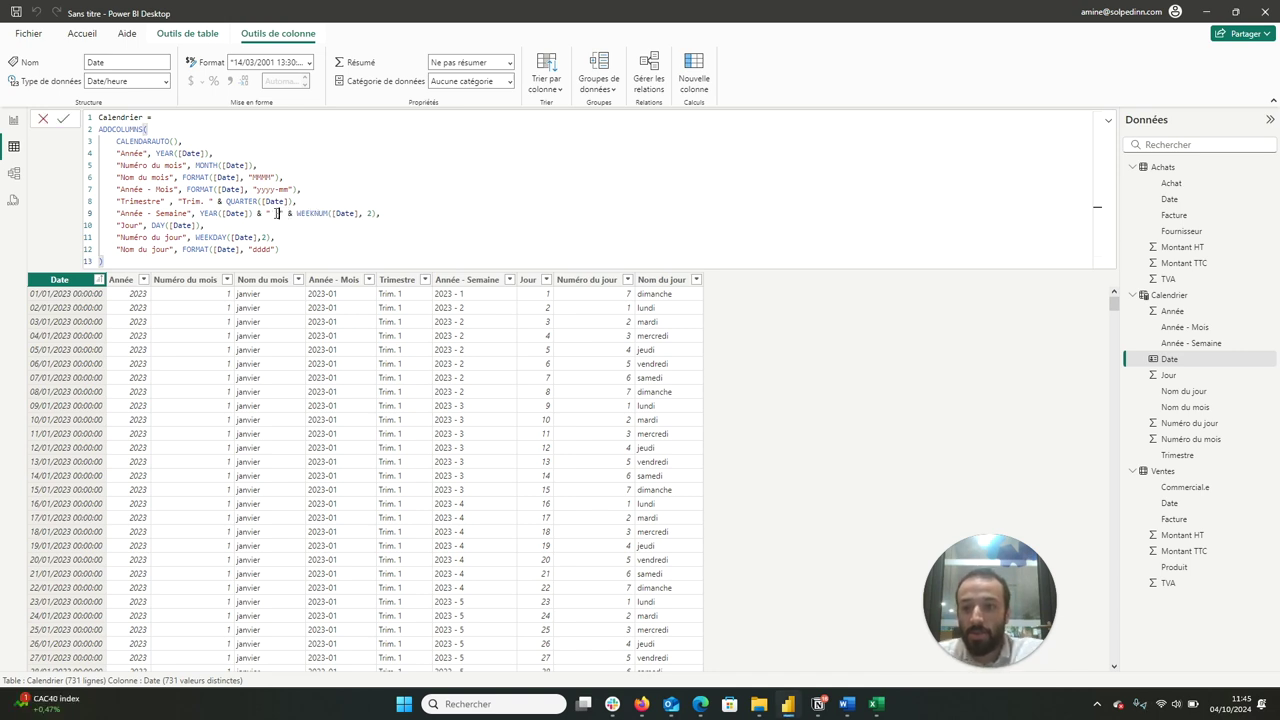
key("BackSpace")
type("-")
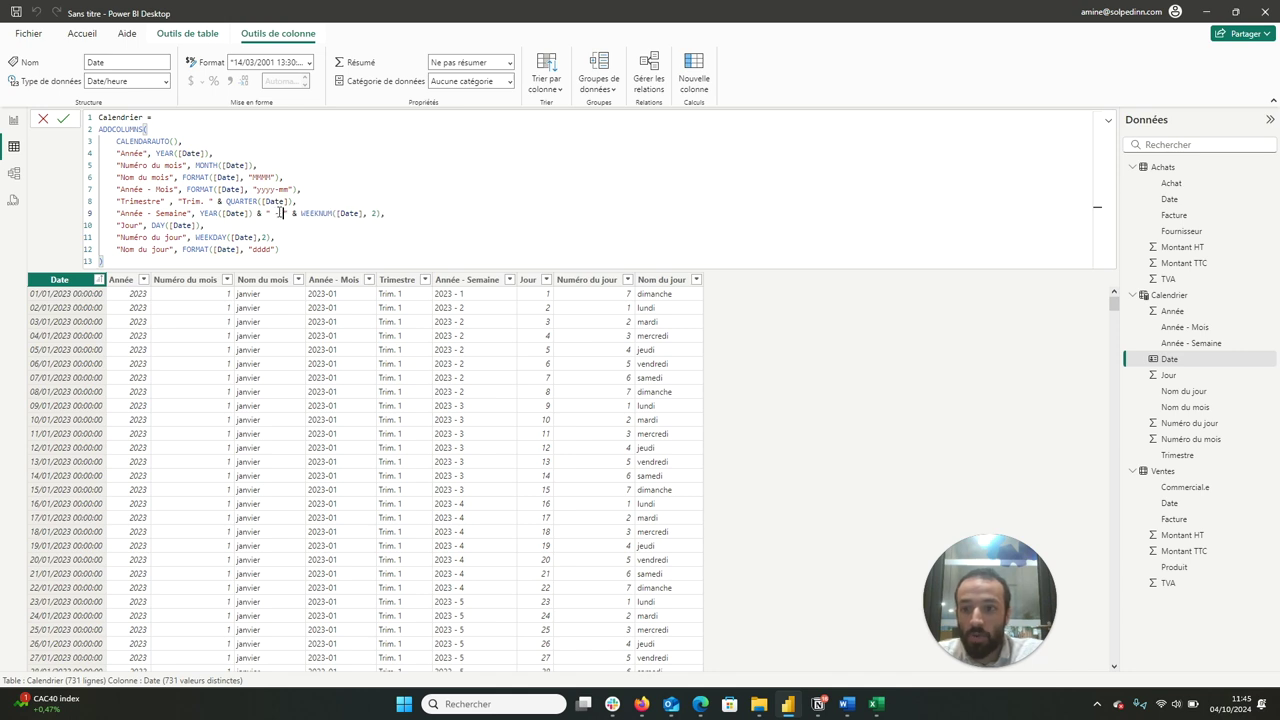
double_click(288, 189)
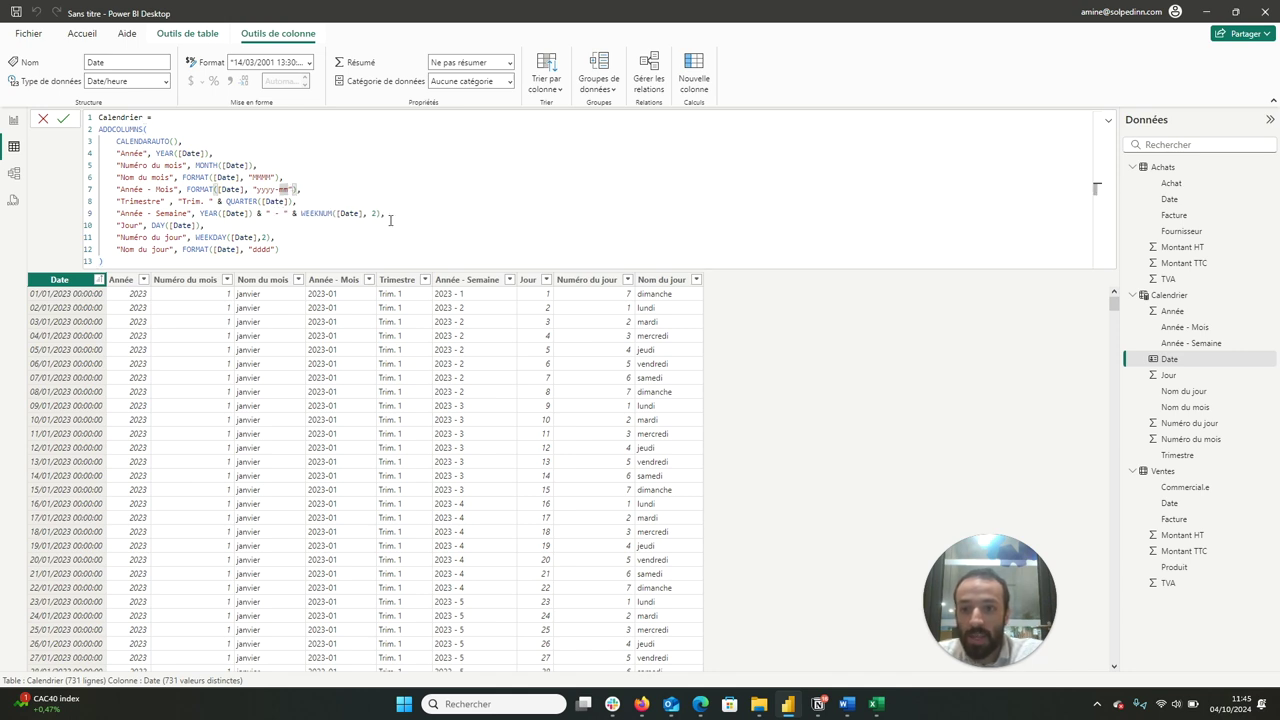
type("mmm")
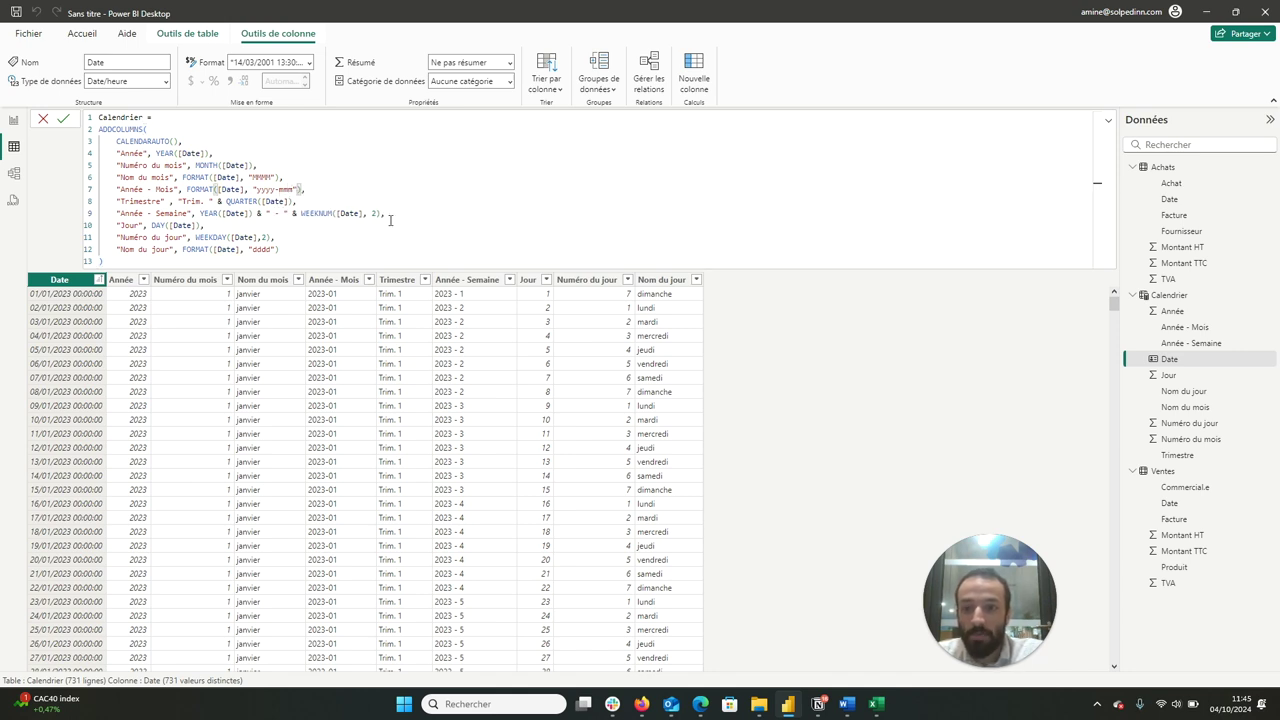
key("Return")
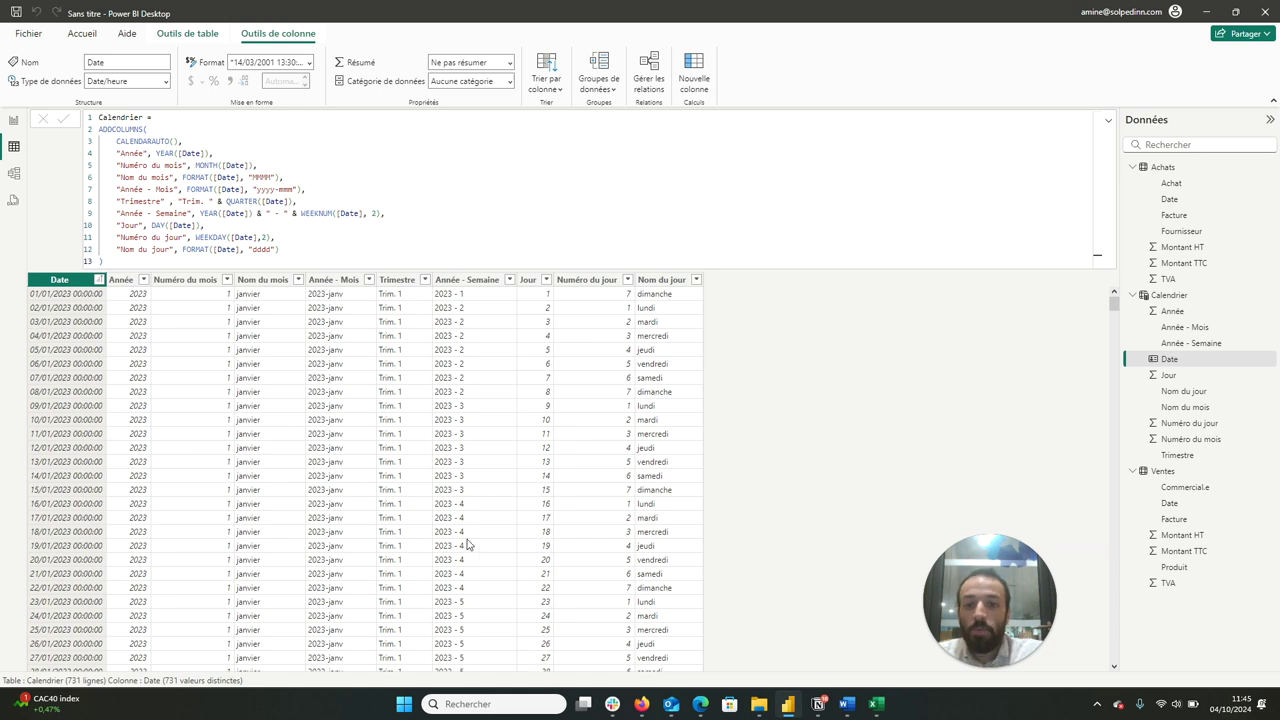
left_click(98, 280)
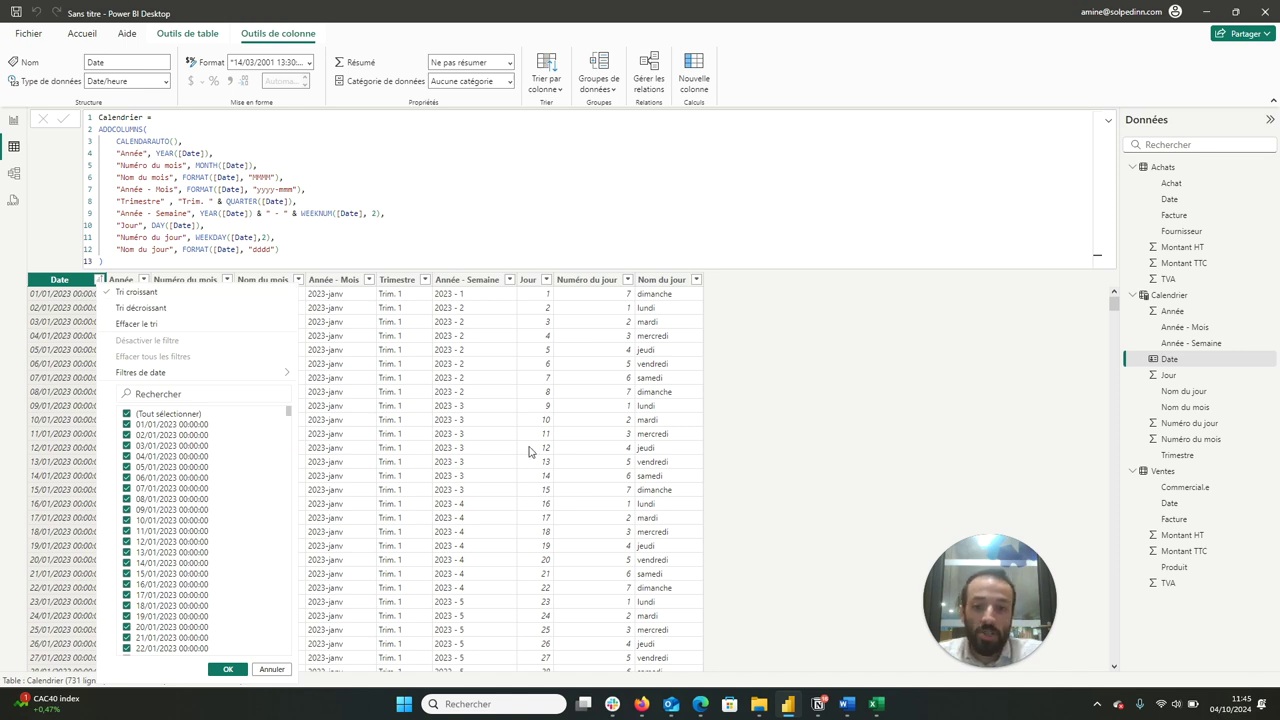
left_click(769, 465)
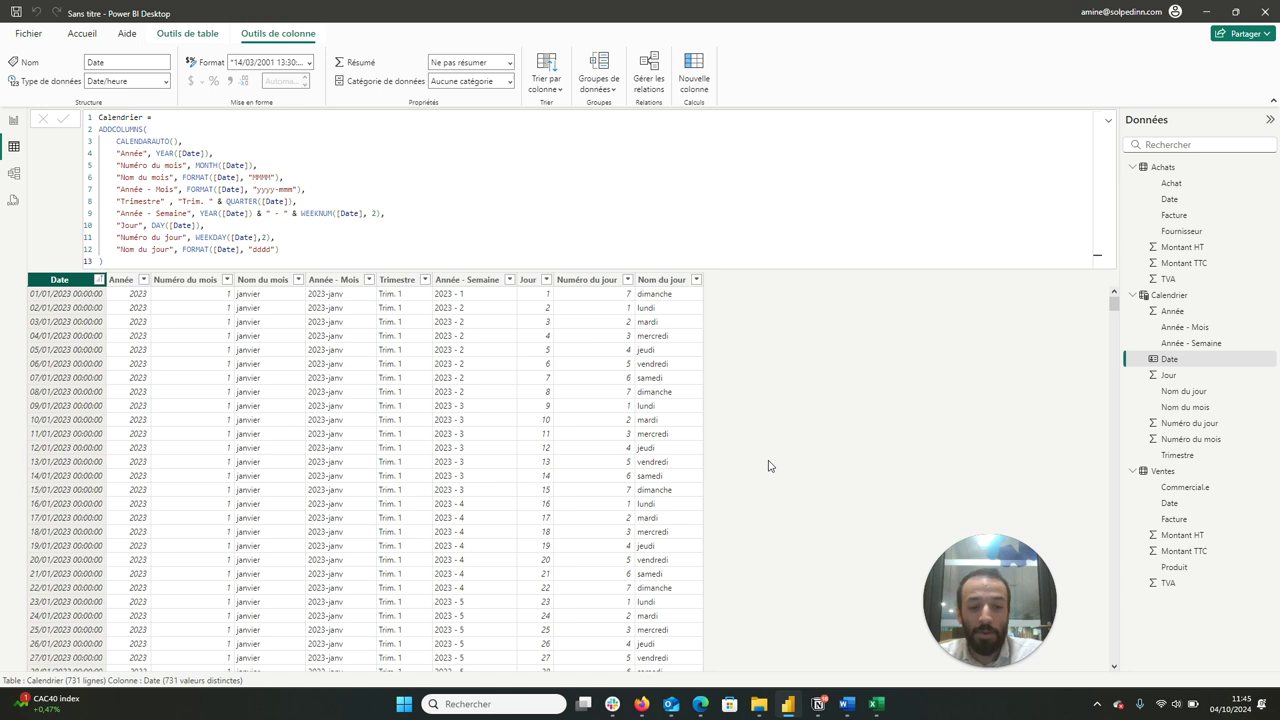